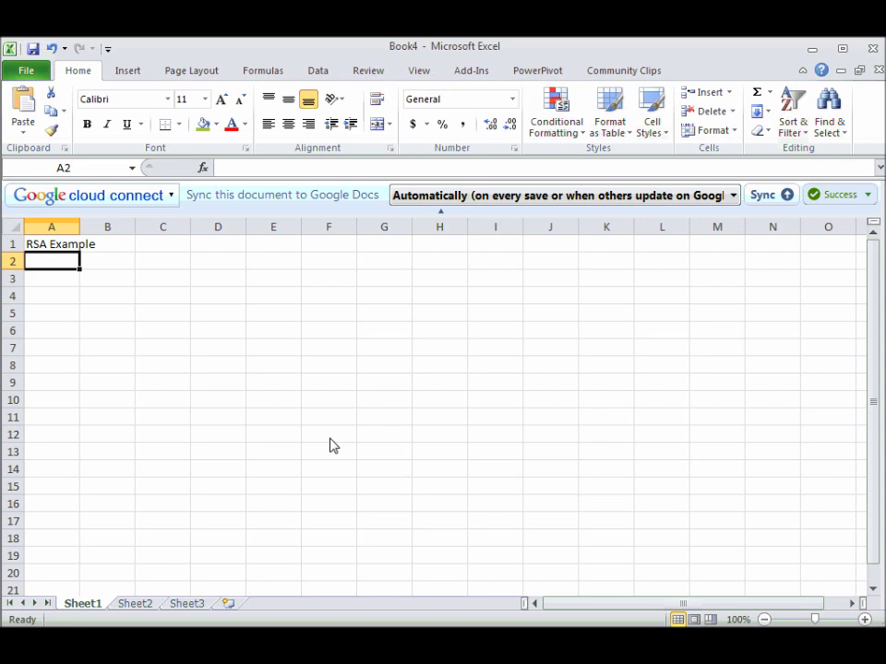
# Label cells A3 and A4 as p and q.
pyautogui.press('Return')
pyautogui.write('p')
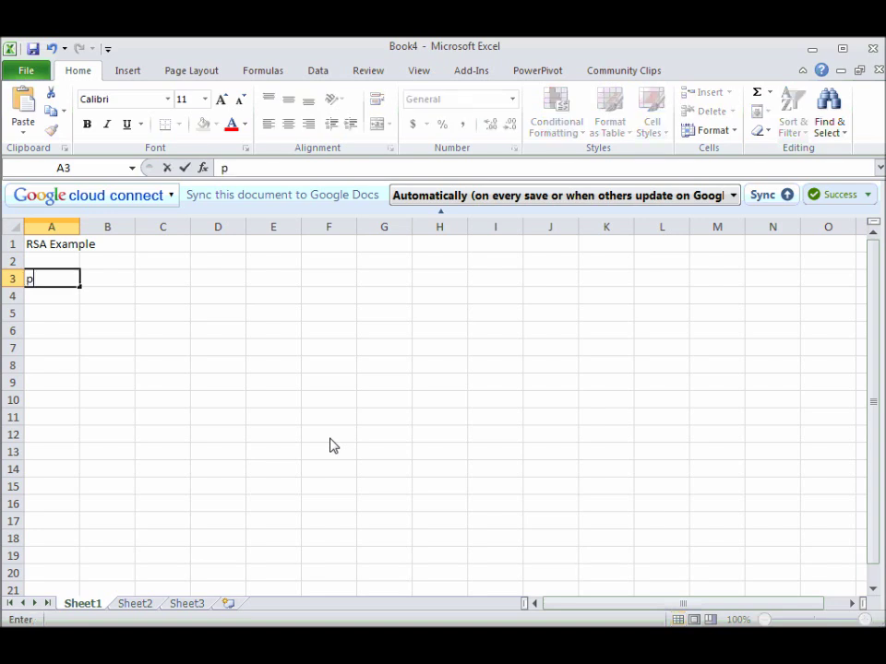
pyautogui.press('Return')
pyautogui.write('q')
pyautogui.press('Up')
pyautogui.press('Right')
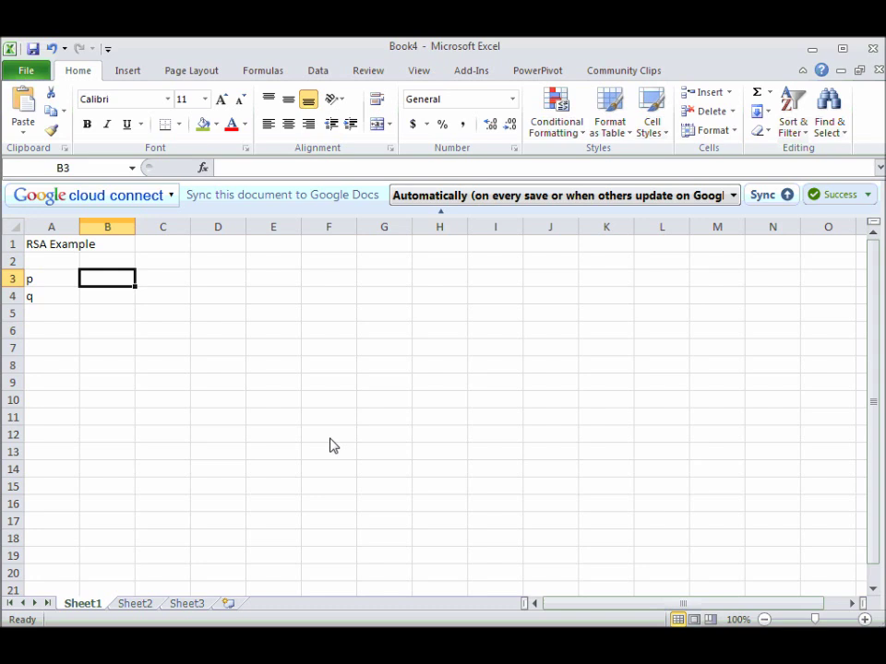
# Enter 131 for p and 167 for q, then begin the n label in A5.
pyautogui.write('131')
pyautogui.press('Return')
pyautogui.write('167')
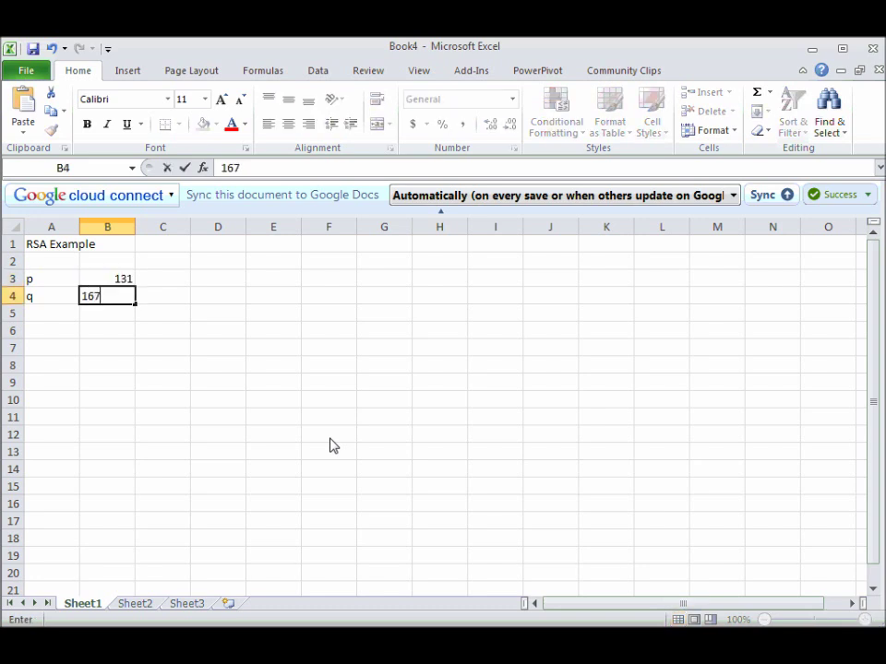
pyautogui.press('Return')
pyautogui.press('Left')
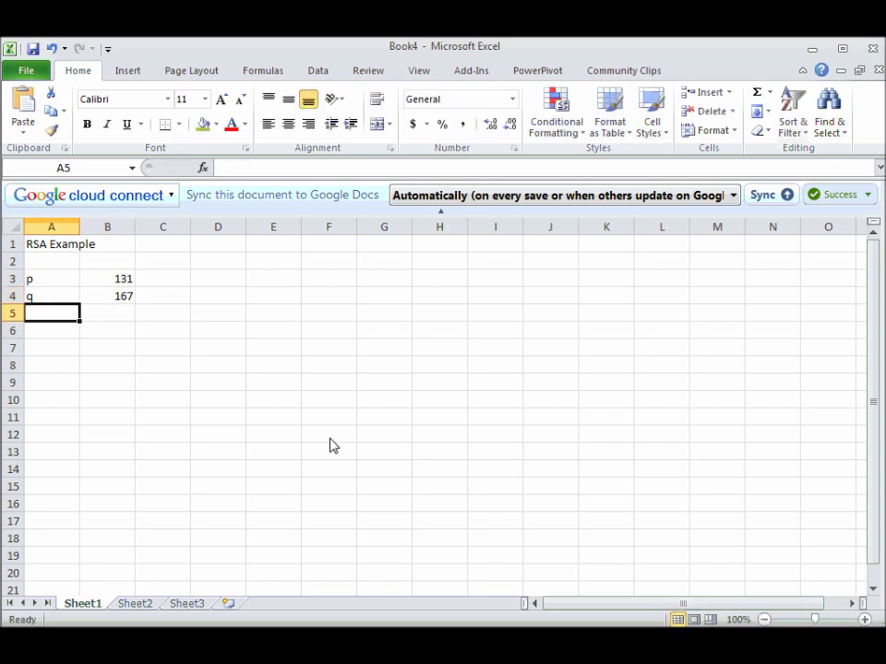
pyautogui.write('n')
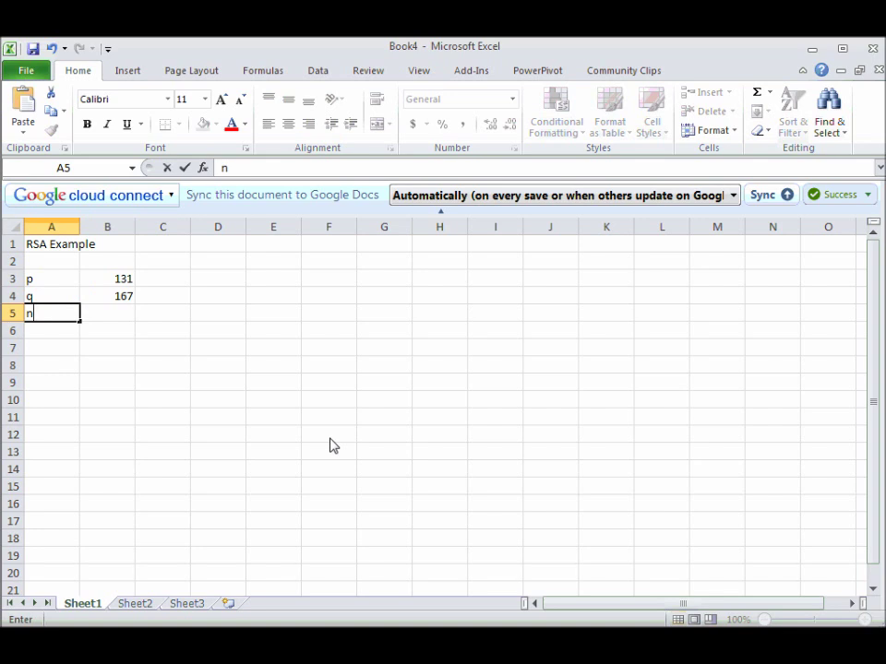
# Compute n in B5 with =B3*B4, giving 21877.
pyautogui.press('Tab')
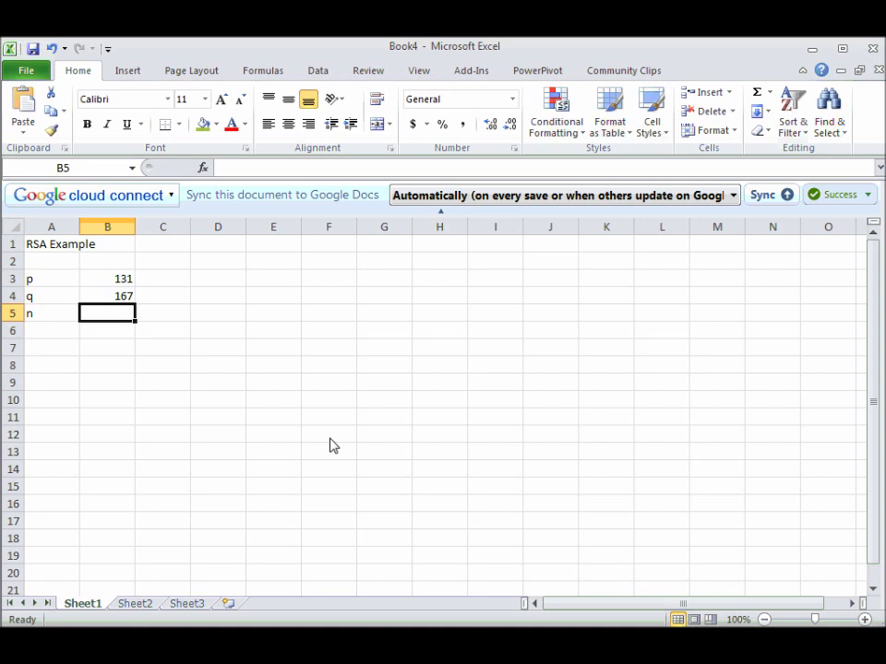
pyautogui.write('=')
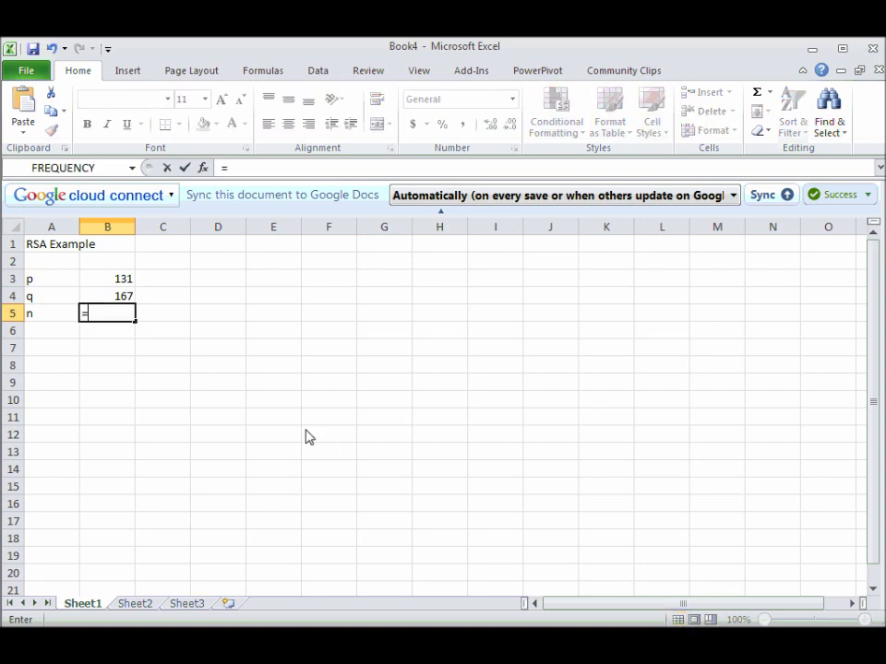
pyautogui.click(110, 283)
pyautogui.write('*')
pyautogui.click(106, 300)
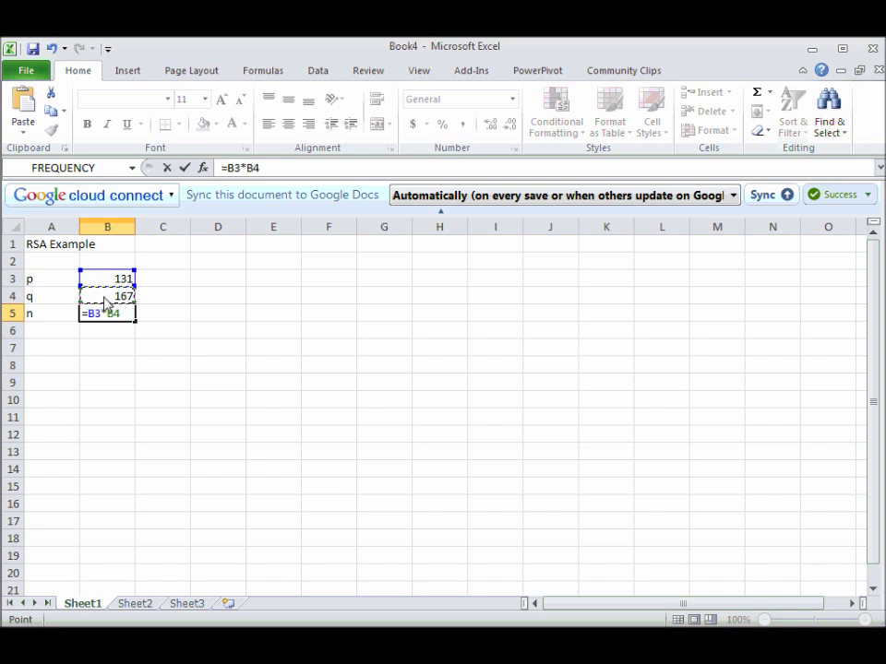
pyautogui.press('Return')
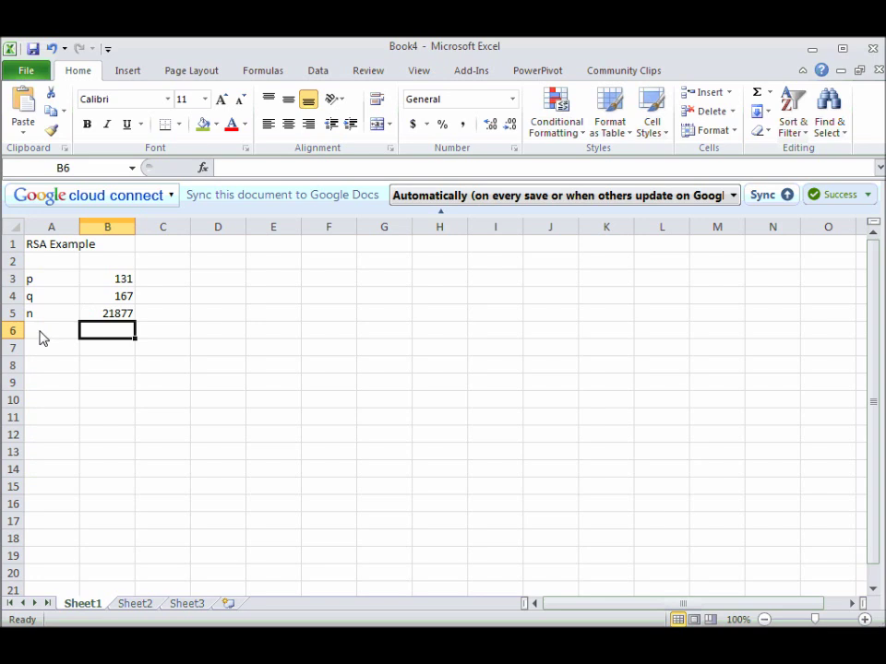
# Label A6 as euler and add the note (p-1)(q-1) in C6.
pyautogui.click(41, 337)
pyautogui.write('euler')
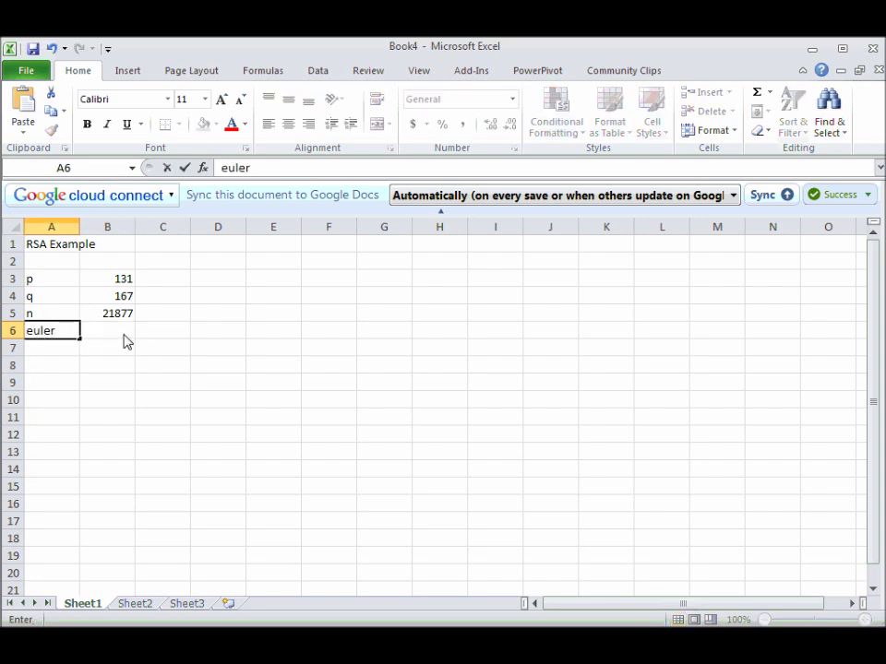
pyautogui.press('Tab')
pyautogui.click(166, 341)
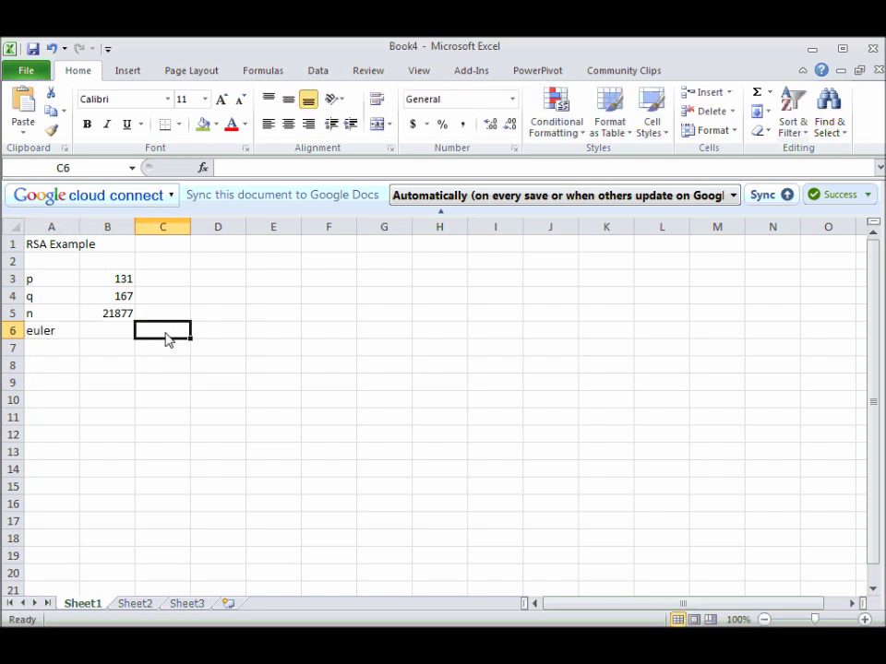
pyautogui.write('(p')
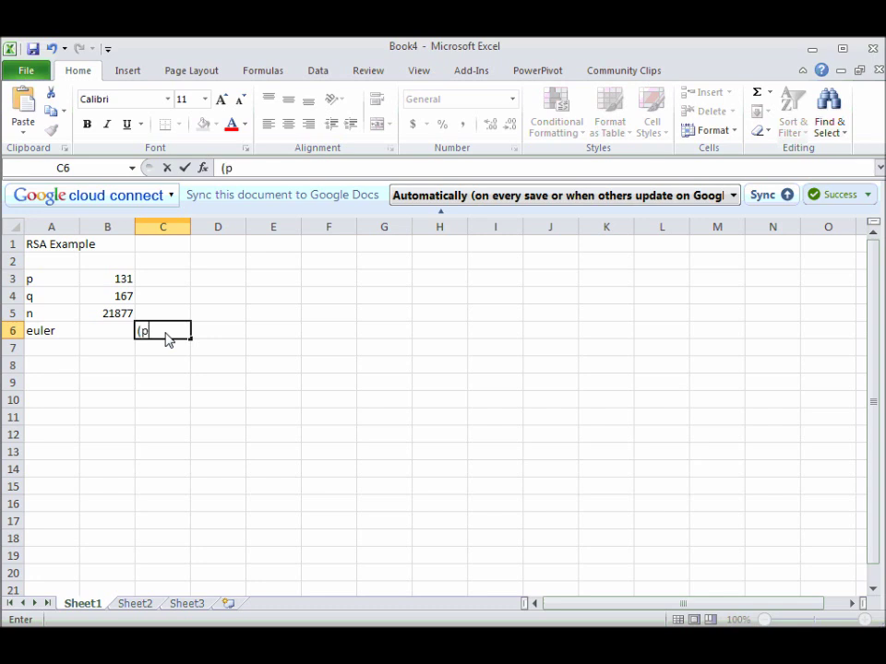
pyautogui.write('-1)^')
pyautogui.press('BackSpace')
pyautogui.write('(q-1)')
pyautogui.press('Left')
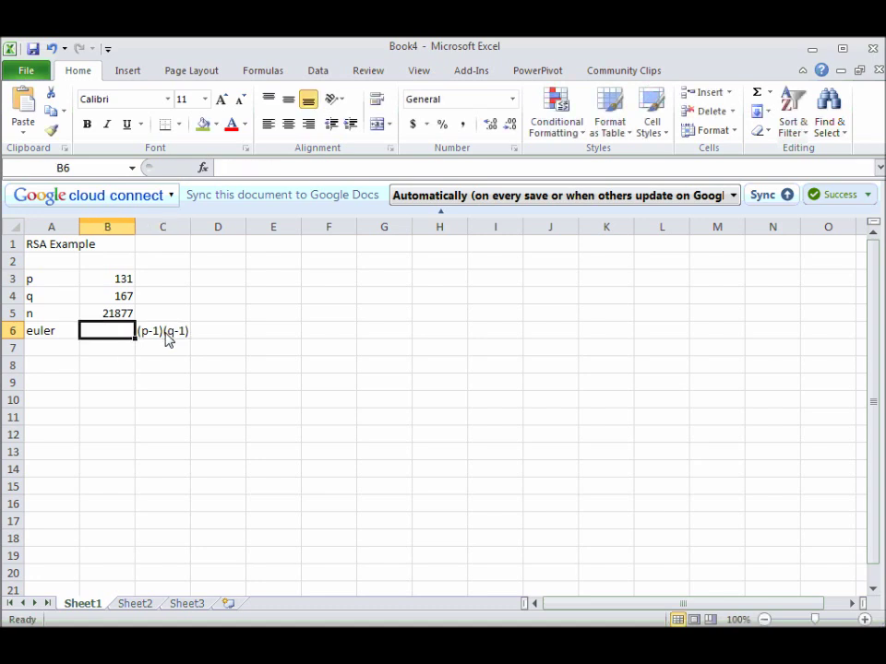
# Enter =(B4-1)*(B3-1) in B6 so euler shows 21580.
pyautogui.write('=(')
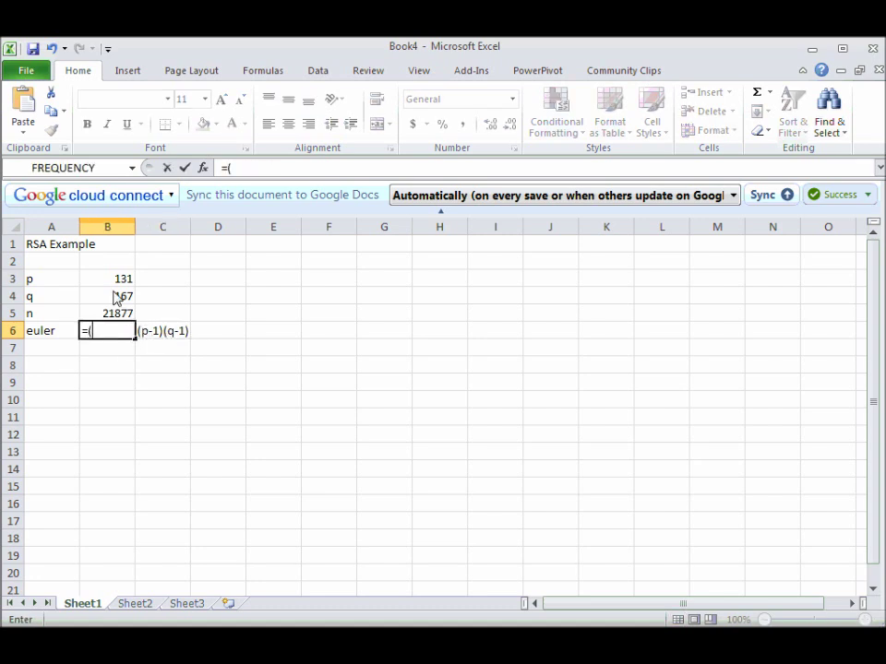
pyautogui.click(116, 296)
pyautogui.write('-1)*(')
pyautogui.click(117, 281)
pyautogui.write('-1)')
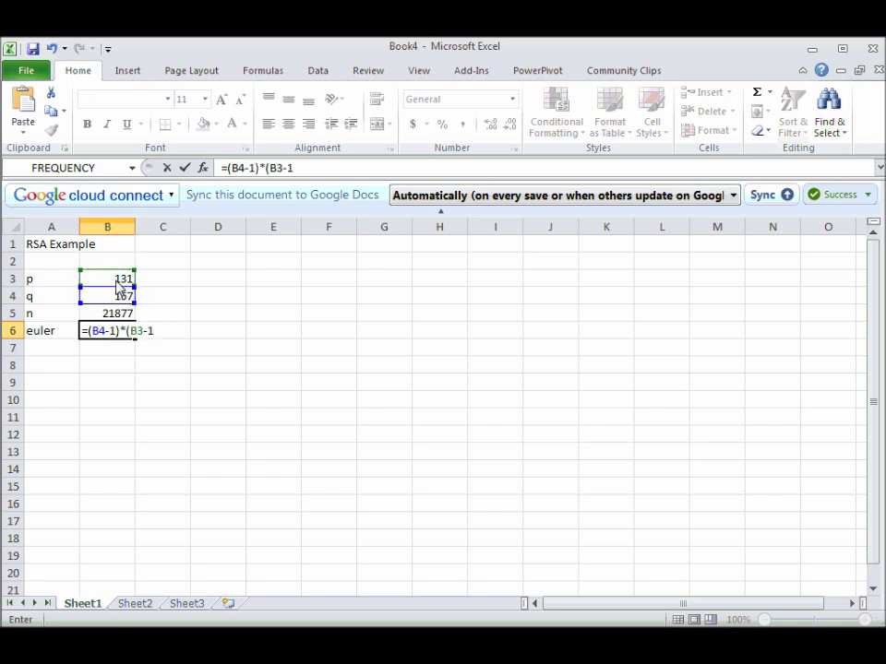
pyautogui.press('Return')
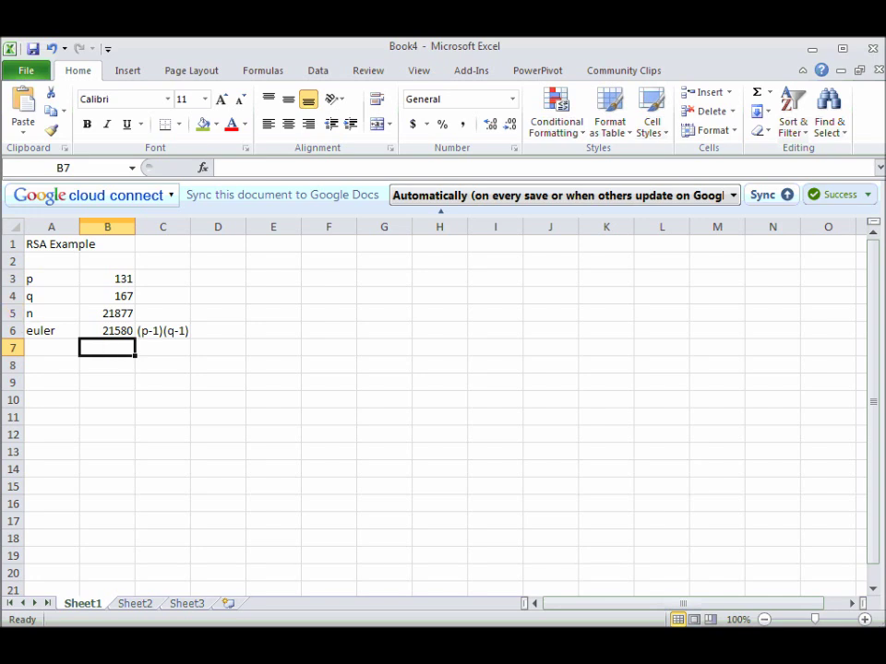
# Label A7 as e and give it the value 761 in B7.
pyautogui.press('Left')
pyautogui.write('euler')
pyautogui.press('Right')
pyautogui.press('Left')
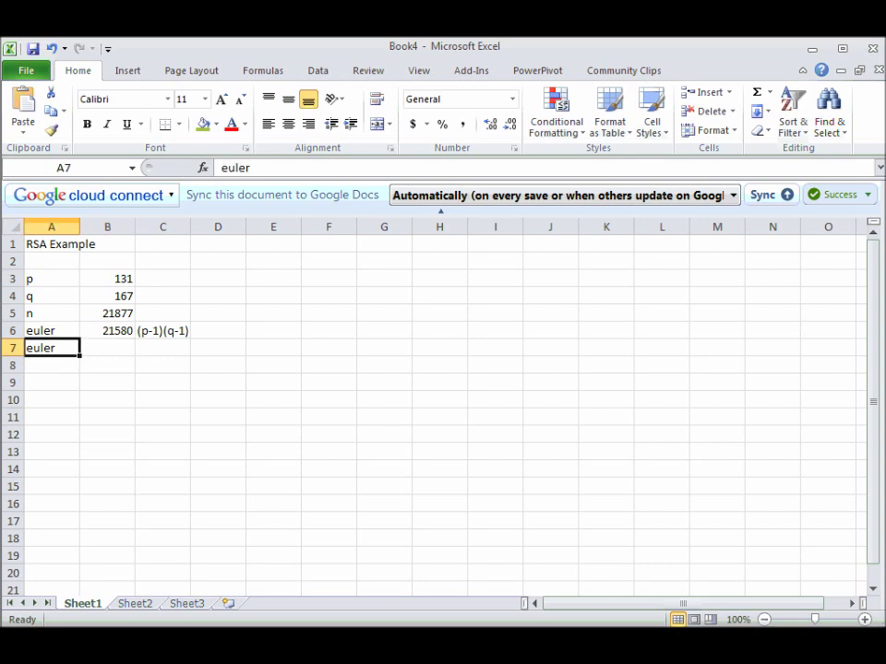
pyautogui.write('e')
pyautogui.press('Delete')
pyautogui.press('Right')
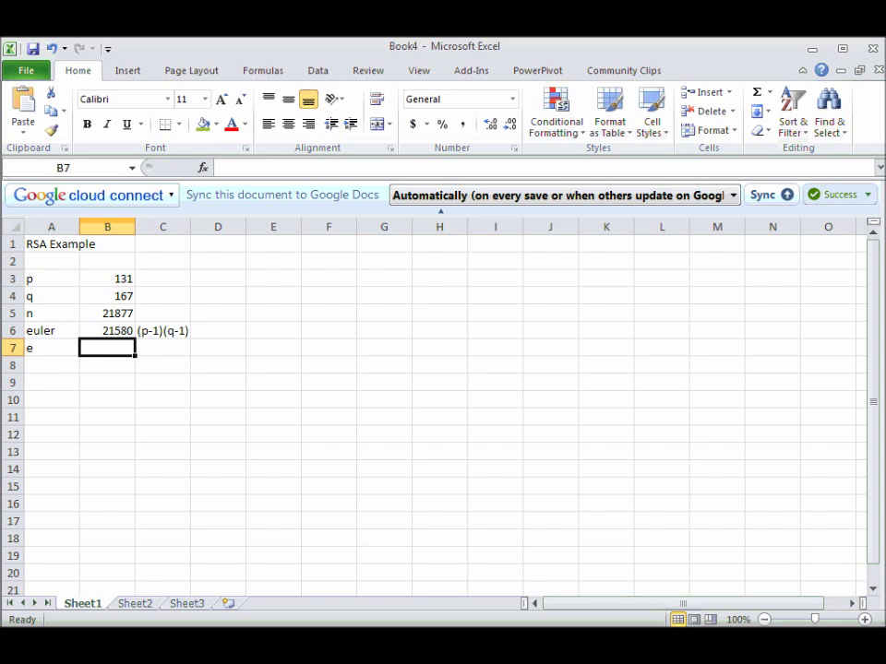
pyautogui.write('761')
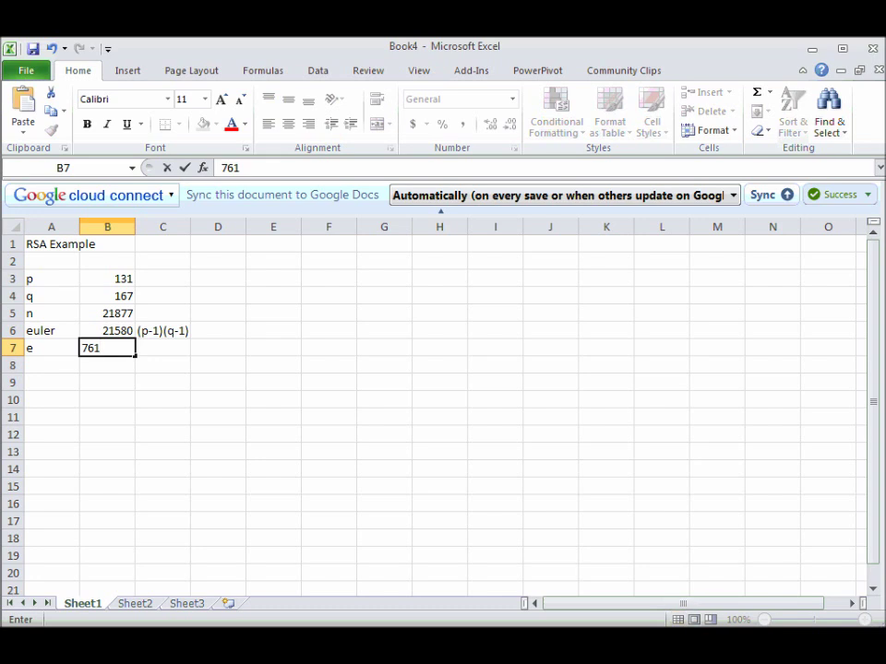
pyautogui.press('Return')
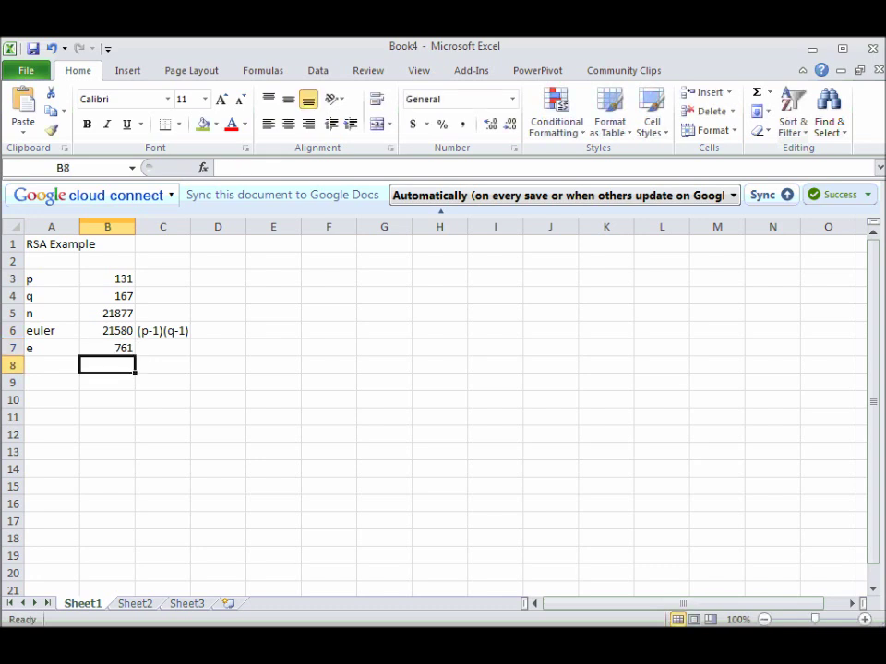
# Label A8 as d and review the n and euler formulas above.
pyautogui.press('Left')
pyautogui.write('d')
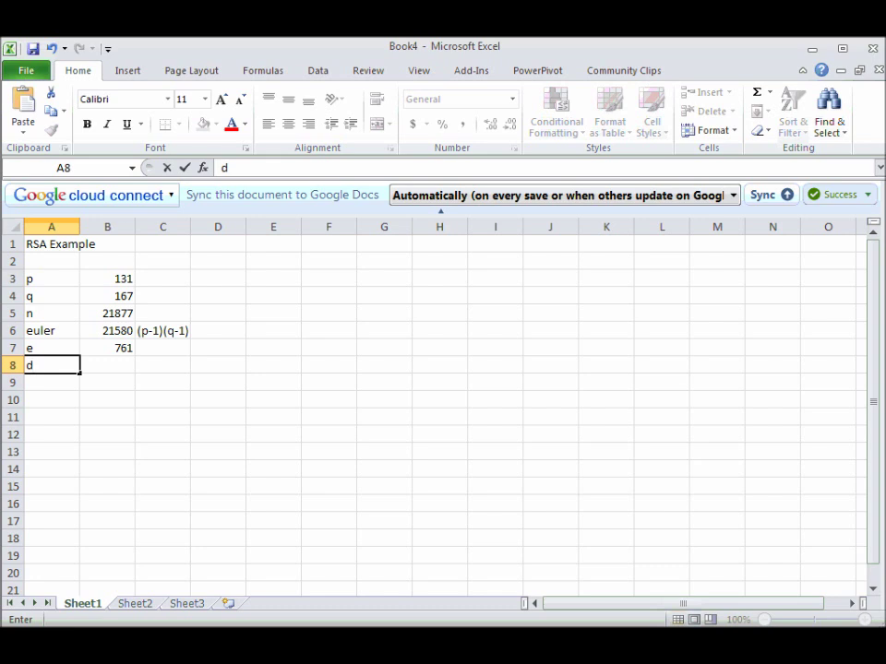
pyautogui.press('Tab')
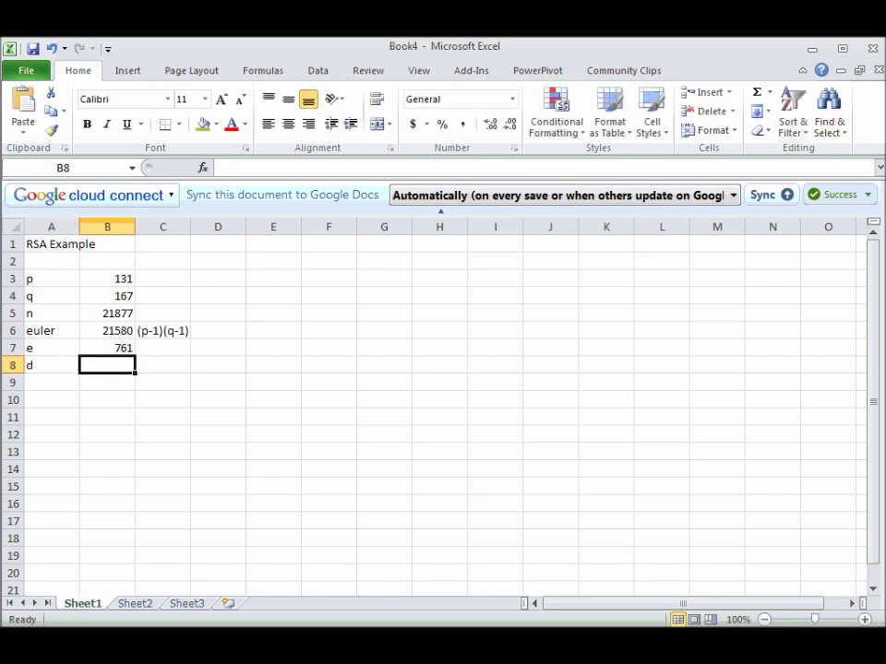
pyautogui.press('Up')
pyautogui.press('Up')
pyautogui.press('Up')
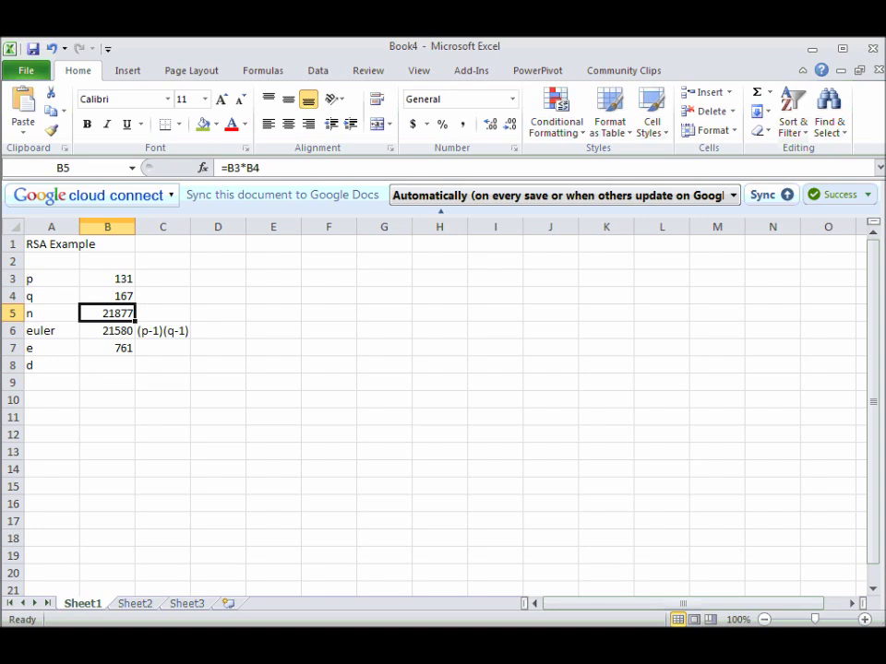
pyautogui.press('Down')
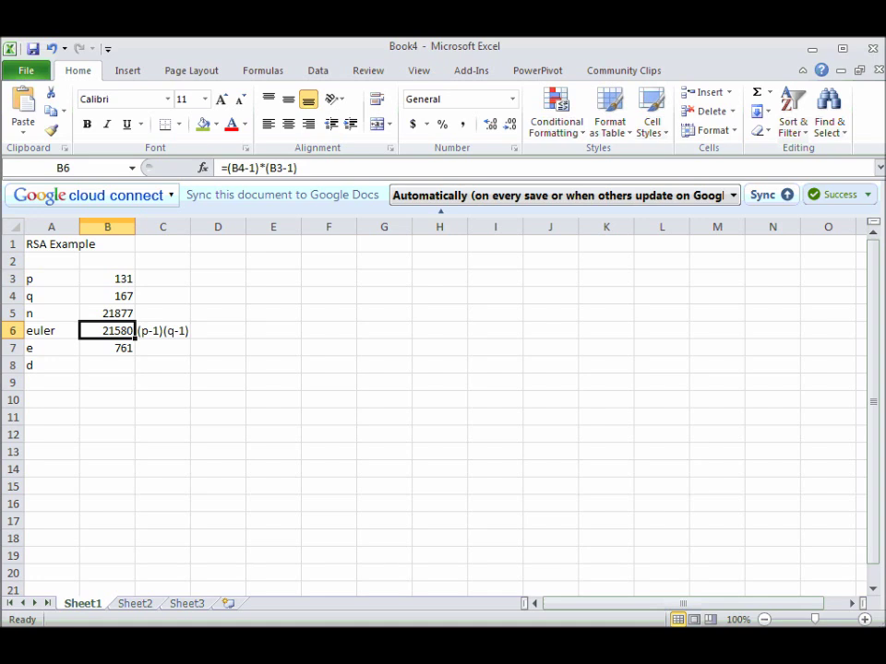
# Type the column headers a, b, d, k into H2:K2.
pyautogui.press('Right')
pyautogui.press('Right')
pyautogui.press('Right')
pyautogui.press('Up')
pyautogui.press('Up')
pyautogui.press('Right')
pyautogui.press('Up')
pyautogui.press('Right')
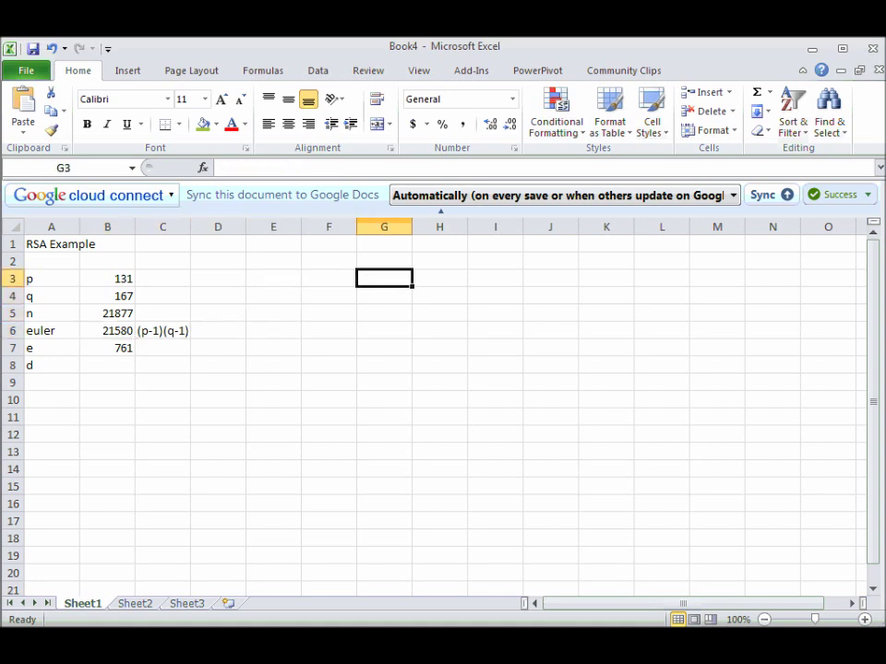
pyautogui.press('Right')
pyautogui.press('Up')
pyautogui.press('Left')
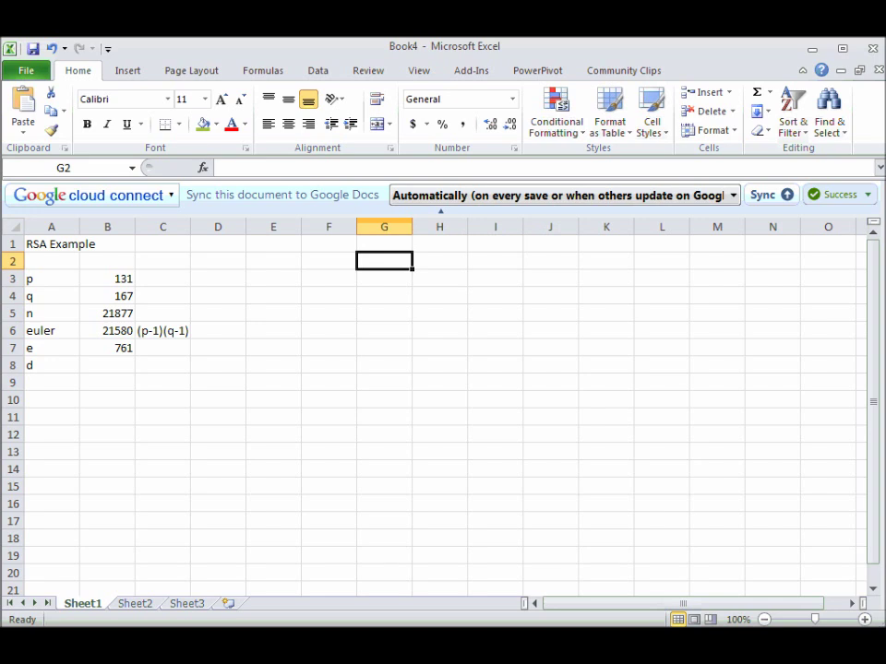
pyautogui.press('Right')
pyautogui.press('Right')
pyautogui.press('Left')
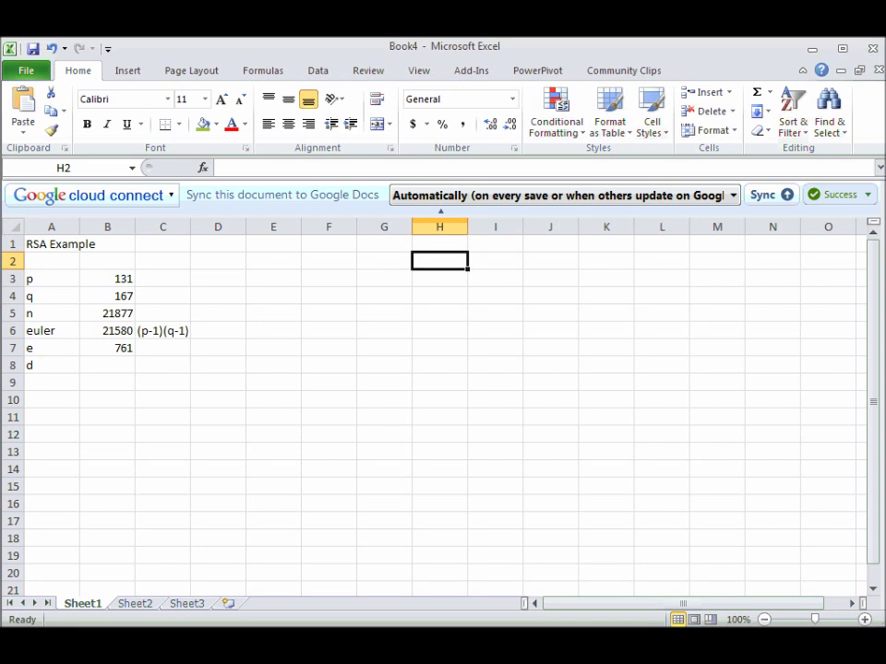
pyautogui.write('a')
pyautogui.press('Tab')
pyautogui.write('b')
pyautogui.press('Tab')
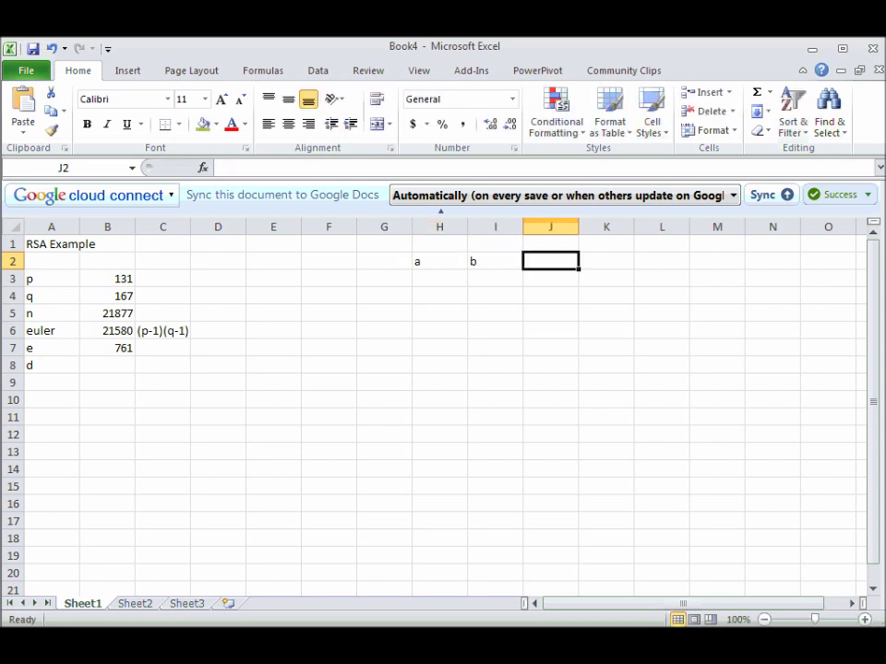
pyautogui.write('d')
pyautogui.press('Tab')
pyautogui.write('k')
pyautogui.press('Down')
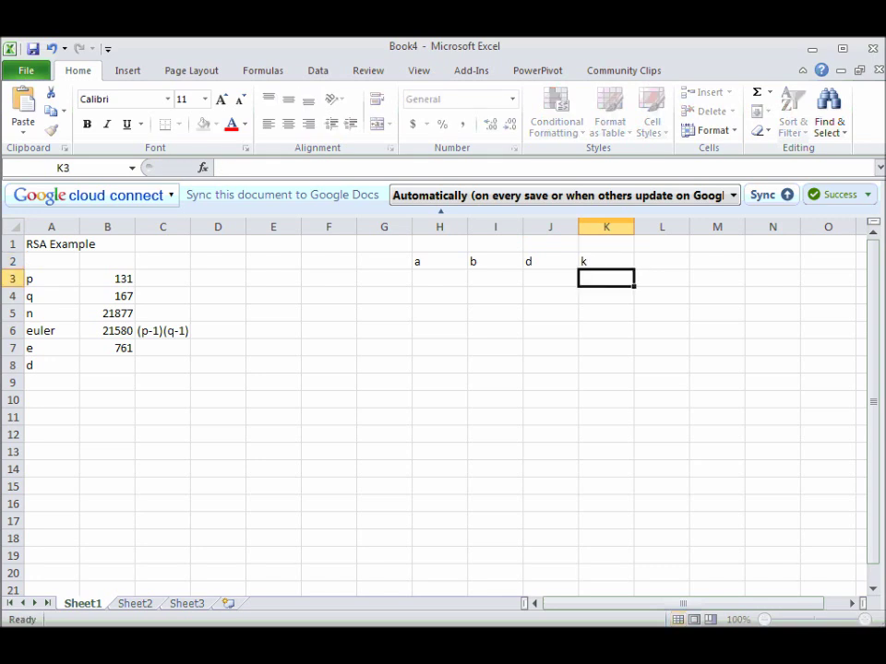
pyautogui.press('Left')
pyautogui.press('Left')
pyautogui.press('Left')
# Enter the starting rows 1, 0 and 0, 1 under a and b.
pyautogui.write('1')
pyautogui.press('Tab')
pyautogui.write('0')
pyautogui.press('Return')
pyautogui.write('0')
pyautogui.press('Tab')
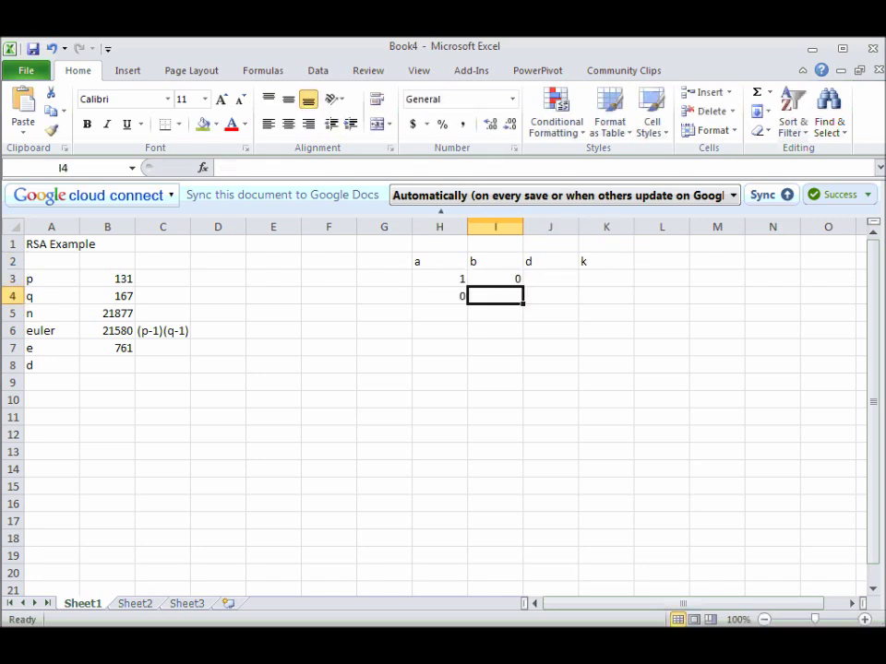
pyautogui.write('1')
pyautogui.press('Tab')
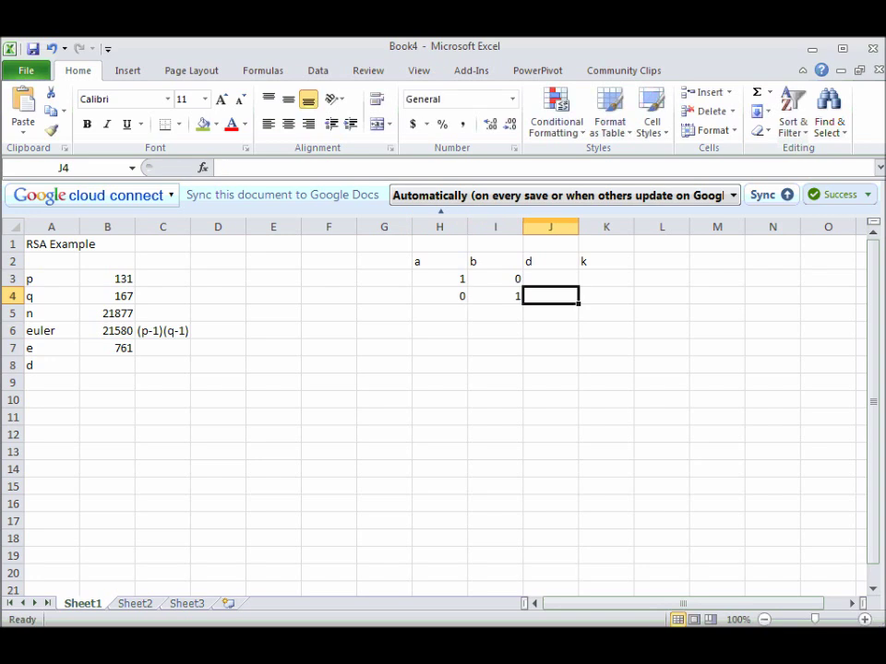
pyautogui.press('Left')
pyautogui.press('Left')
pyautogui.press('Up')
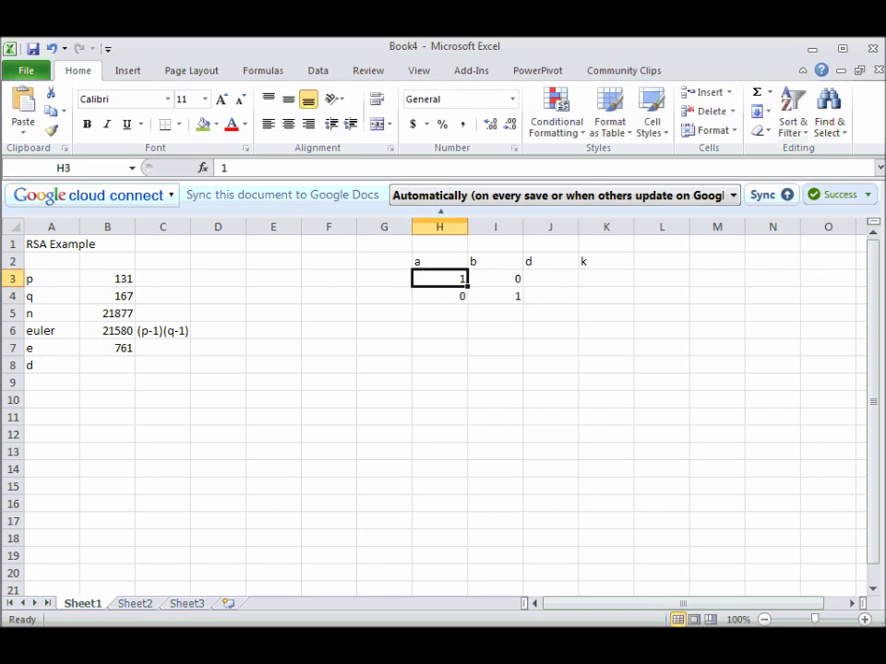
pyautogui.press('Right')
pyautogui.press('Left')
pyautogui.press('Down')
pyautogui.press('Right')
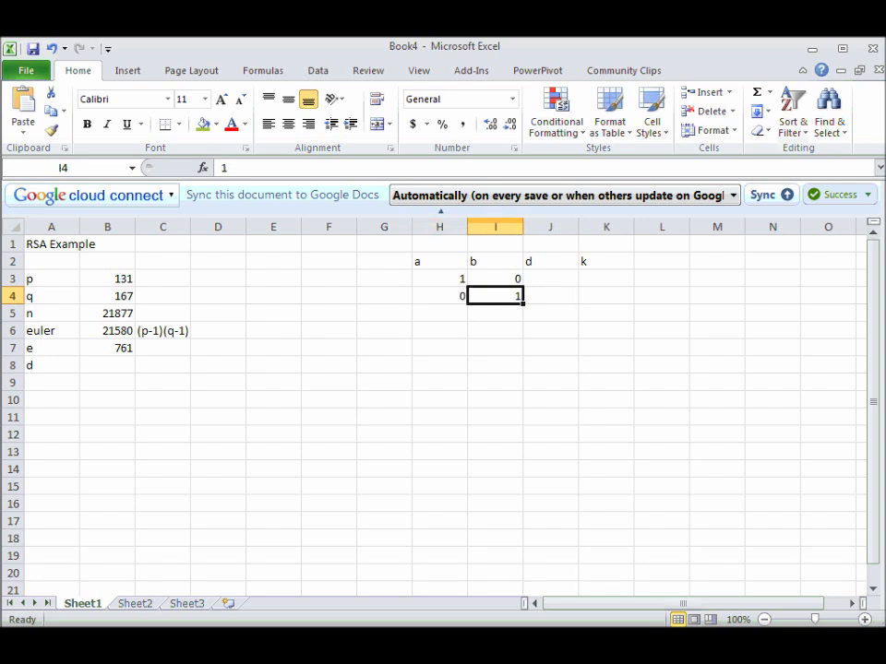
pyautogui.click(551, 279)
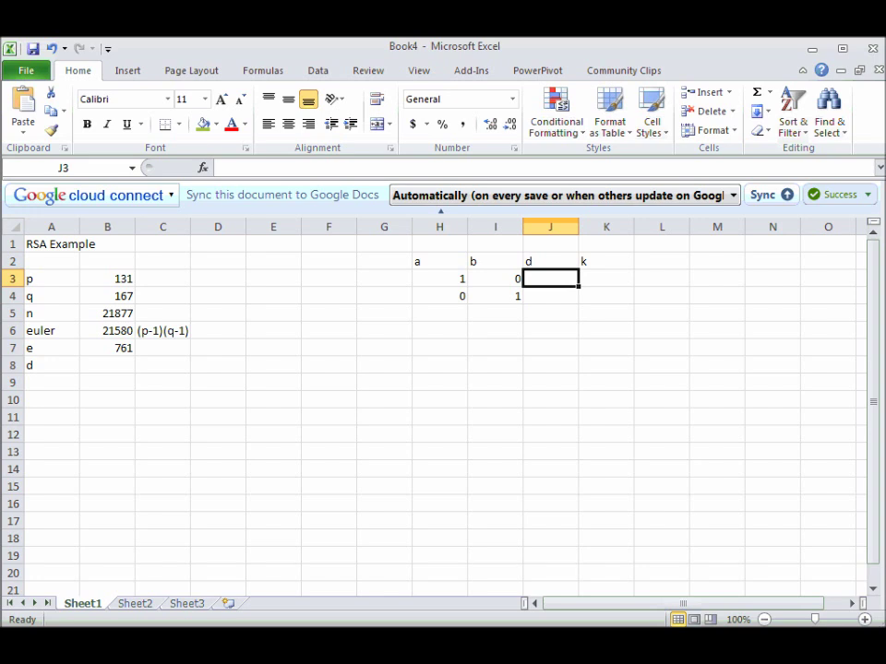
# Enter 21580 and 761 under the d header in J3 and J4.
pyautogui.write('21580')
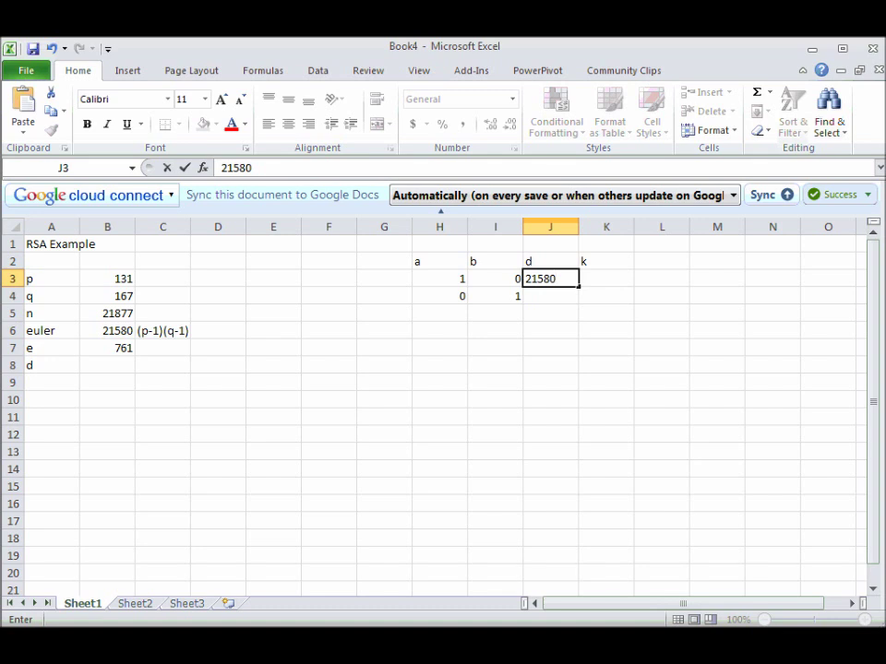
pyautogui.press('Return')
pyautogui.write('761')
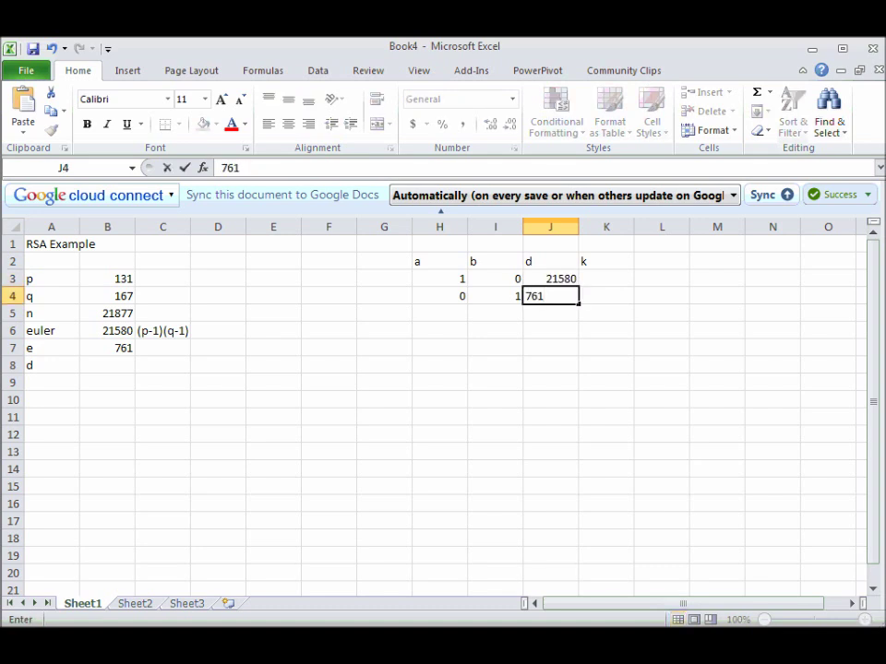
pyautogui.press('Return')
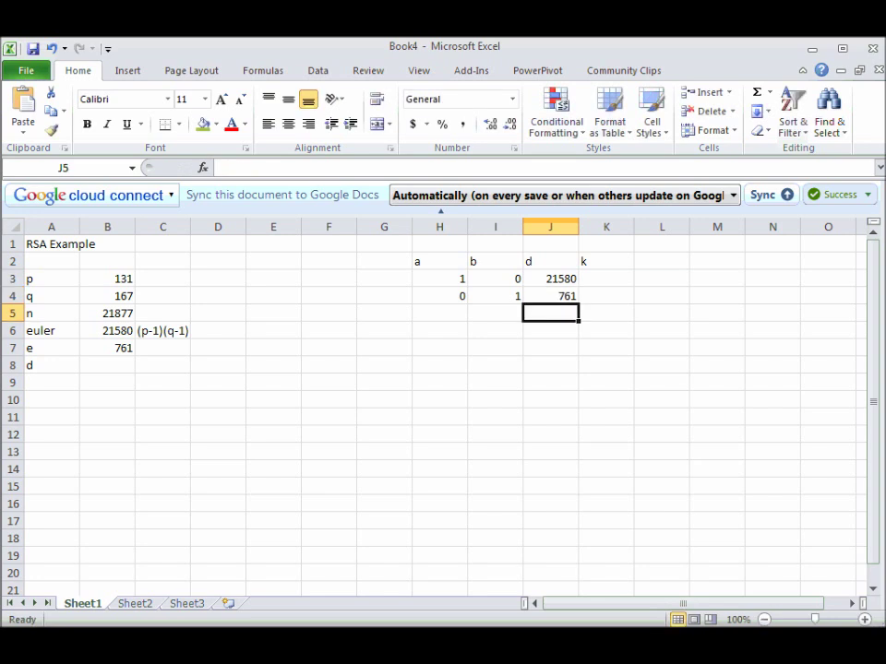
pyautogui.press('Up')
pyautogui.press('Right')
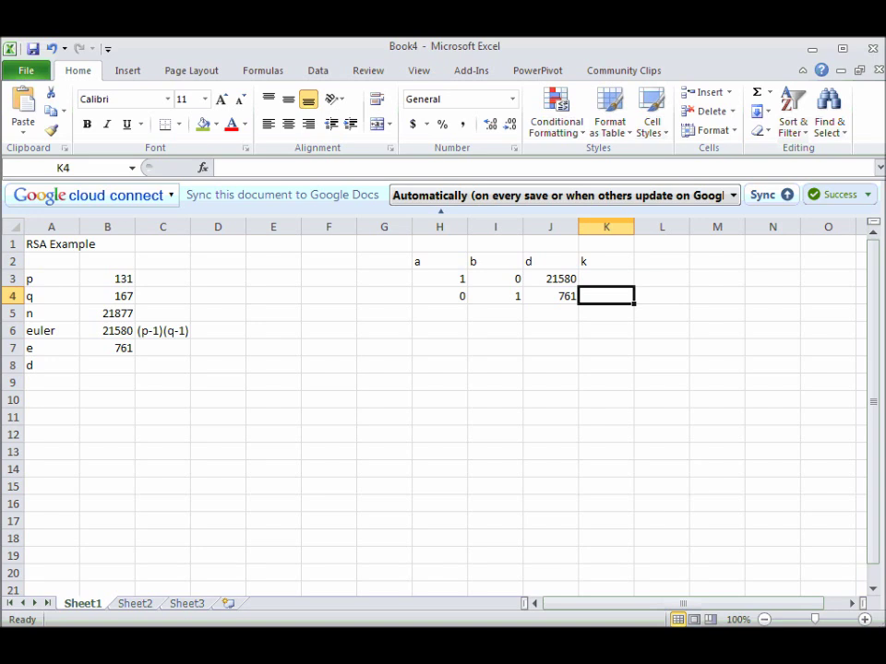
pyautogui.click(661, 296)
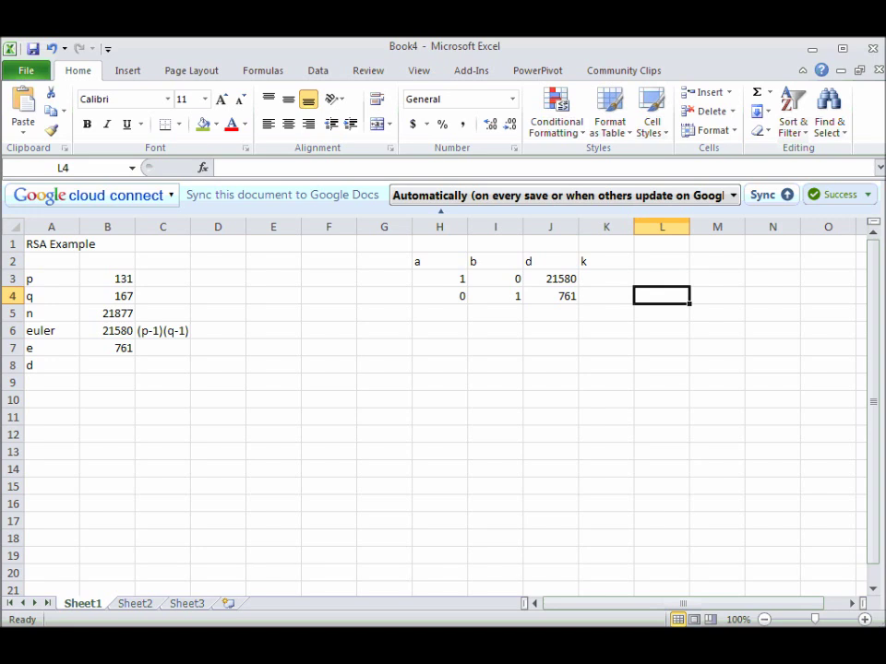
# Launch Windows Calculator, place it over the sheet, and start entering 21580.
pyautogui.press('super')
pyautogui.write('calc')
pyautogui.press('Return')
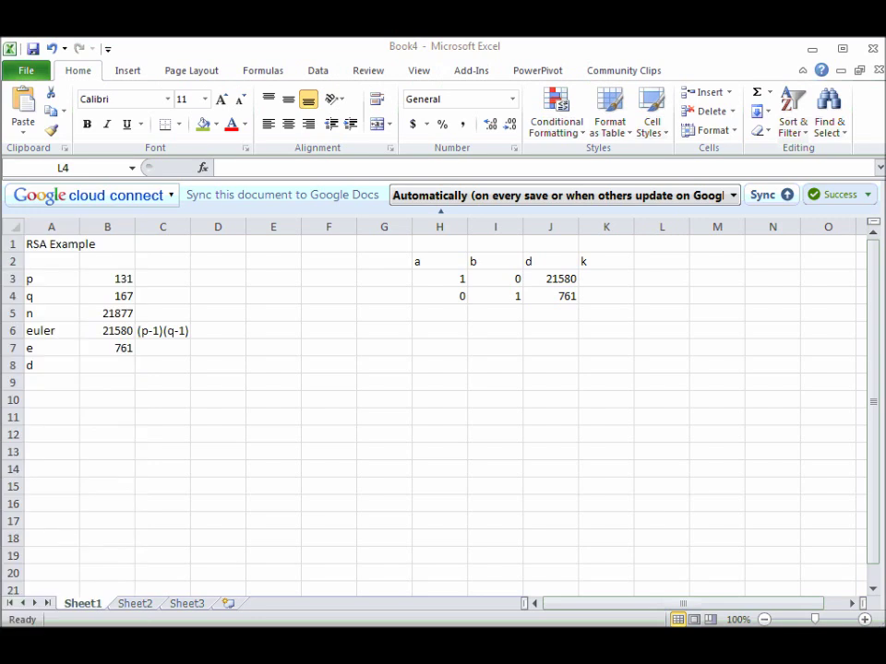
pyautogui.moveTo(2, 167); pyautogui.dragTo(320, 312)
pyautogui.write('21580')
# Divide 21580 by 761 in Calculator and record the quotient 28 in K4.
pyautogui.press('/')
pyautogui.write('761')
pyautogui.press('Return')
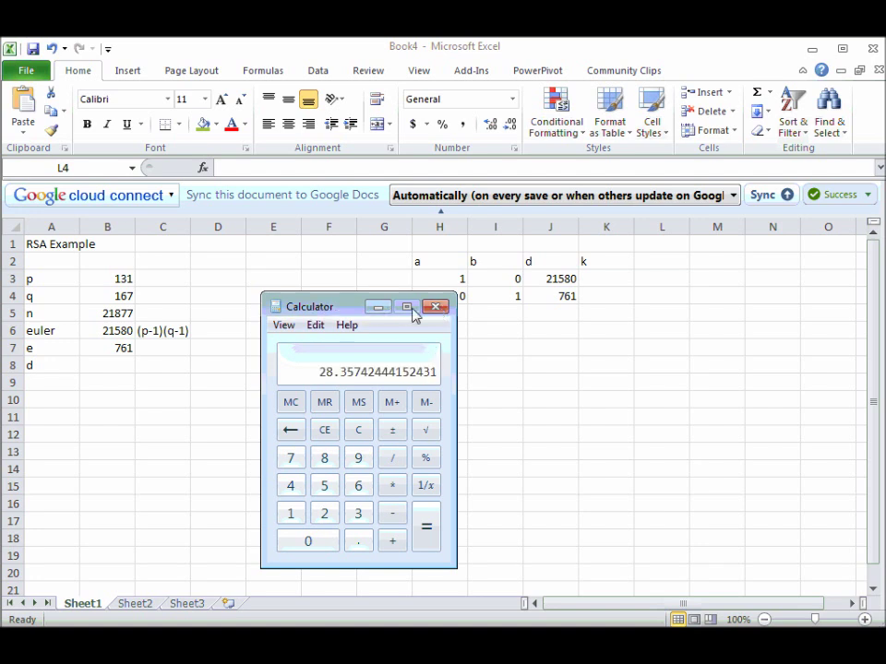
pyautogui.click(605, 301)
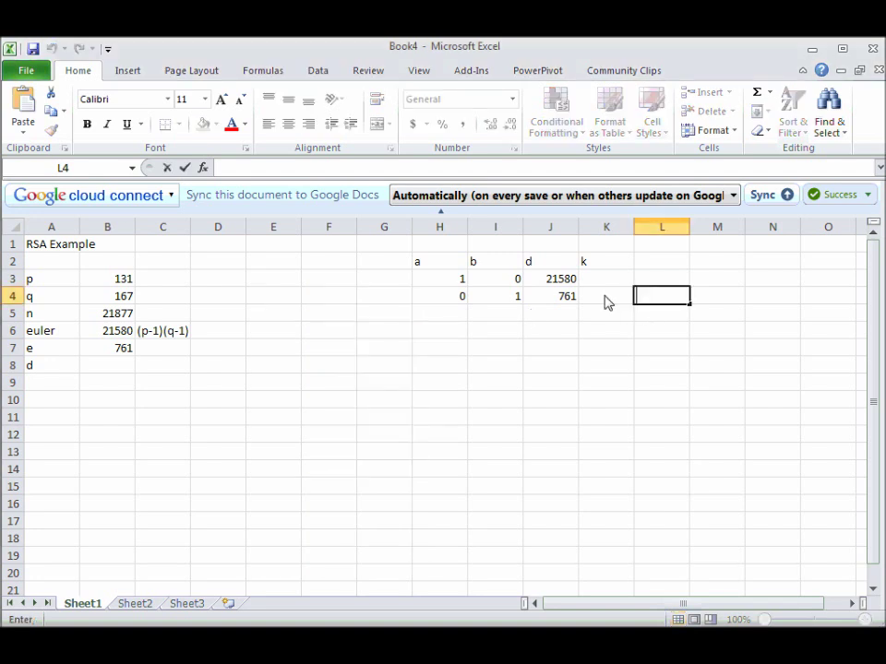
pyautogui.write('28')
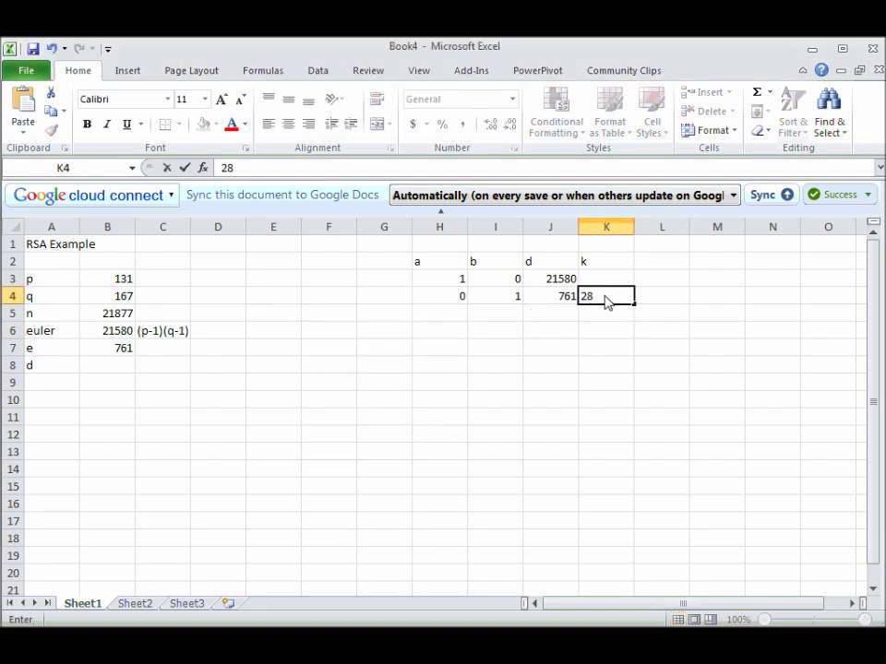
pyautogui.press('Return')
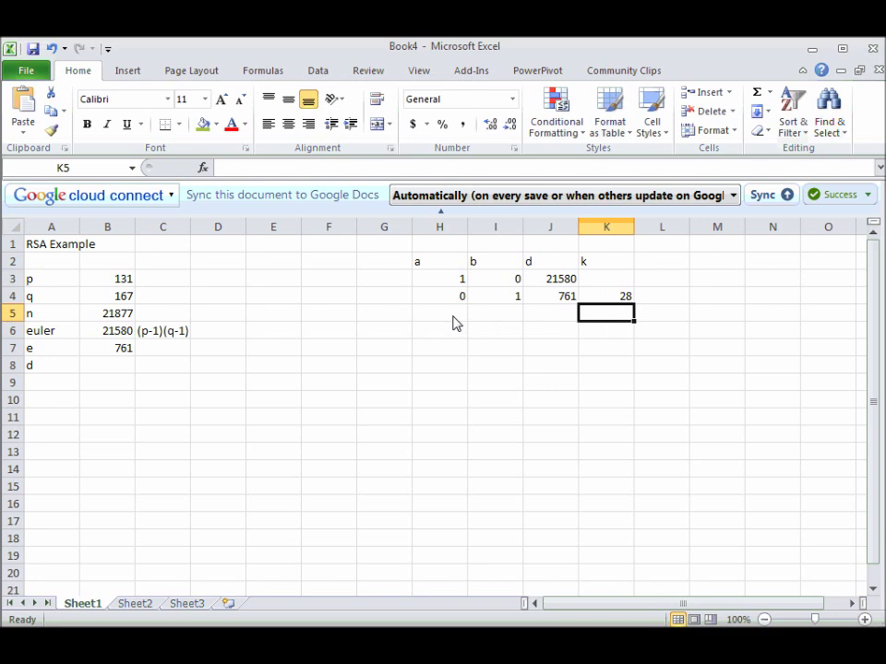
# Subtract 28 from 28.357… in Calculator to isolate the fractional part.
pyautogui.click(560, 315)
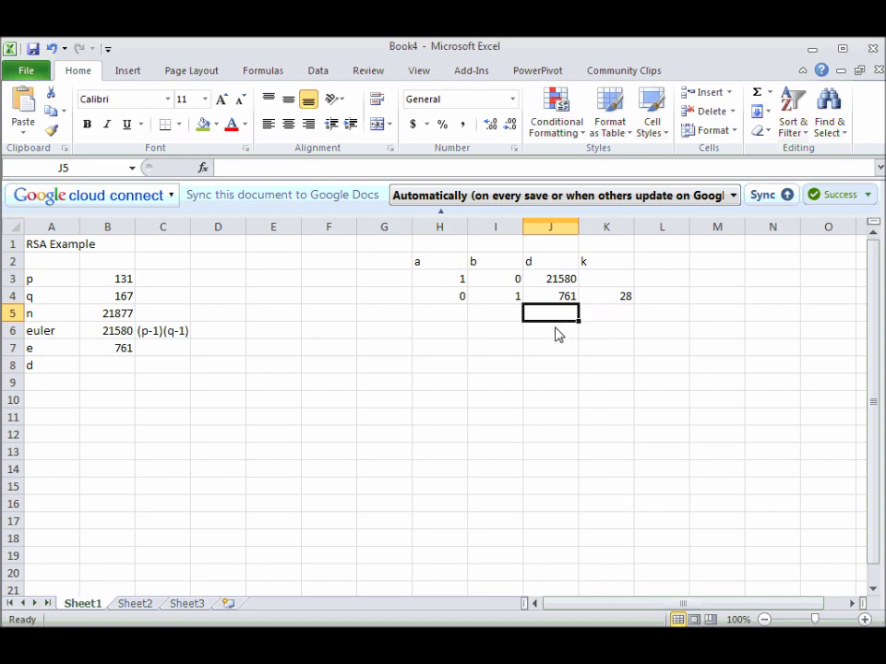
pyautogui.hotkey('alt', 'Tab')
pyautogui.moveTo(366, 312); pyautogui.dragTo(289, 313)
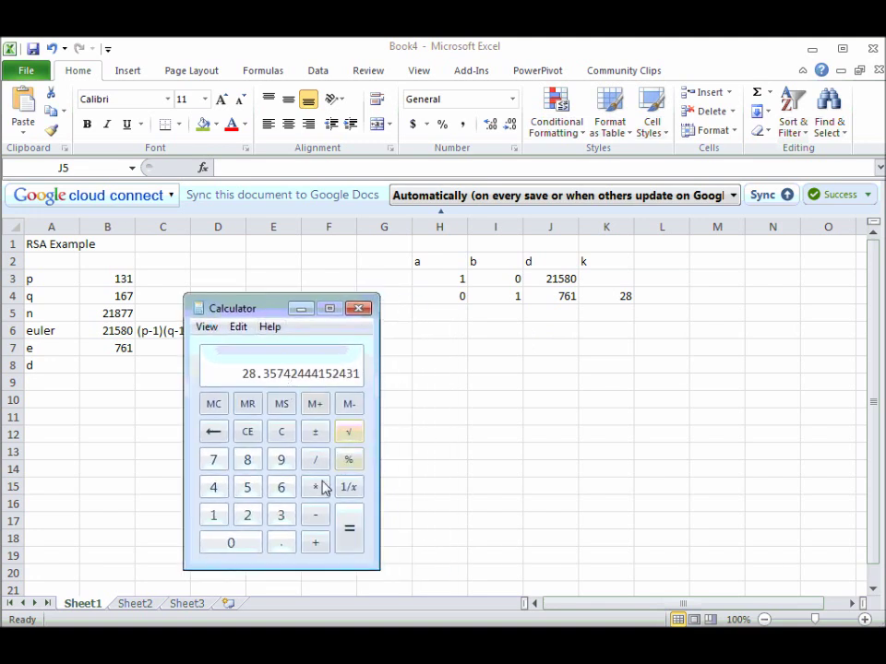
pyautogui.click(315, 515)
pyautogui.click(247, 516)
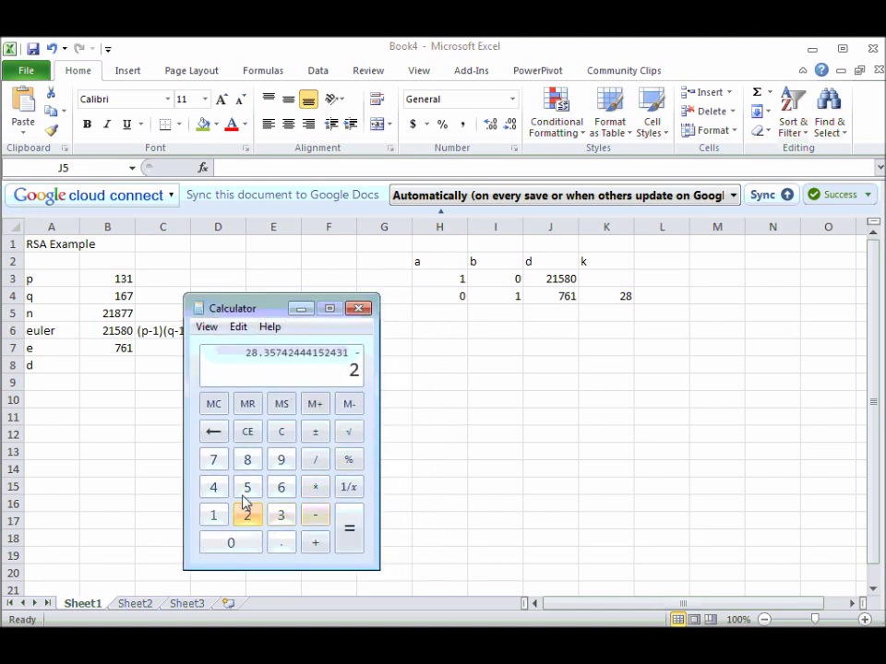
pyautogui.click(256, 468)
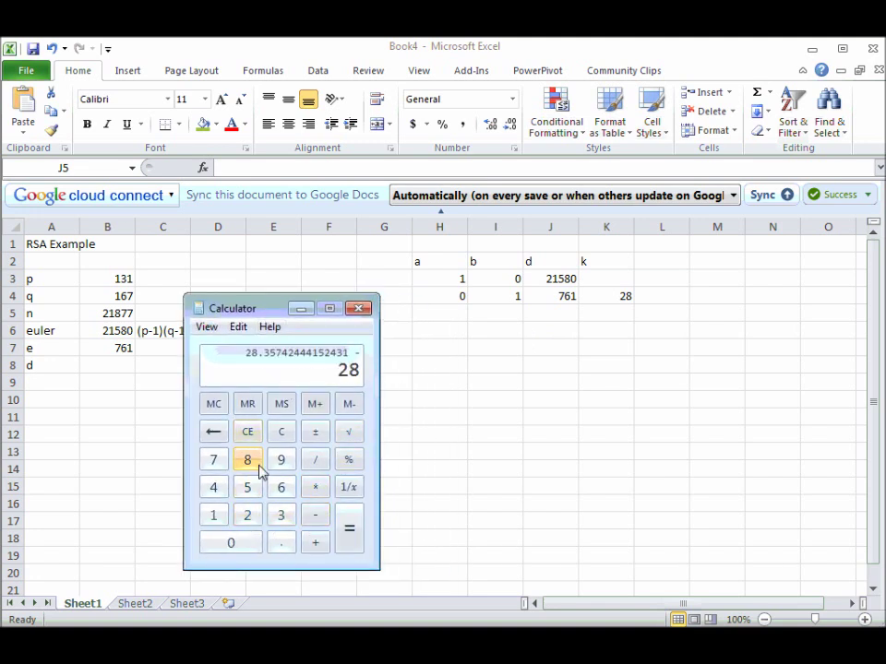
pyautogui.click(343, 542)
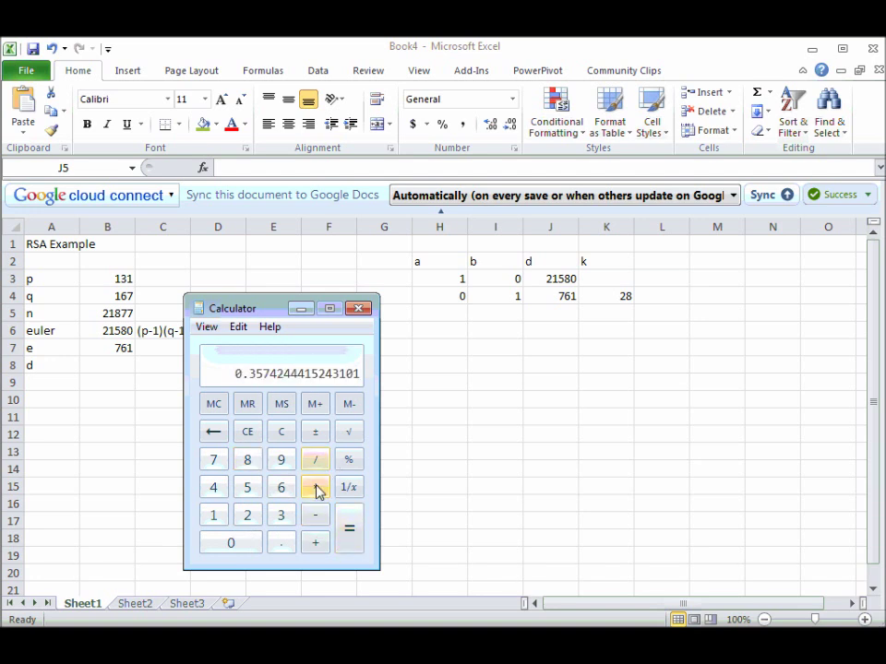
# Multiply the fraction by 761 to get remainder 272 and enter it in J5.
pyautogui.click(315, 488)
pyautogui.click(214, 462)
pyautogui.click(281, 489)
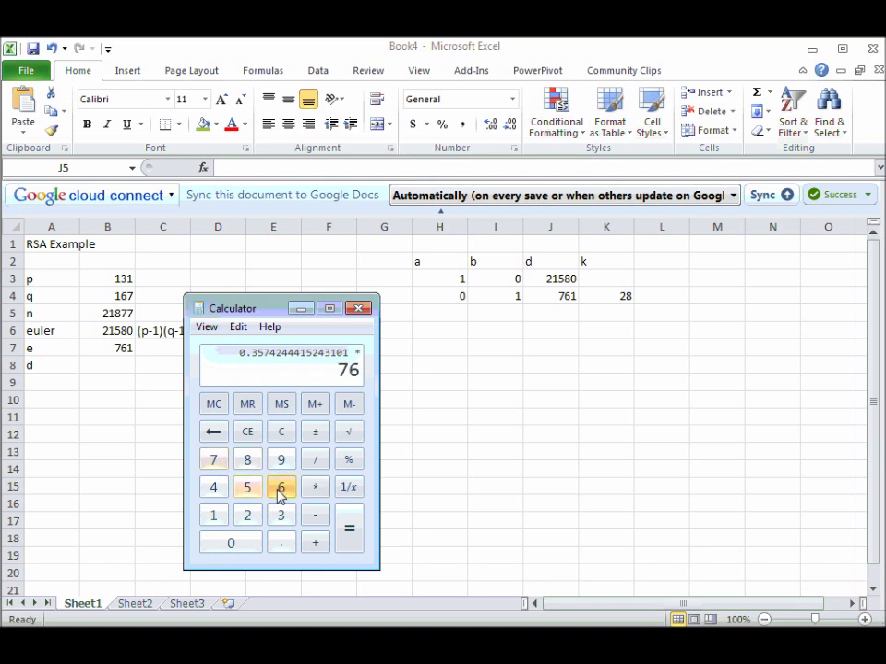
pyautogui.click(225, 519)
pyautogui.click(351, 535)
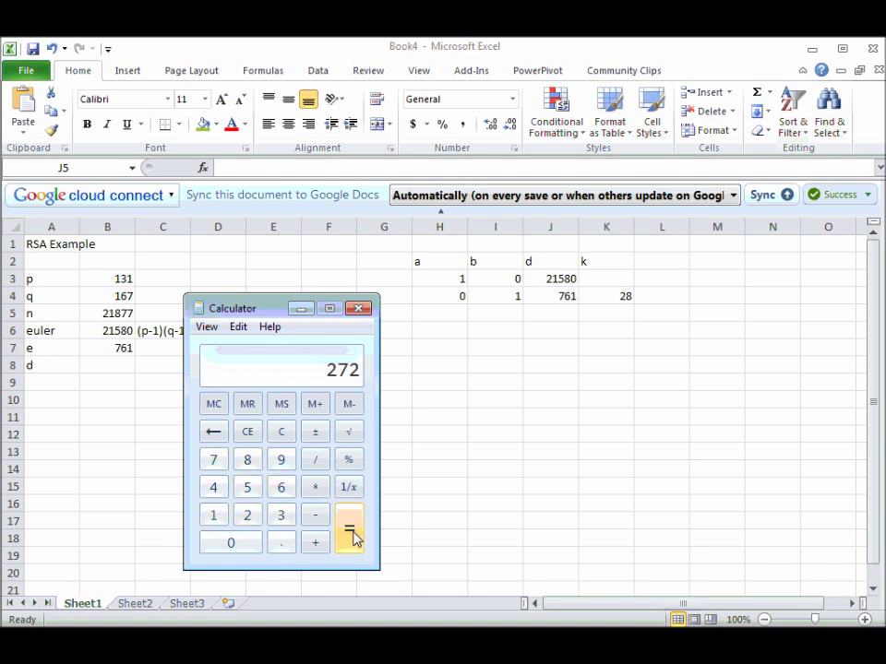
pyautogui.click(573, 311)
pyautogui.write('272')
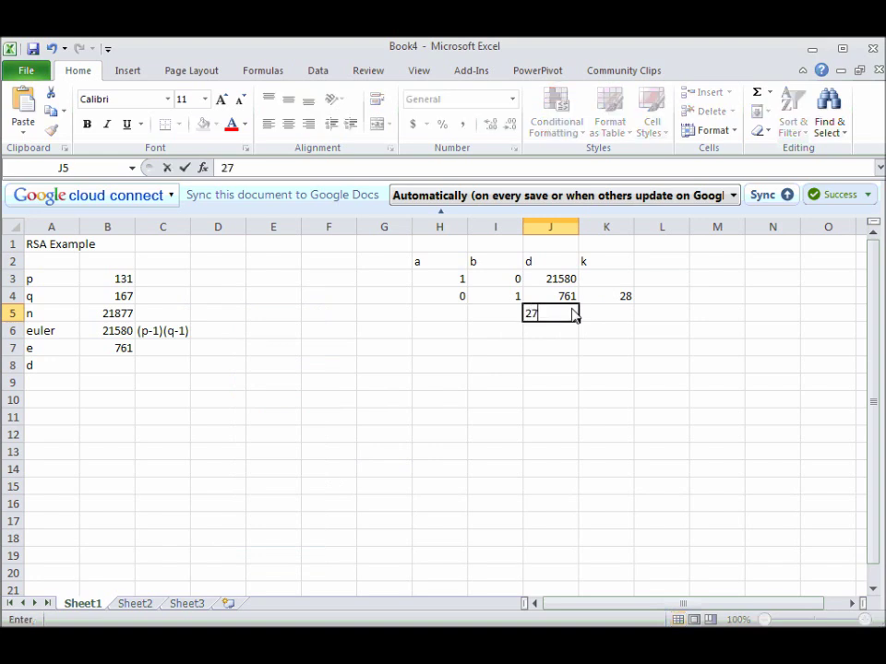
pyautogui.press('Tab')
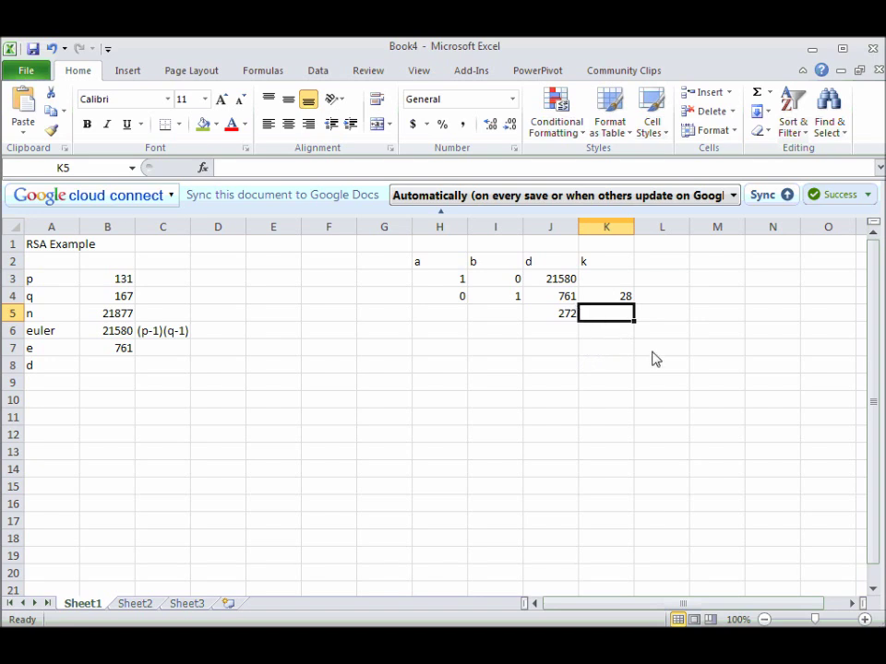
# Divide 761 by 272 in Calculator and enter the quotient 2 in K5.
pyautogui.hotkey('alt', 'Tab')
pyautogui.write('761 ')
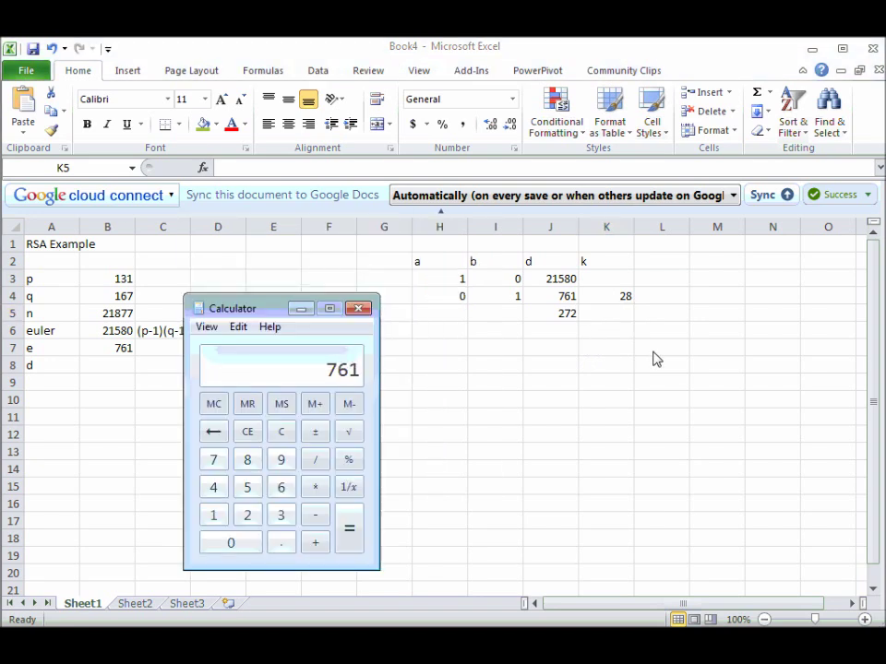
pyautogui.write('/ 272')
pyautogui.press('Return')
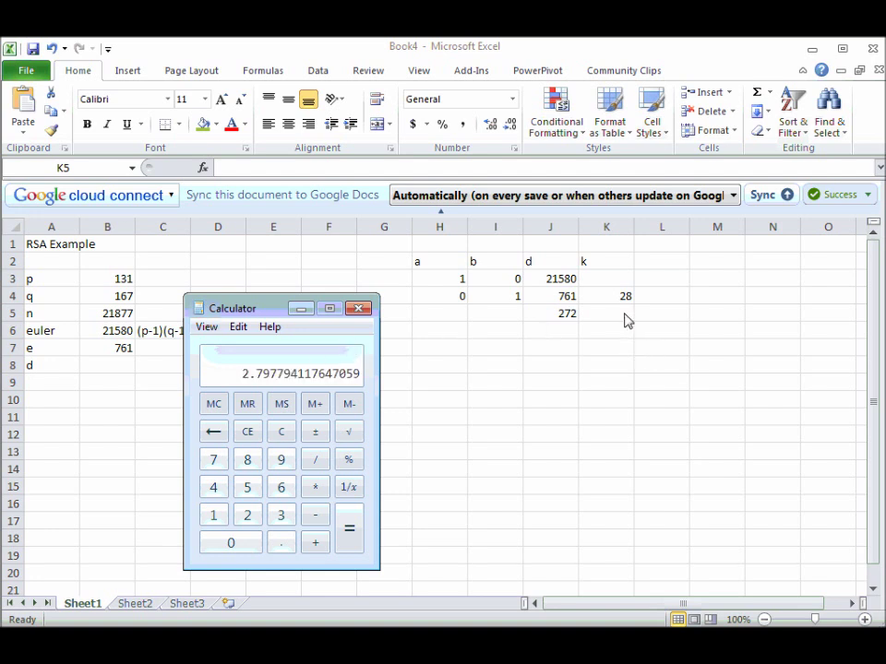
pyautogui.click(629, 319)
pyautogui.write('2')
# Compute the remainder (2.797…−2)×272 = 217 and enter it in J6.
pyautogui.click(578, 335)
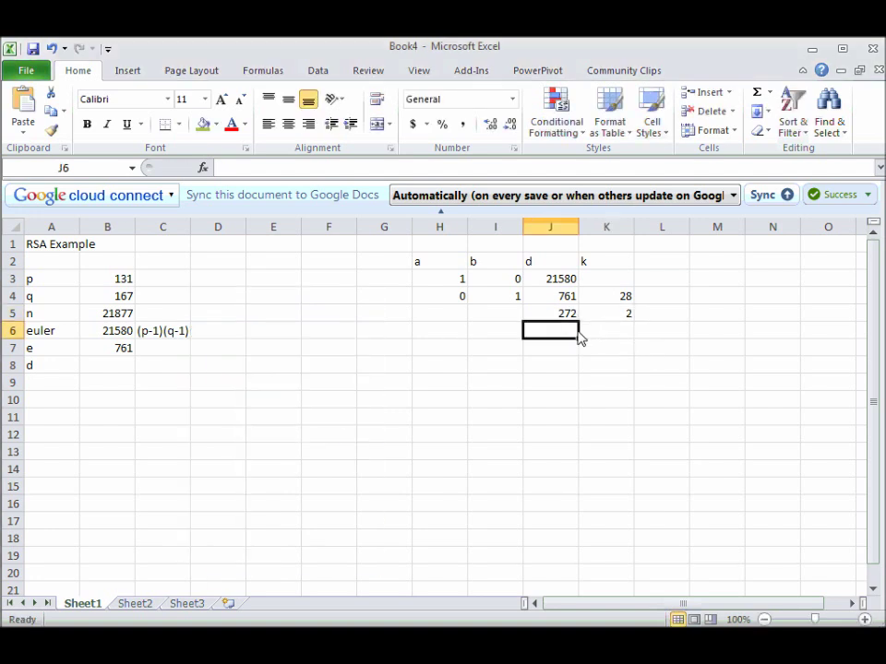
pyautogui.hotkey('alt', 'Tab')
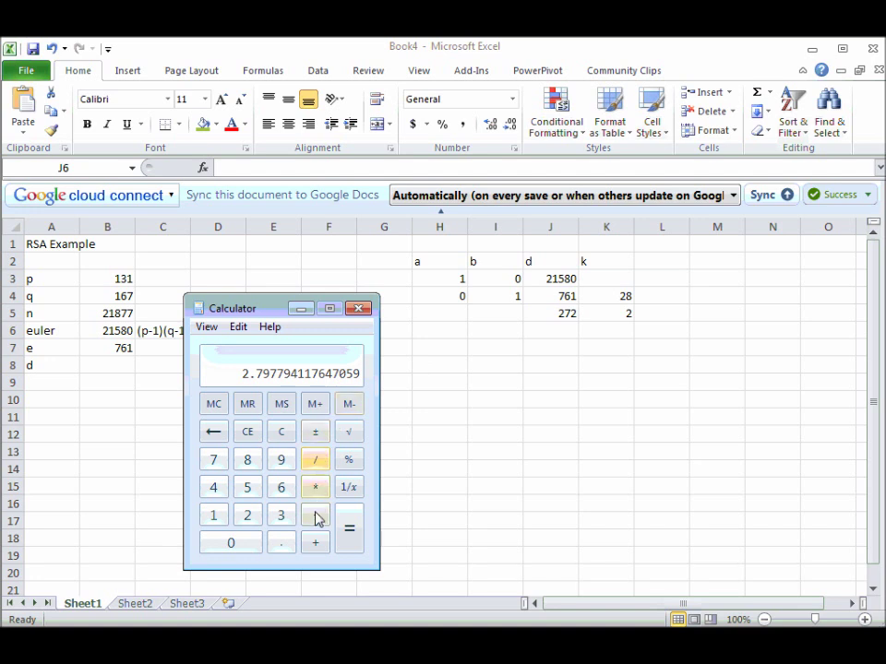
pyautogui.click(315, 516)
pyautogui.click(260, 523)
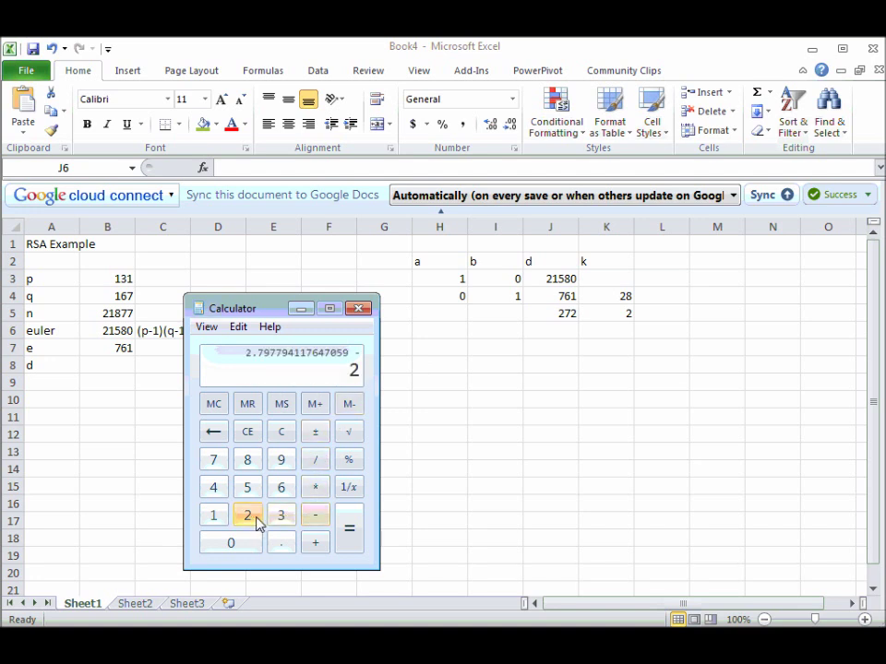
pyautogui.click(350, 533)
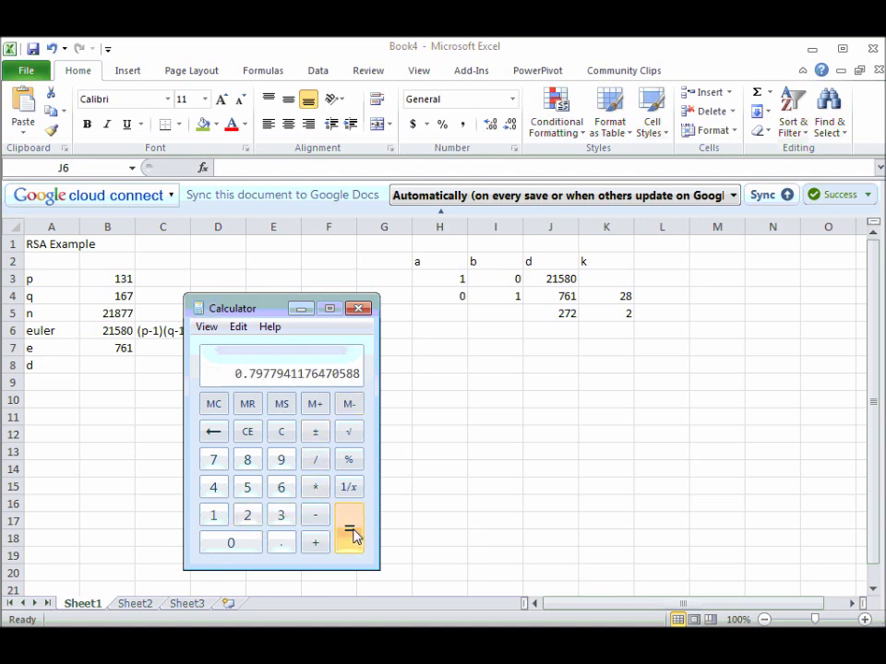
pyautogui.click(314, 487)
pyautogui.click(247, 518)
pyautogui.click(213, 460)
pyautogui.click(259, 523)
pyautogui.click(350, 540)
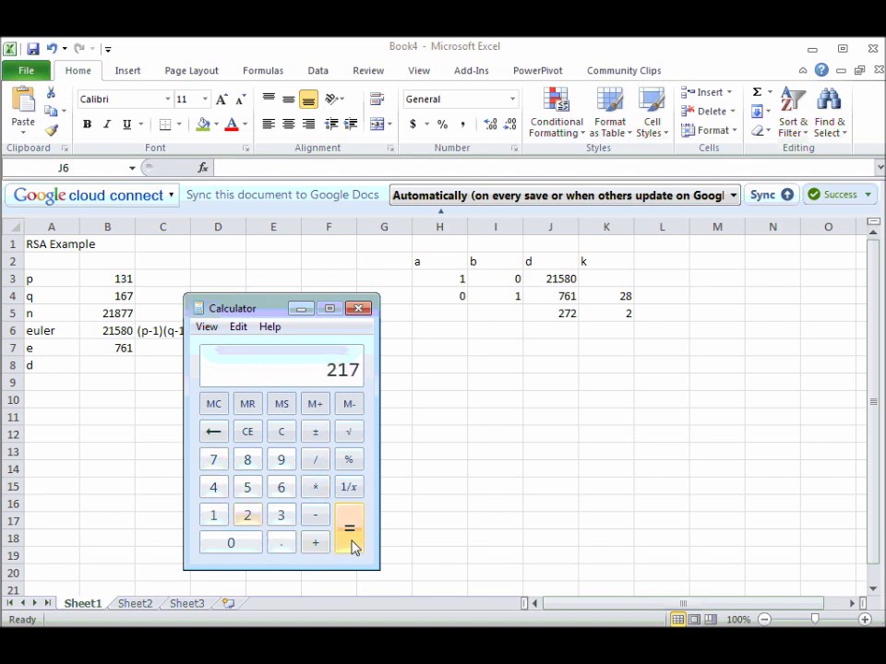
pyautogui.click(543, 329)
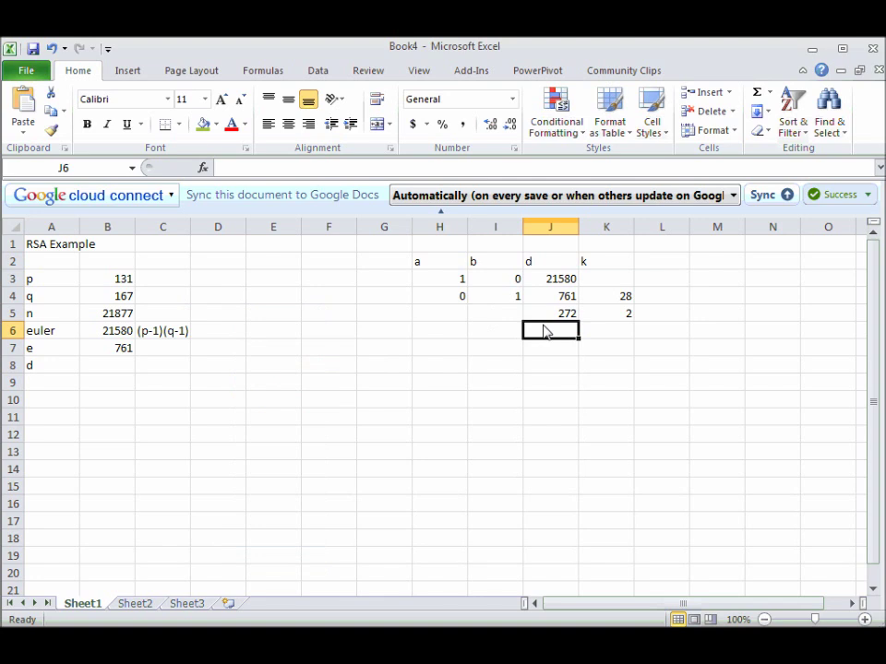
pyautogui.write('217')
# Enter quotient 1 in K6 and =J5-J6 in J7, giving remainder 55.
pyautogui.click(611, 335)
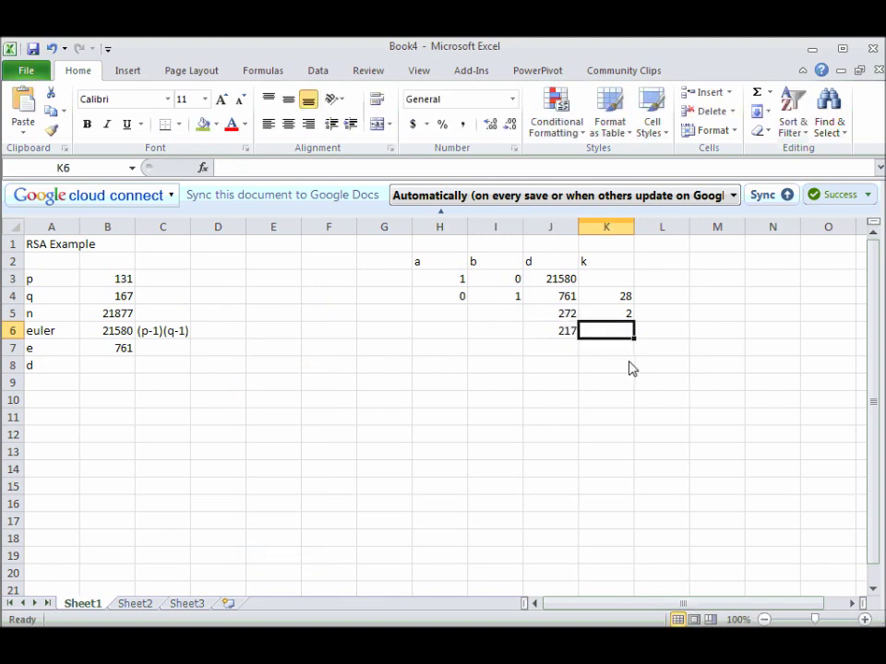
pyautogui.write('1')
pyautogui.click(572, 356)
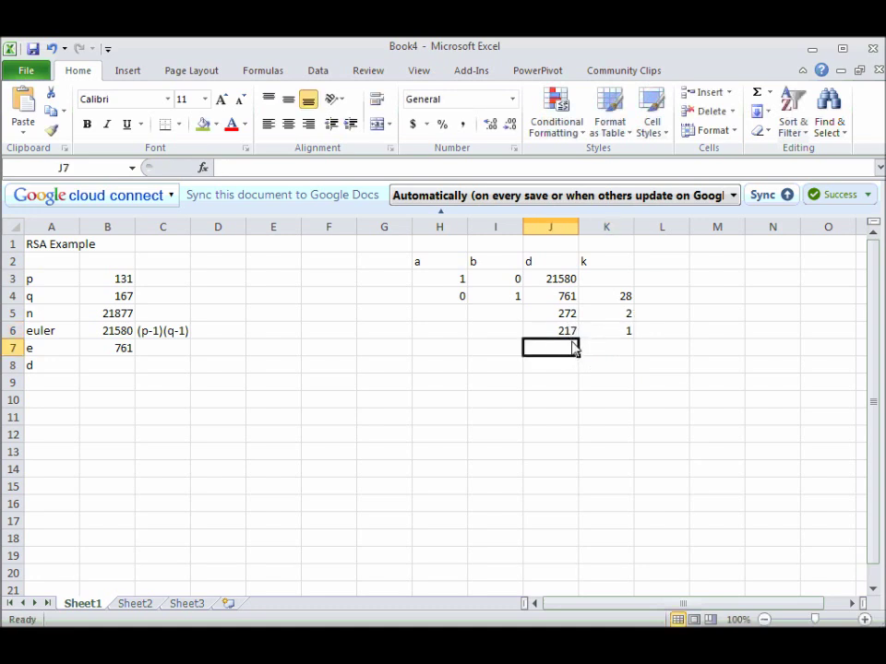
pyautogui.write('=')
pyautogui.click(565, 315)
pyautogui.write('-')
pyautogui.click(567, 334)
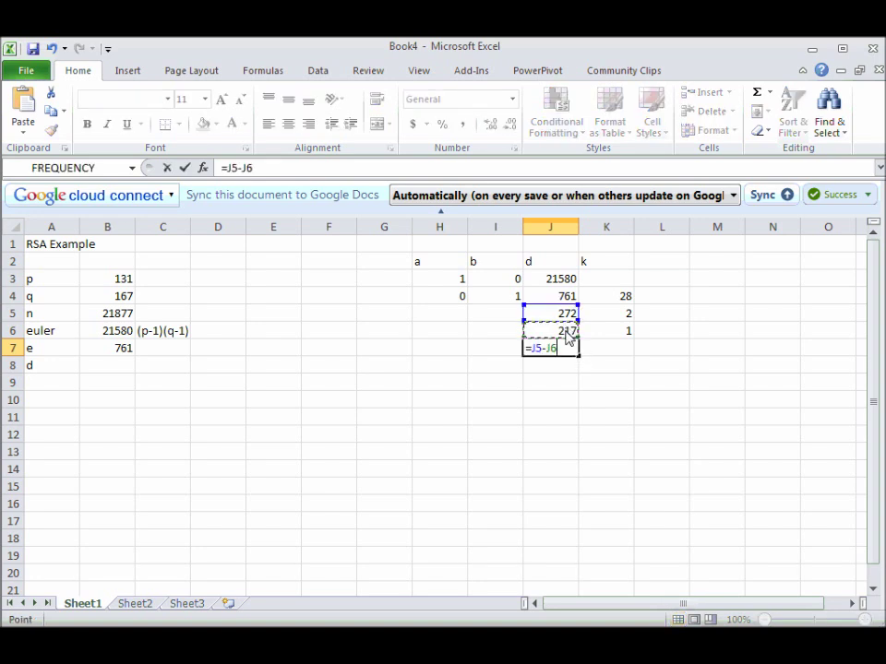
pyautogui.press('Return')
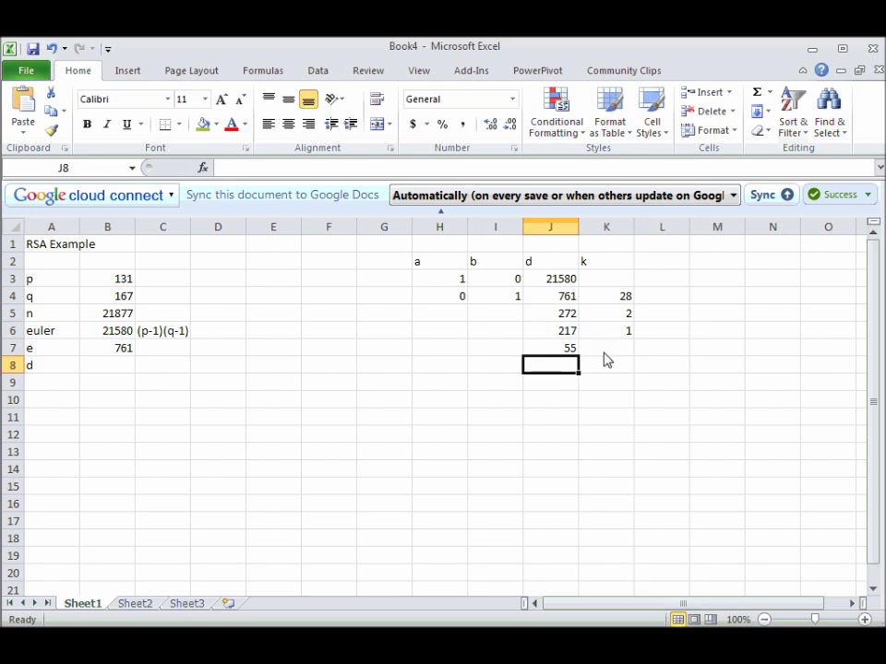
pyautogui.click(607, 355)
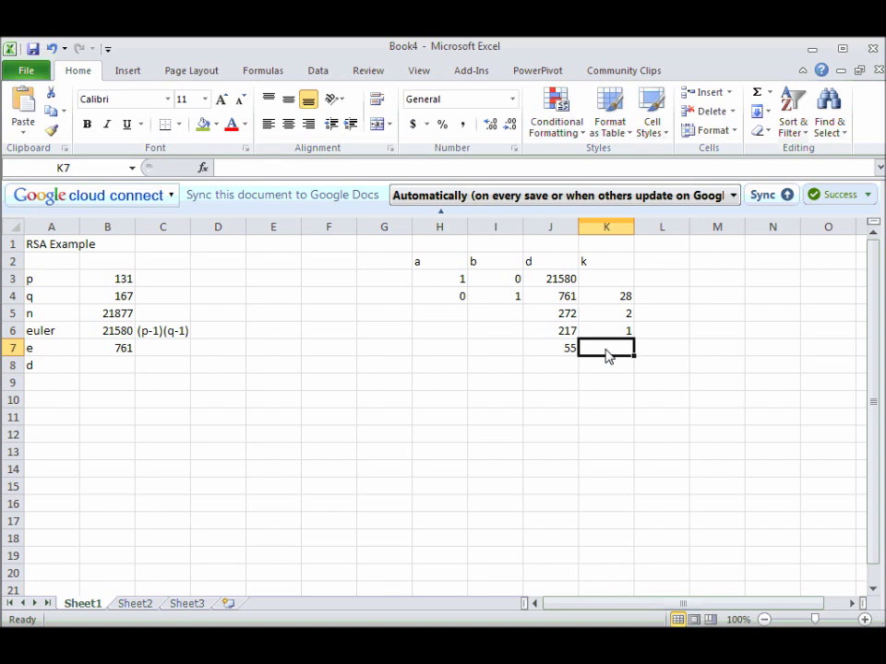
# Enter quotient 3 in K7 and divide 217 by 55 in Calculator.
pyautogui.write('3')
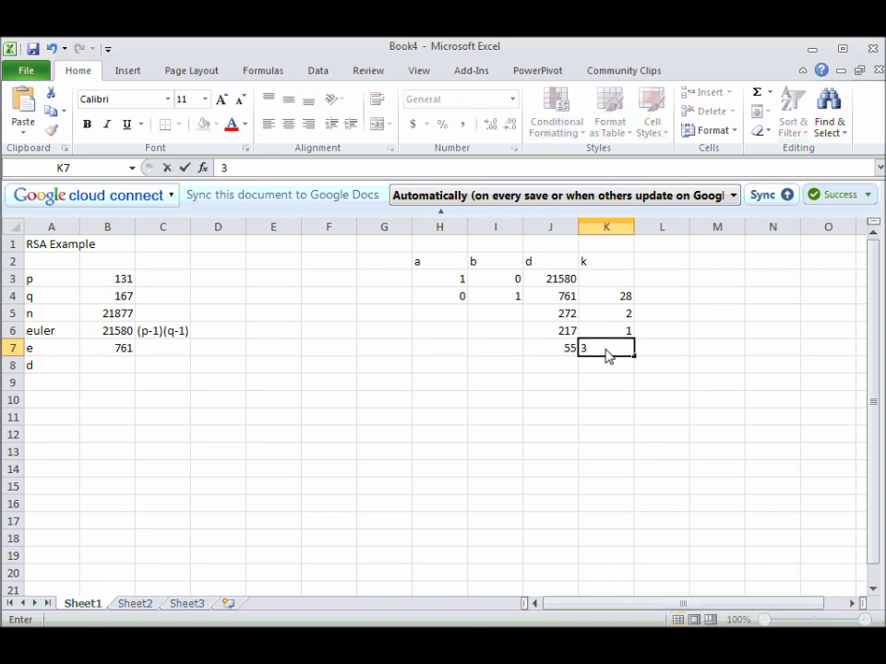
pyautogui.press('Return')
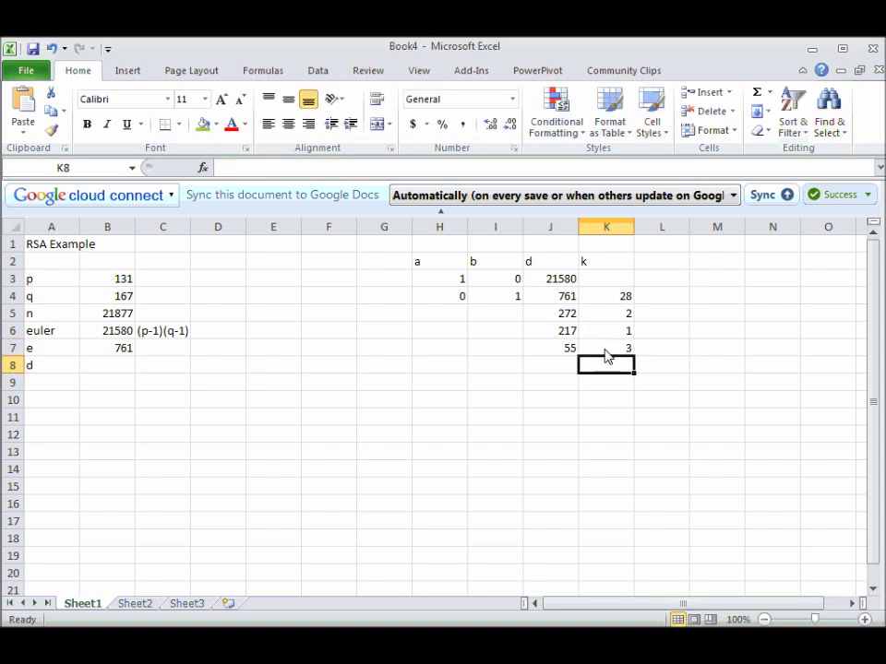
pyautogui.hotkey('alt', 'Tab')
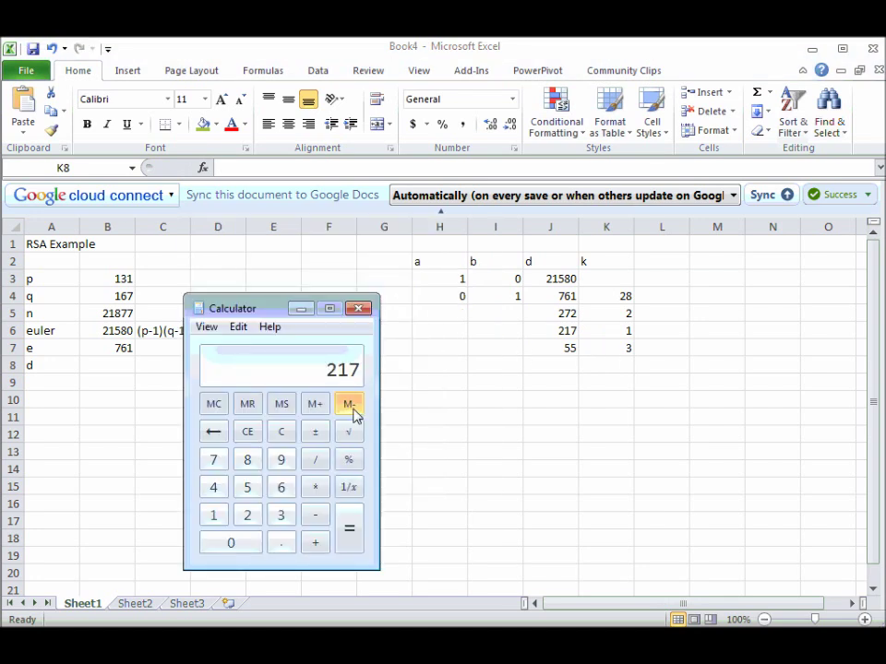
pyautogui.click(240, 516)
pyautogui.click(214, 515)
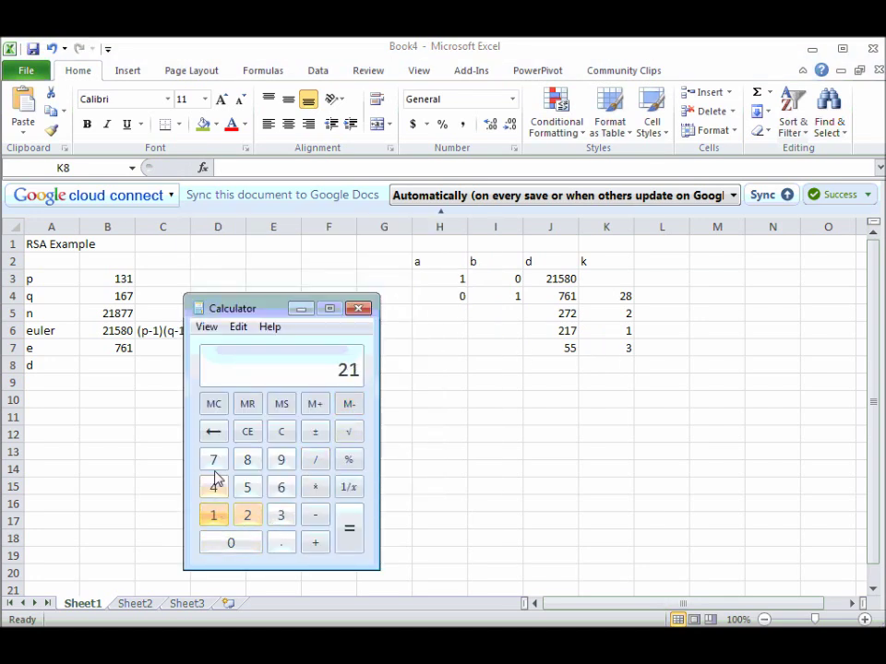
pyautogui.click(214, 460)
pyautogui.click(317, 464)
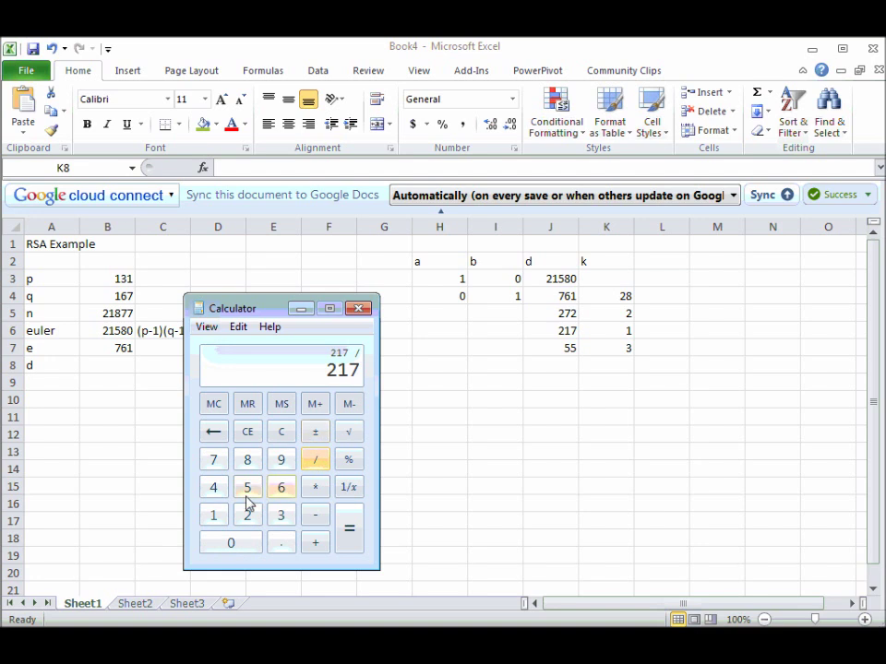
pyautogui.click(245, 488)
pyautogui.click(245, 488)
pyautogui.press('Return')
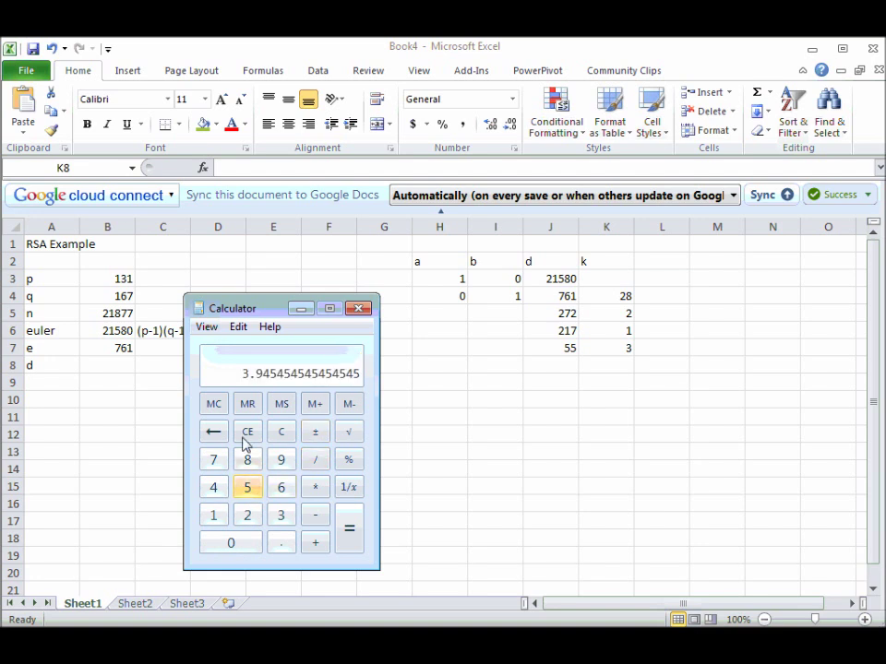
# Work out the remainder 52 of 217 ÷ 55 in Calculator.
pyautogui.click(315, 515)
pyautogui.click(281, 515)
pyautogui.press('Return')
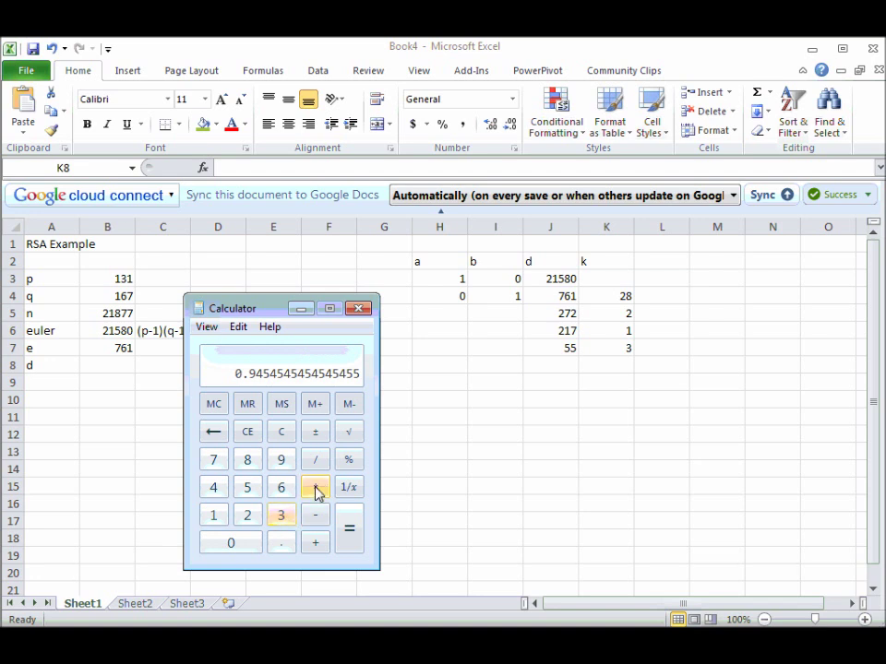
pyautogui.click(314, 489)
pyautogui.doubleClick(248, 487)
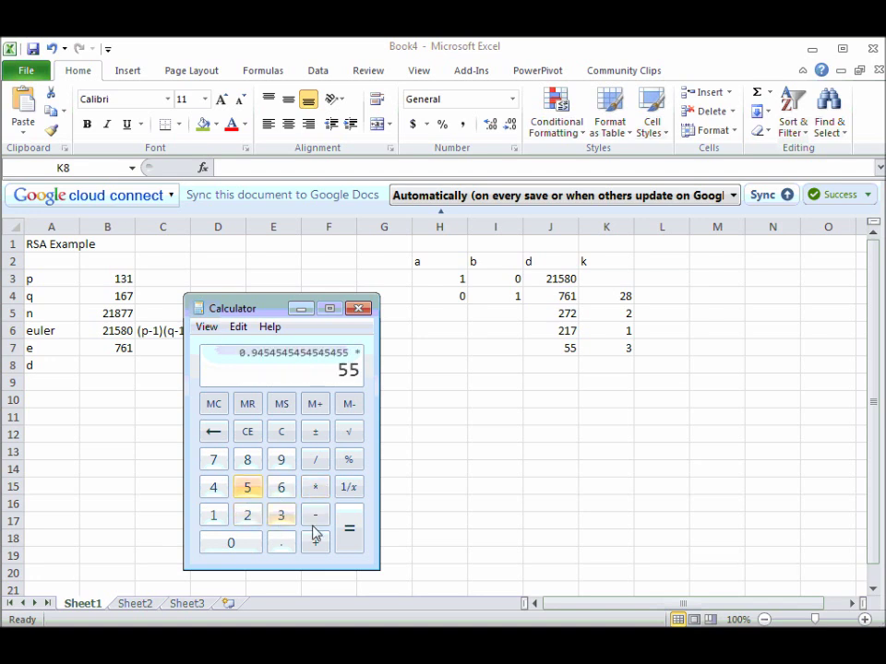
pyautogui.click(354, 535)
# Enter remainder 52 in J8, quotient 1 in K8 and remainder 3 in J9.
pyautogui.click(595, 369)
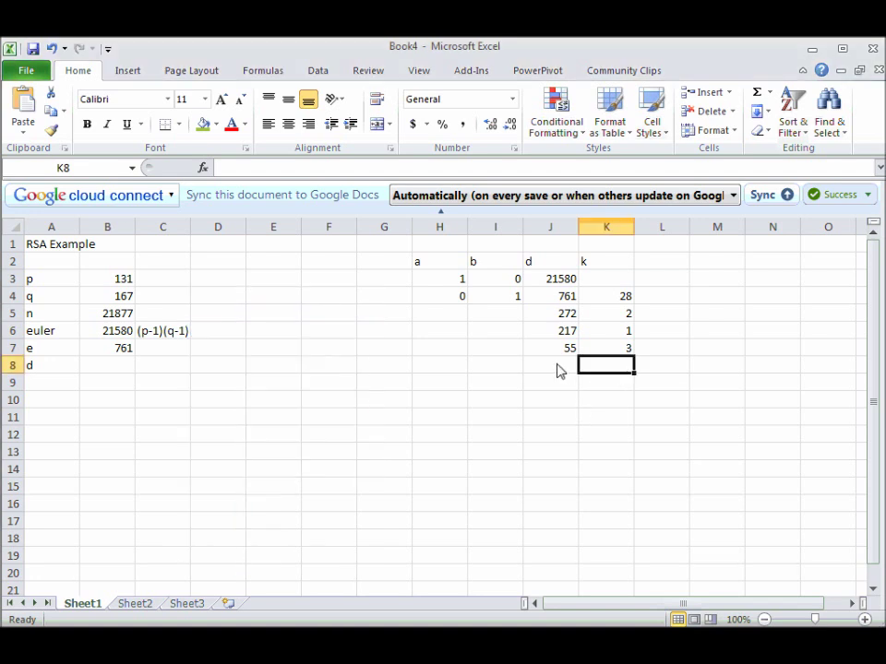
pyautogui.click(559, 369)
pyautogui.write('52')
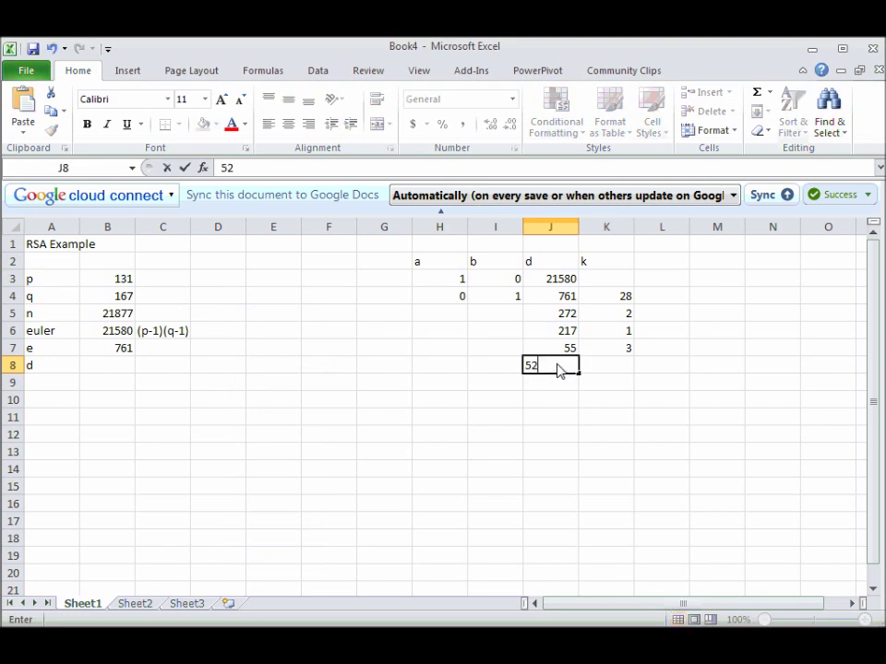
pyautogui.press('Tab')
pyautogui.write('1')
pyautogui.click(560, 369)
pyautogui.press('Down')
pyautogui.write('3')
pyautogui.press('Tab')
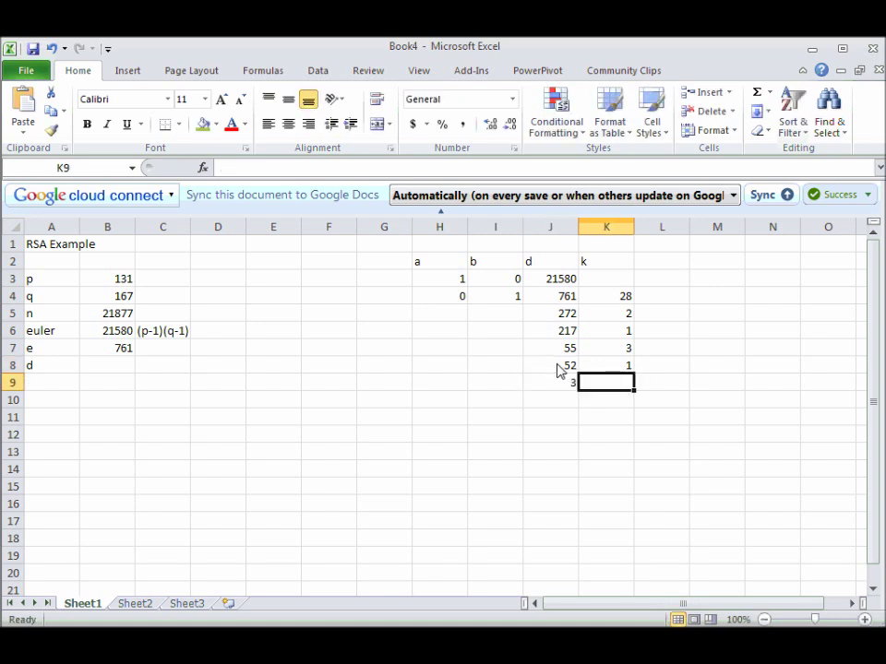
pyautogui.press('Left')
pyautogui.press('Up')
pyautogui.press('Down')
pyautogui.press('Right')
# Divide 52 by 3 in Calculator and enter quotient 17 in K9.
pyautogui.hotkey('alt', 'Tab')
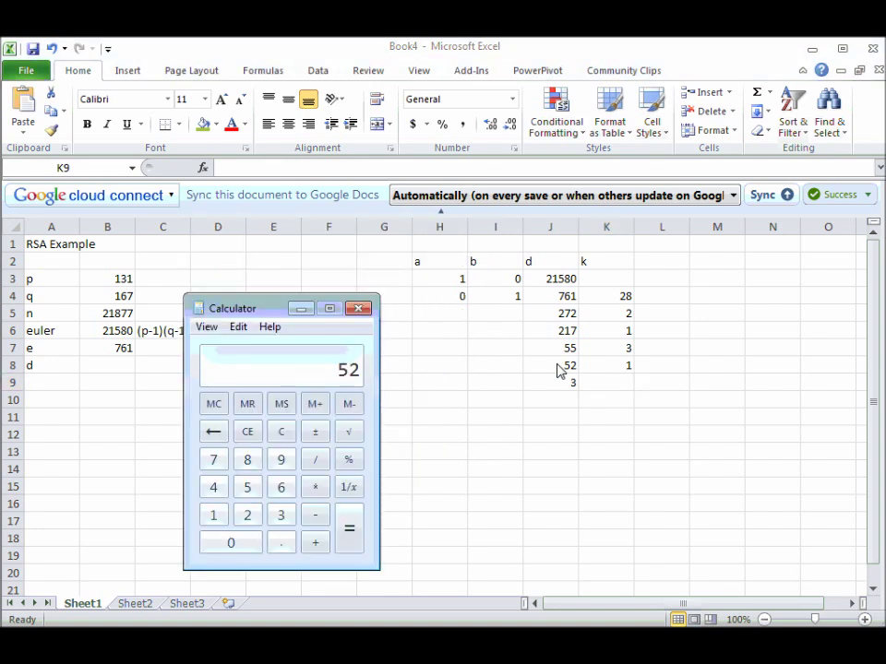
pyautogui.write('/3')
pyautogui.press('Return')
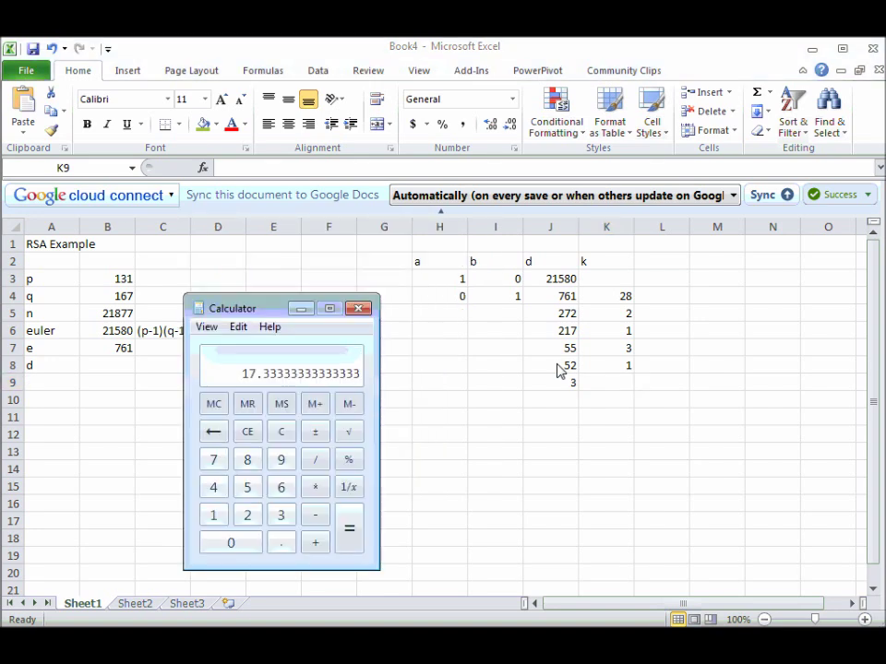
pyautogui.hotkey('alt', 'Tab')
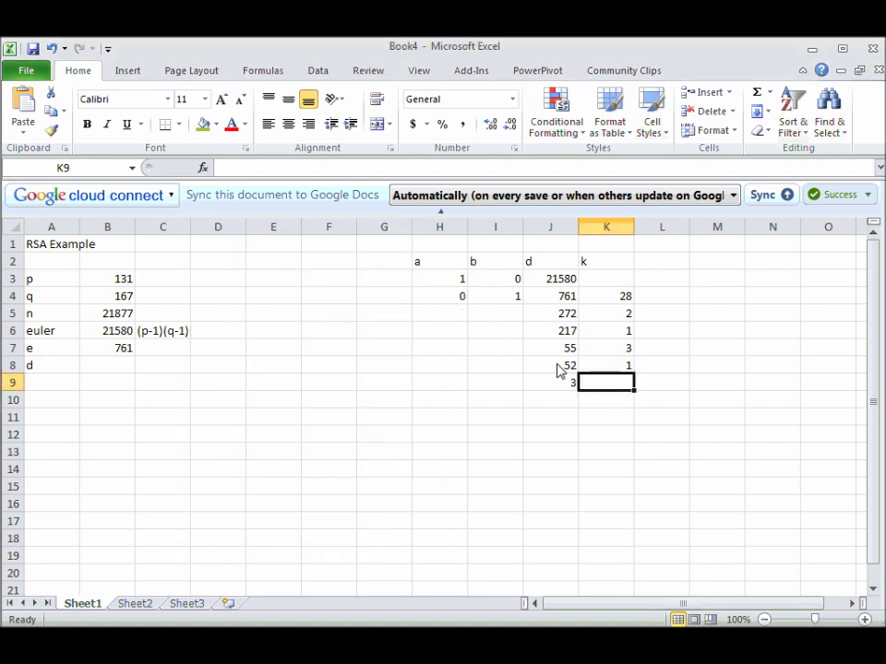
pyautogui.write('17')
pyautogui.press('Return')
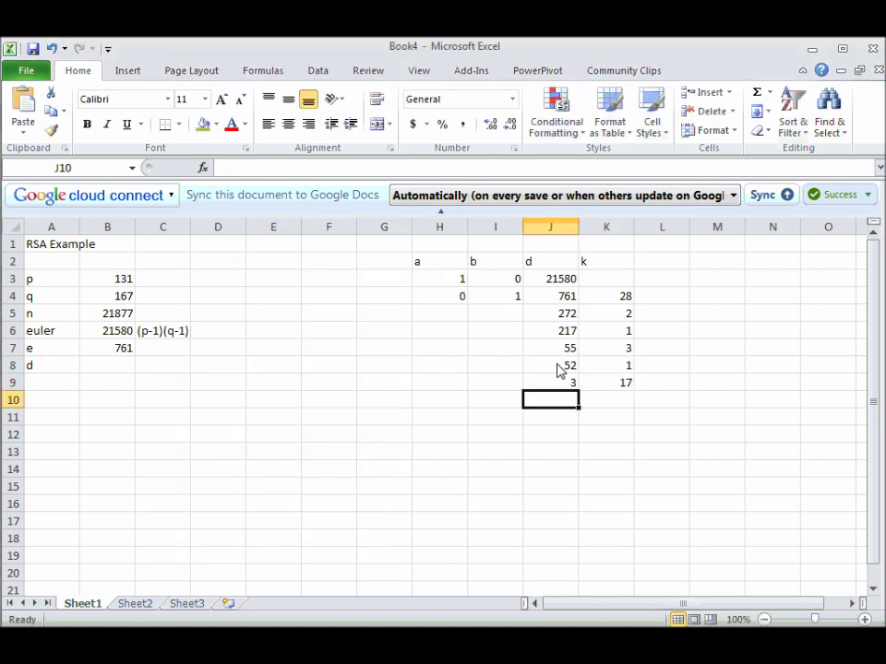
# Enter remainder 1 in J10, quotient 3 in K10 and final remainder 0 in J11.
pyautogui.write('1')
pyautogui.press('Tab')
pyautogui.press('Left')
pyautogui.press('Up')
pyautogui.press('Down')
pyautogui.press('Tab')
pyautogui.write('3')
pyautogui.press('Return')
pyautogui.write('0')
pyautogui.press('Up')
pyautogui.press('Down')
pyautogui.press('Down')
pyautogui.press('Down')
pyautogui.press('Down')
pyautogui.press('Down')
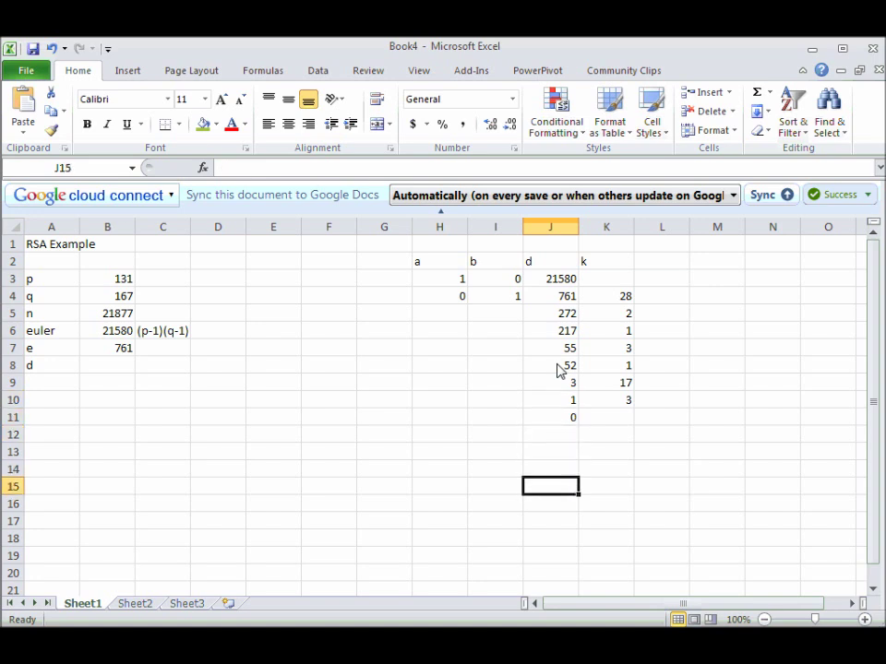
# Shade H2:K11 green and bold the a, b, d, k header row.
pyautogui.click(560, 367)
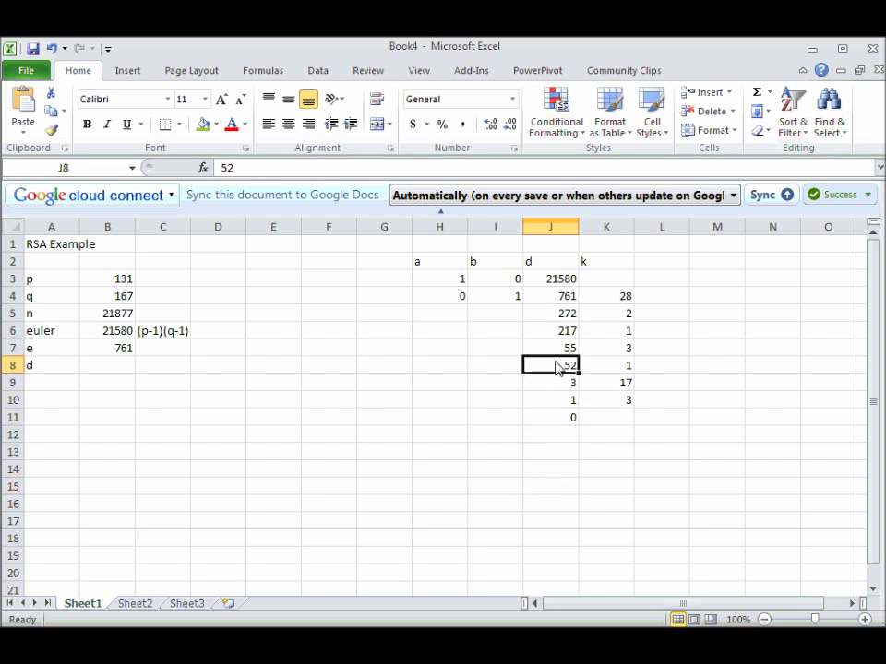
pyautogui.moveTo(440, 263); pyautogui.dragTo(595, 426)
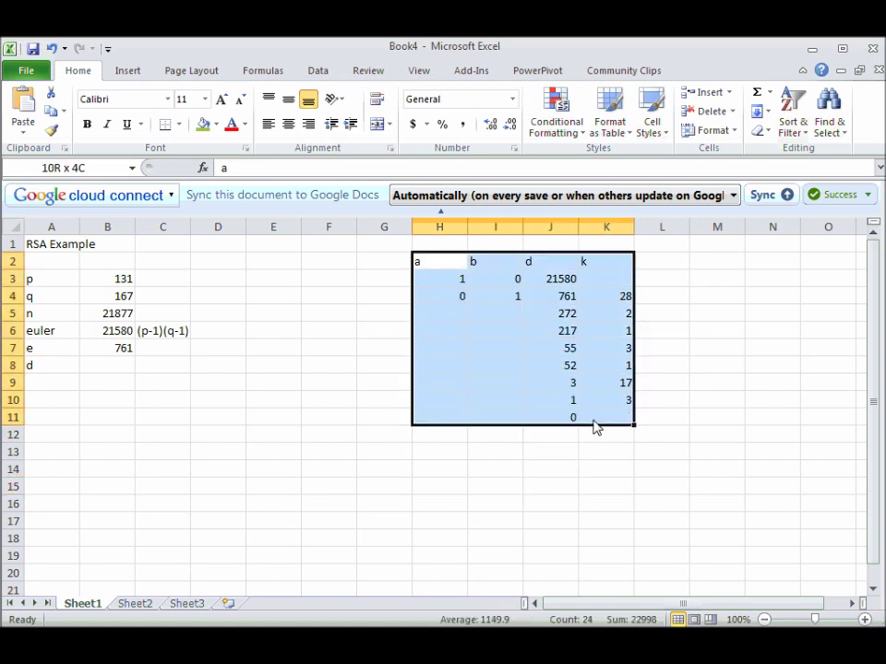
pyautogui.click(203, 124)
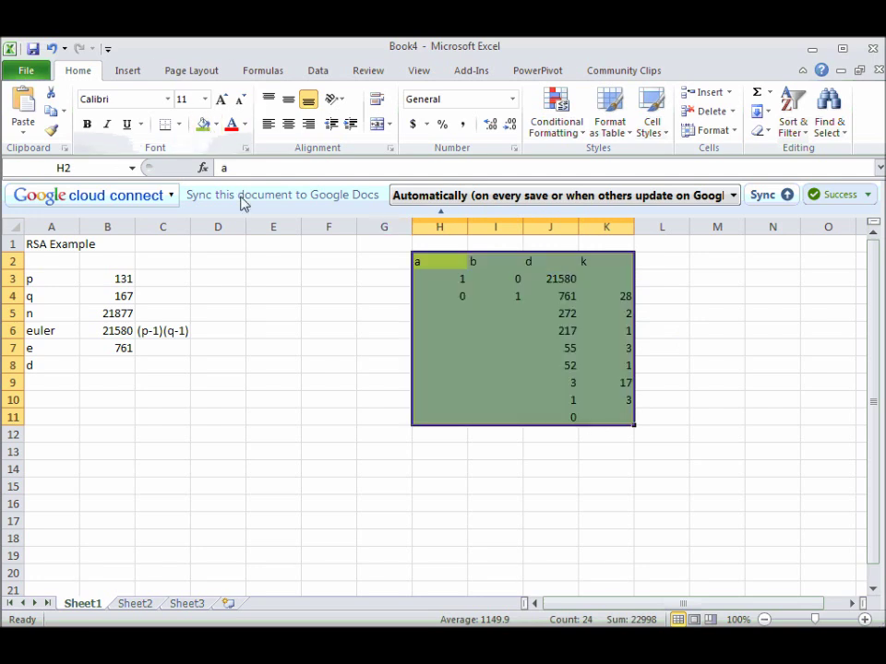
pyautogui.click(324, 367)
pyautogui.moveTo(434, 266); pyautogui.dragTo(590, 268)
pyautogui.hotkey('ctrl', 'b')
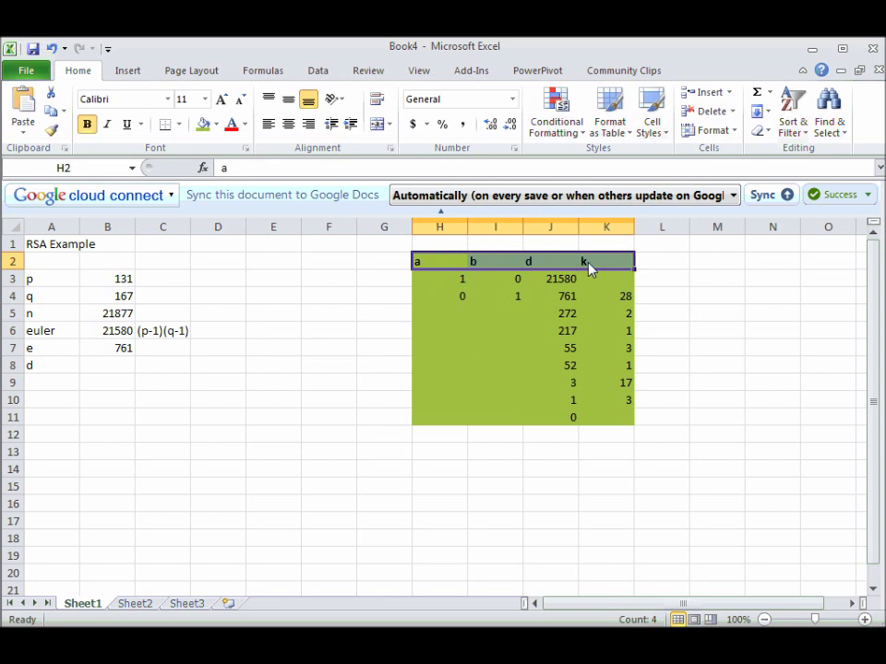
# Title the table 'EULER ALG. Area' in cell I1.
pyautogui.click(501, 248)
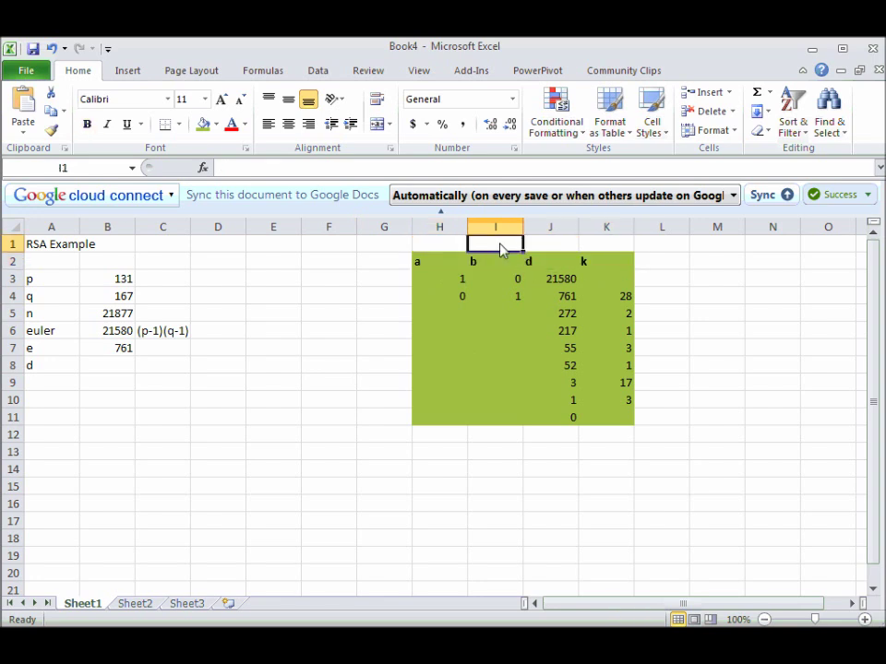
pyautogui.write('EULER ALG')
pyautogui.write('ORITH')
pyautogui.press('BackSpace')
pyautogui.press('BackSpace')
pyautogui.press('BackSpace')
pyautogui.press('BackSpace')
pyautogui.write('. Area')
pyautogui.click(539, 347)
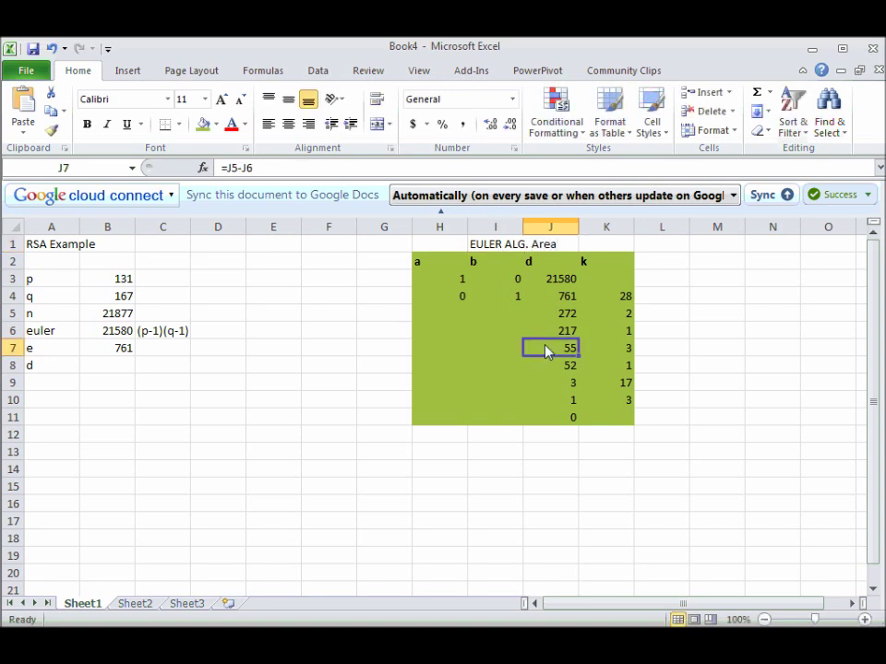
# Check the existing a, b and quotient values, then enter 1 in H5 and -28 in I5.
pyautogui.click(502, 299)
pyautogui.click(470, 317)
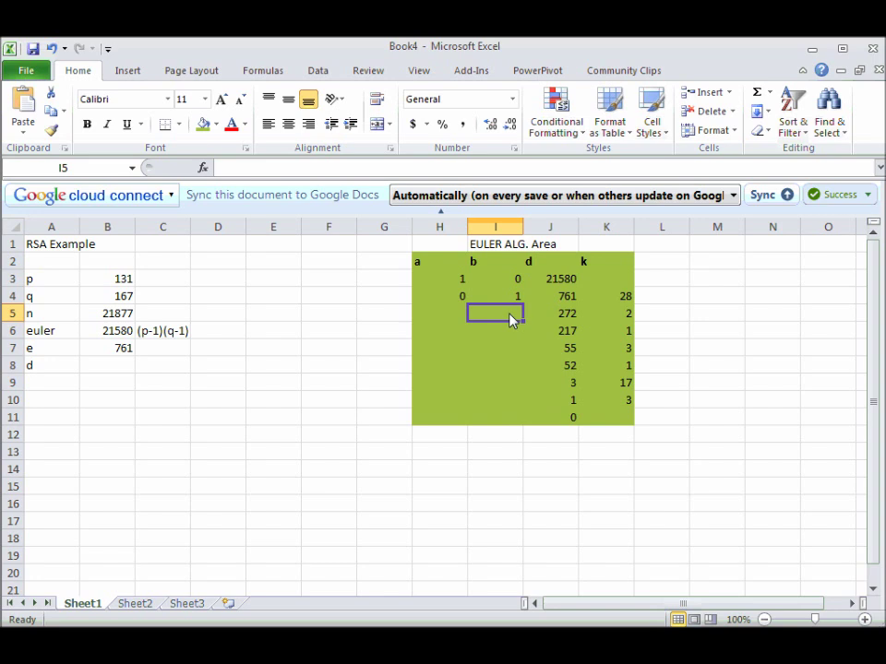
pyautogui.click(458, 278)
pyautogui.click(458, 318)
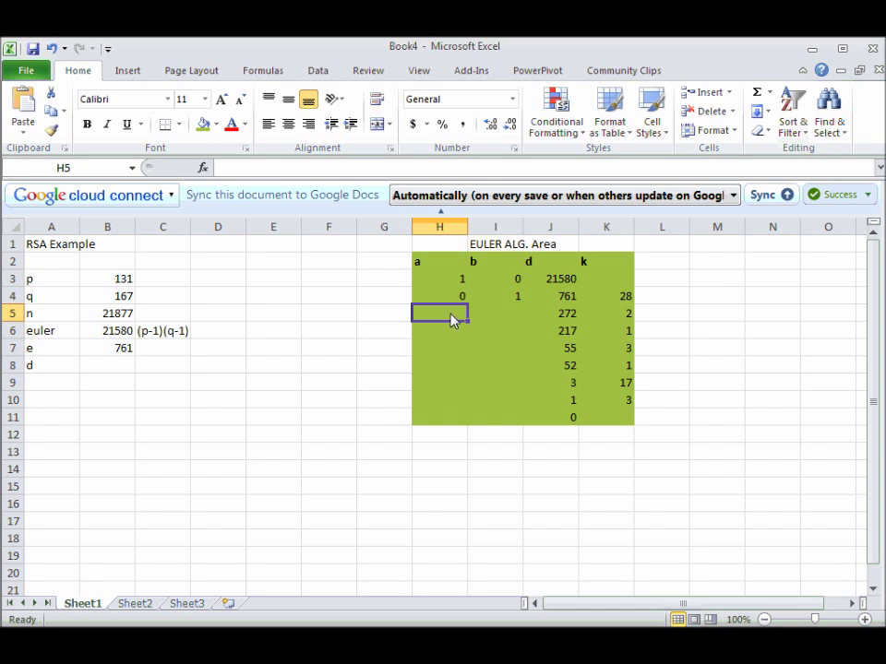
pyautogui.click(454, 283)
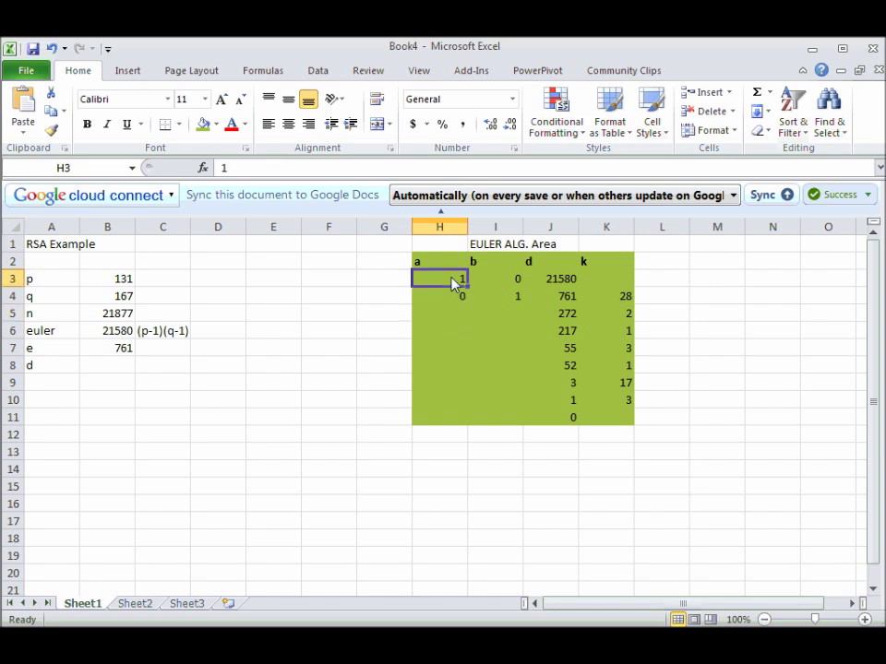
pyautogui.click(457, 297)
pyautogui.click(625, 298)
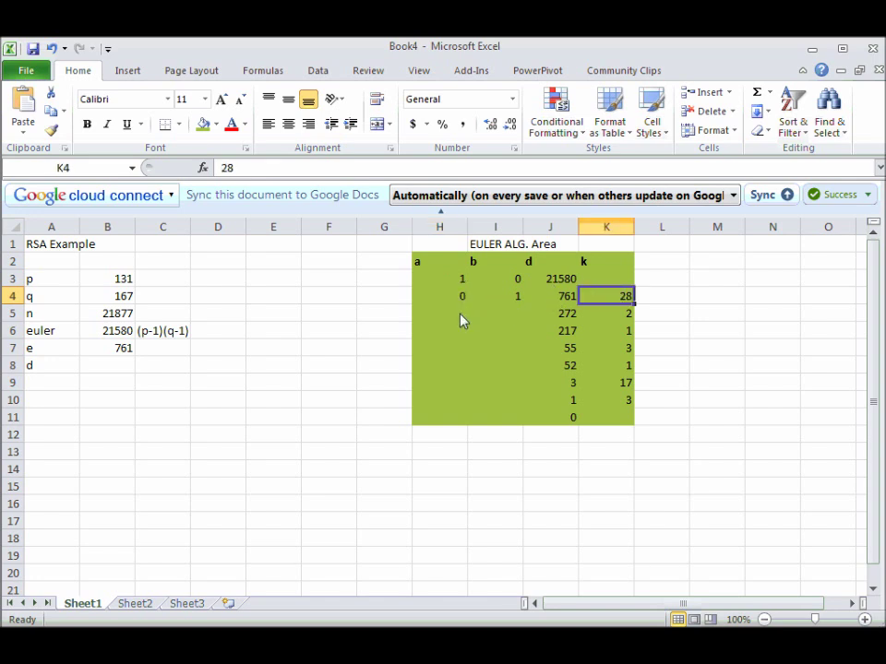
pyautogui.click(456, 285)
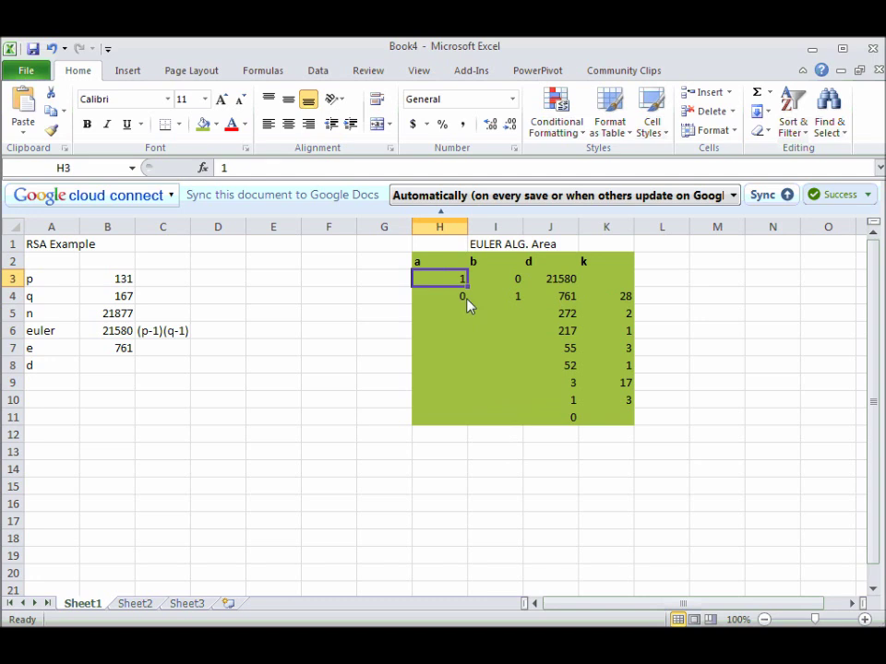
pyautogui.click(450, 317)
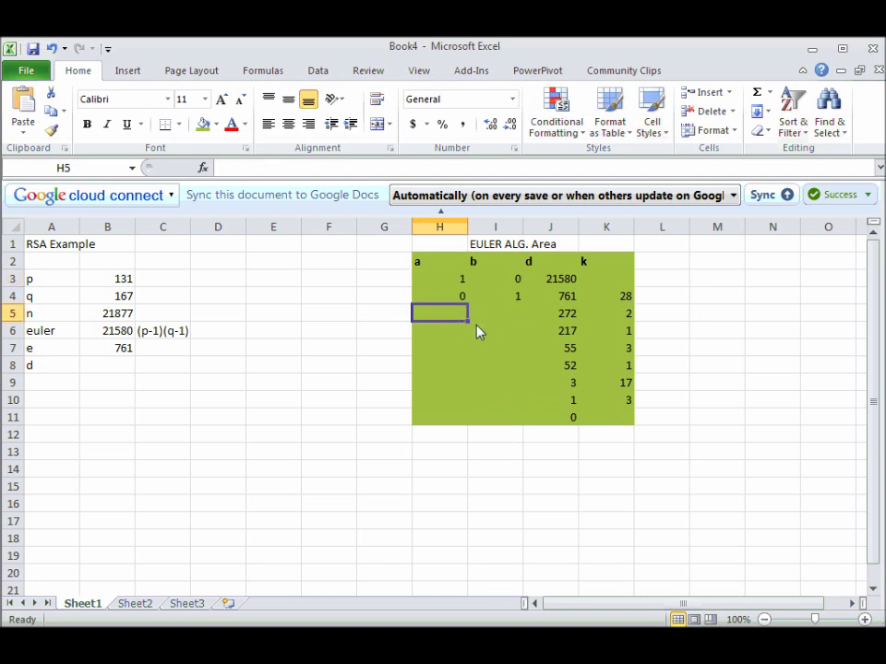
pyautogui.write('1')
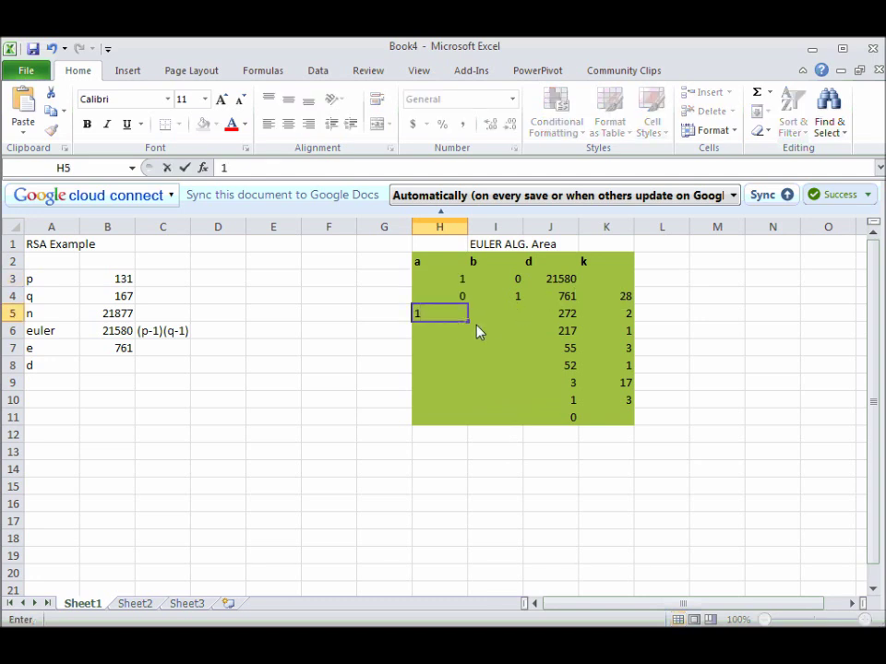
pyautogui.click(496, 320)
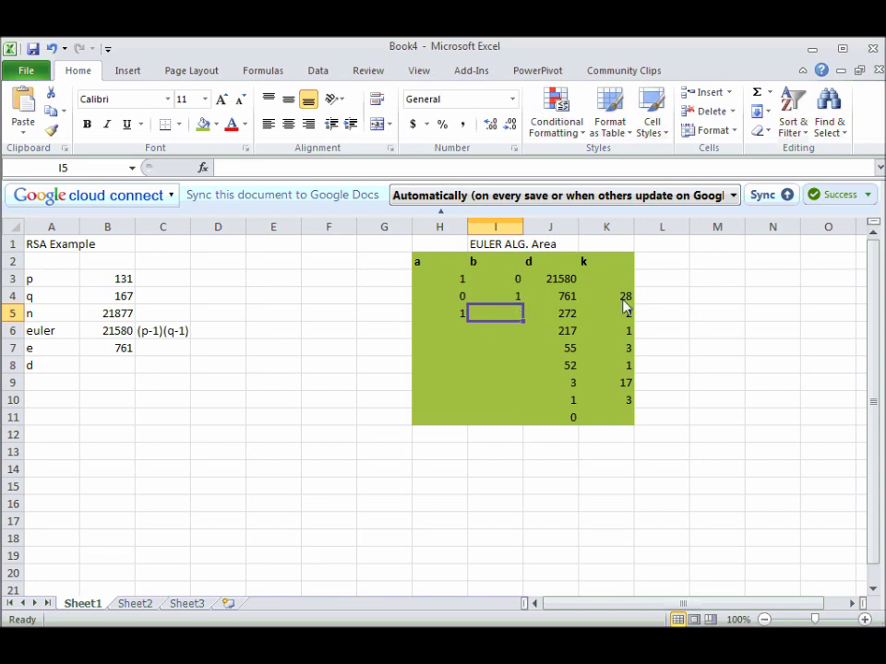
pyautogui.write('=-28')
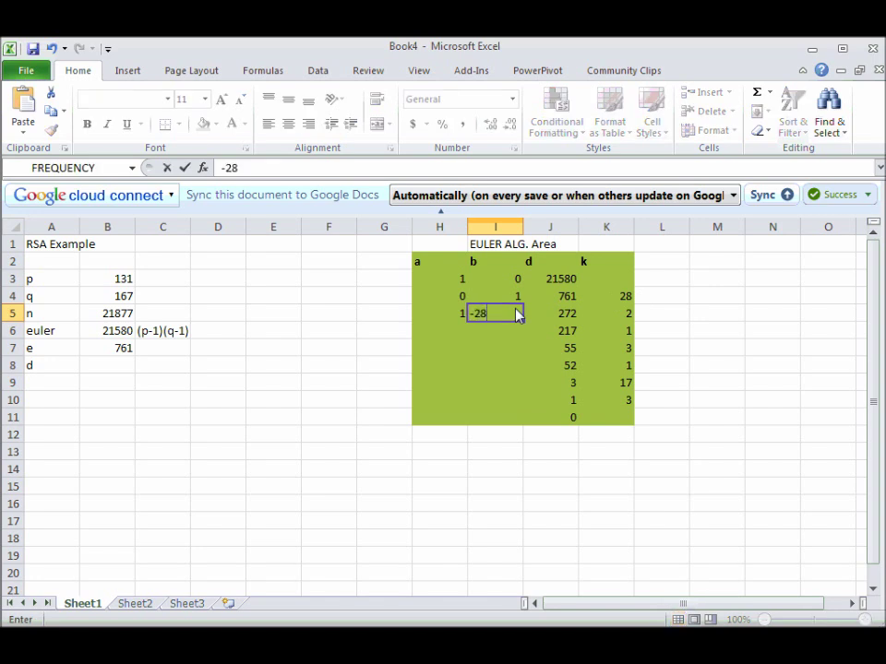
pyautogui.press('Return')
# Enter -2 in H6, 57 in I6 and 3 in H7.
pyautogui.click(458, 336)
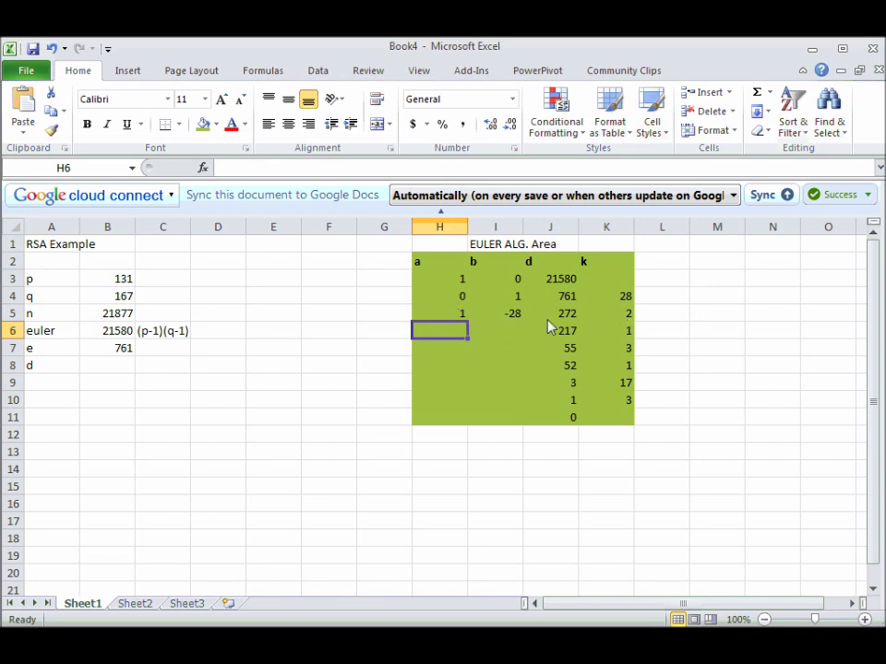
pyautogui.write('-2')
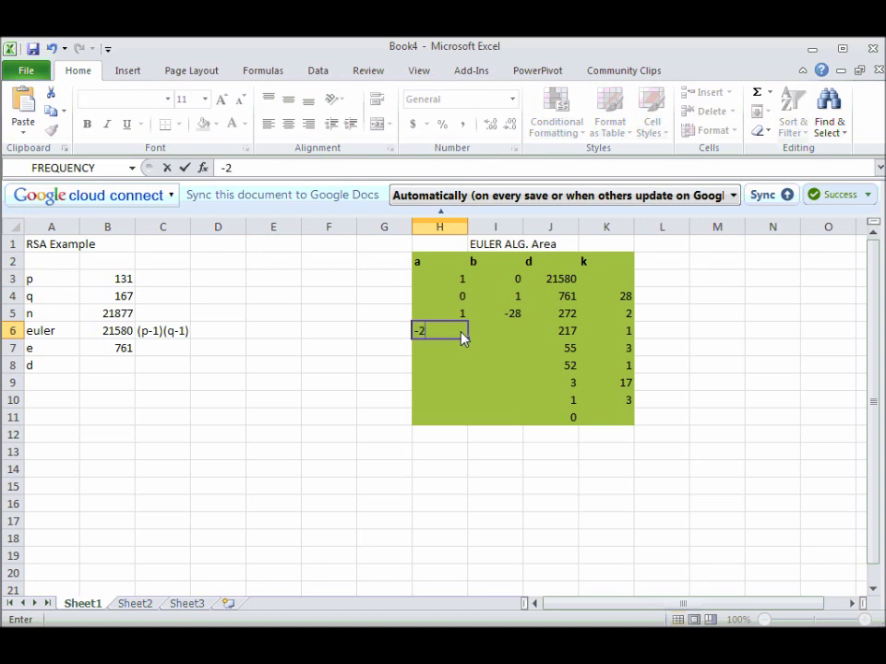
pyautogui.click(509, 337)
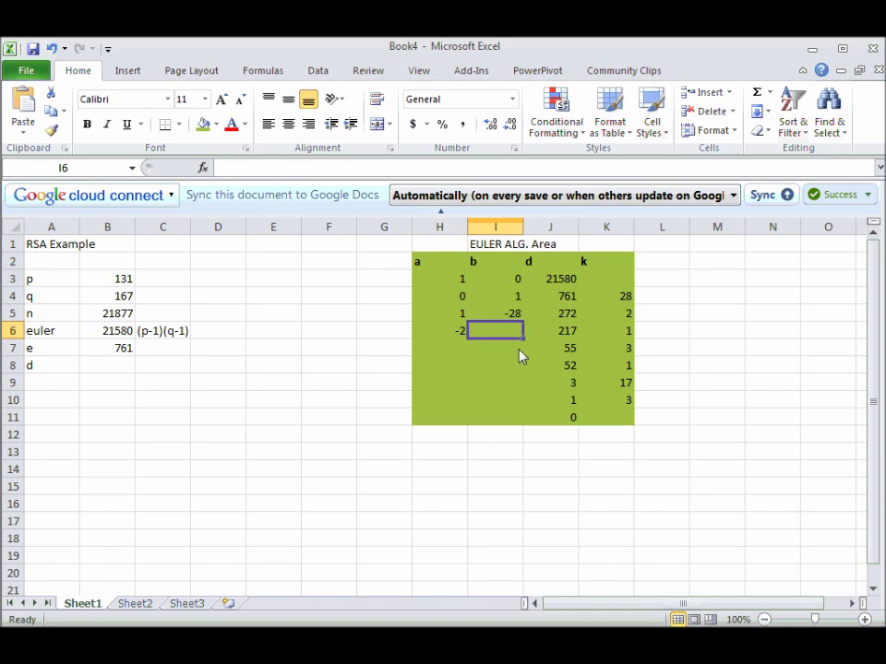
pyautogui.write('57')
pyautogui.press('Return')
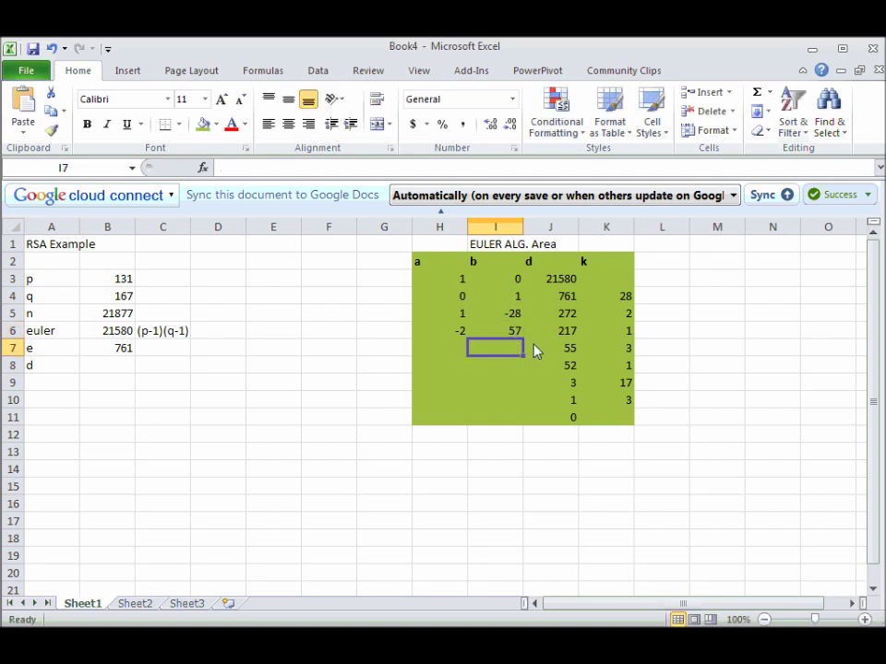
pyautogui.click(453, 349)
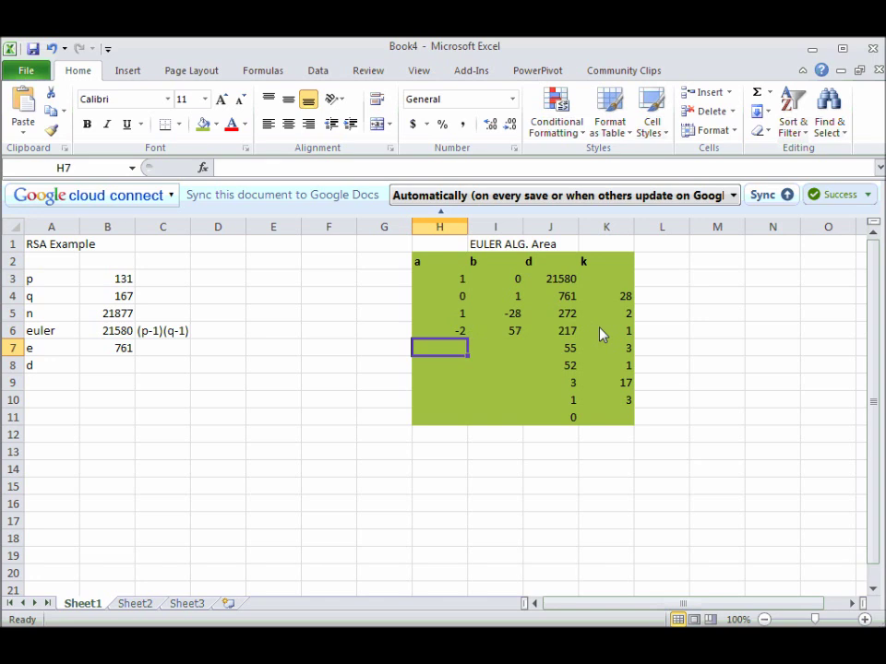
pyautogui.write('3')
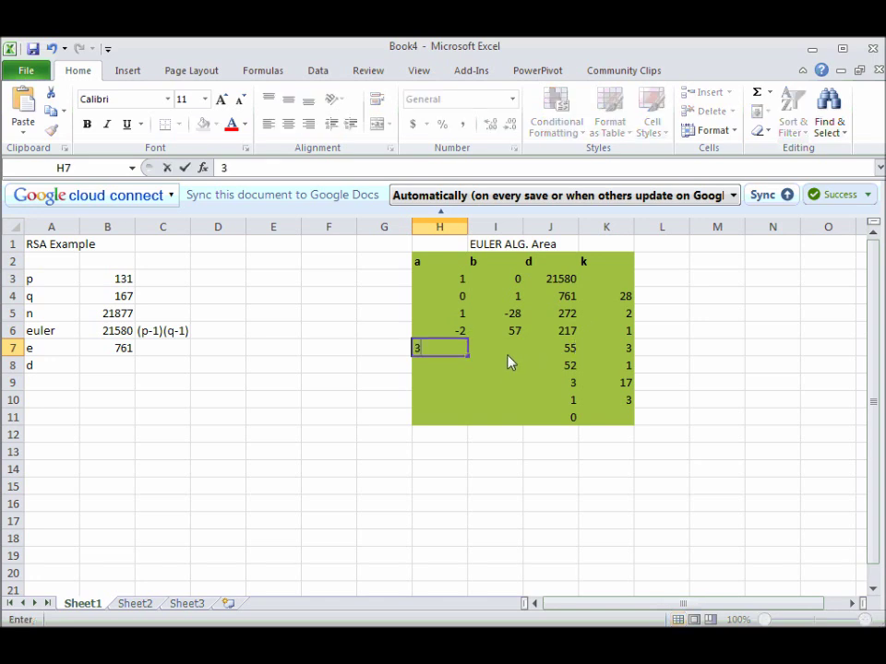
pyautogui.click(507, 353)
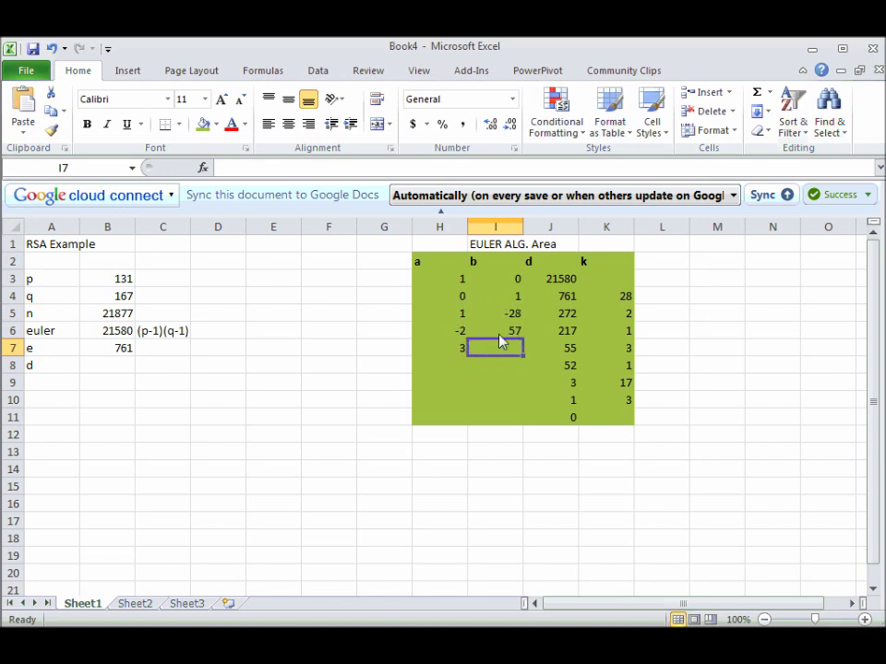
# Put =H3-H4*K4 in H5 and fill it down to H10.
pyautogui.click(461, 317)
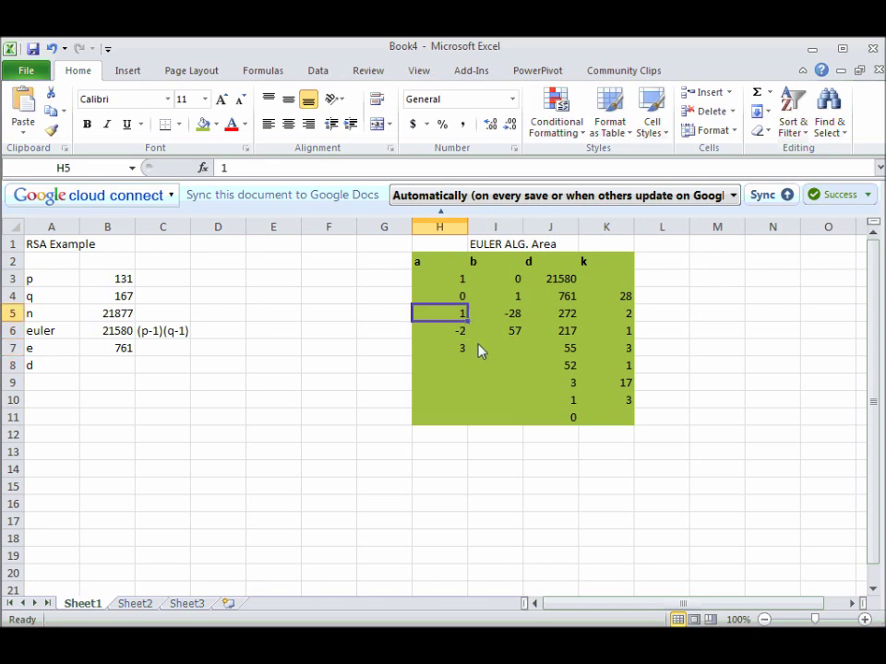
pyautogui.write('=')
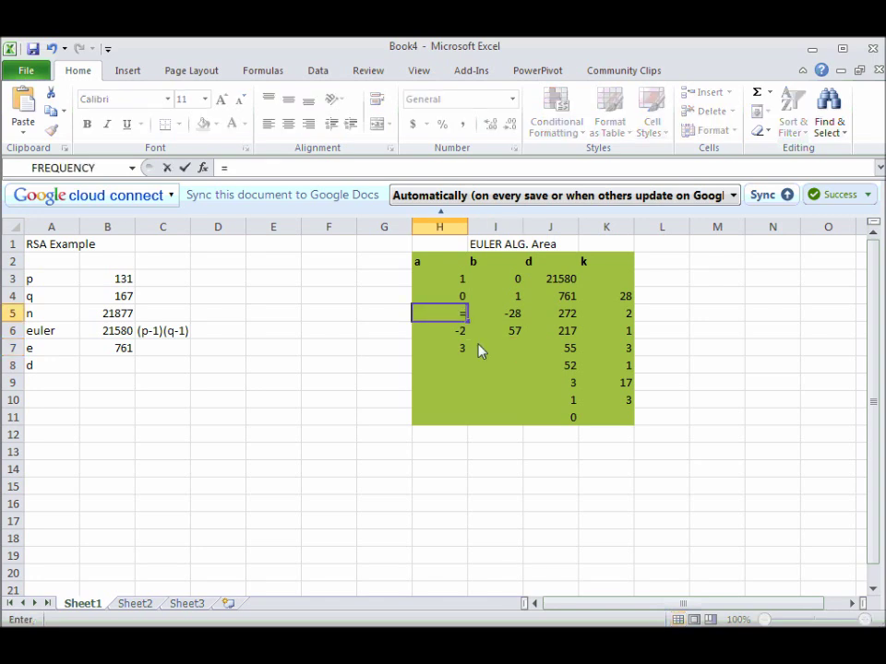
pyautogui.click(454, 284)
pyautogui.write('-')
pyautogui.click(453, 298)
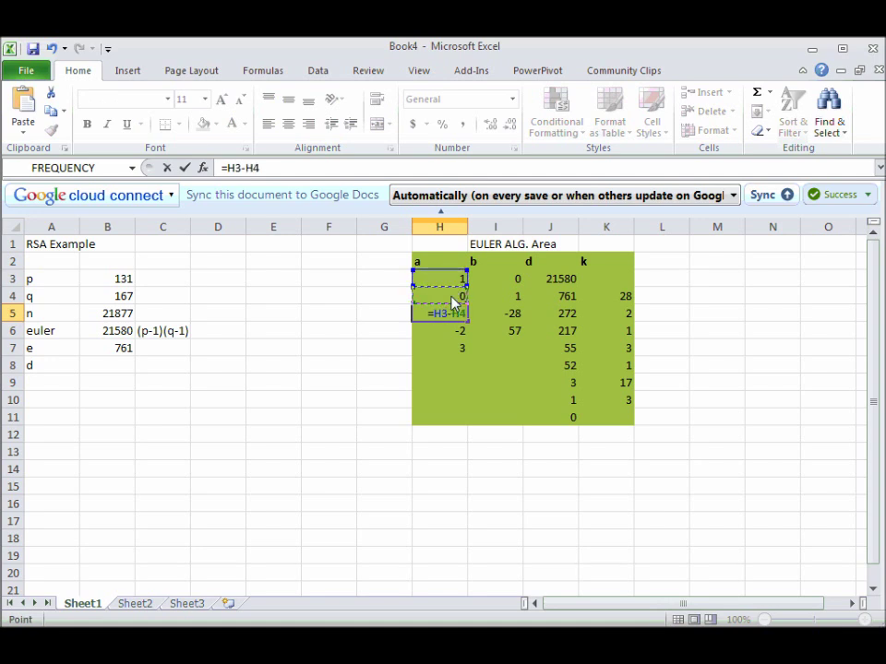
pyautogui.write('*')
pyautogui.click(625, 303)
pyautogui.press('Return')
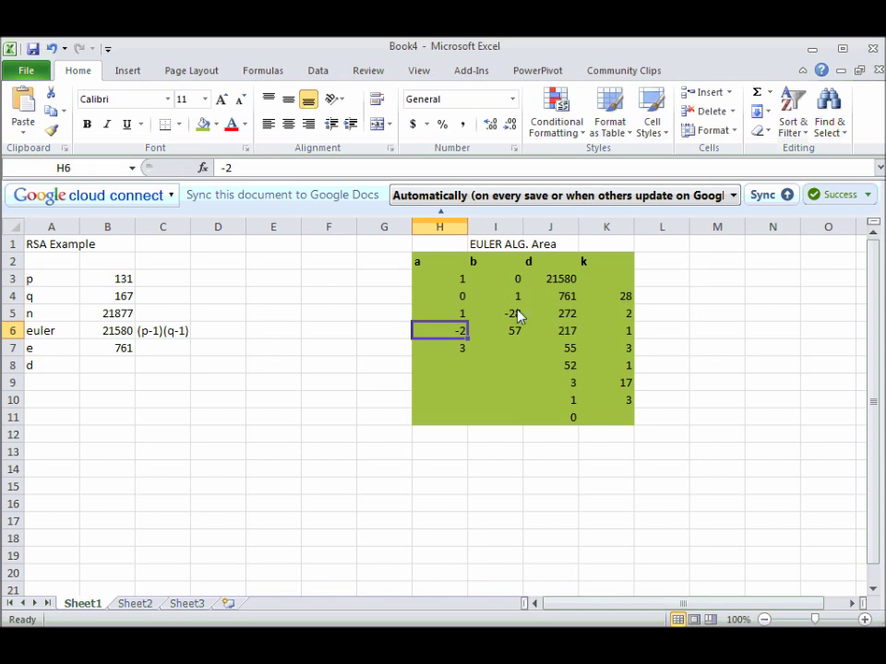
pyautogui.click(457, 313)
pyautogui.moveTo(466, 323); pyautogui.dragTo(468, 413)
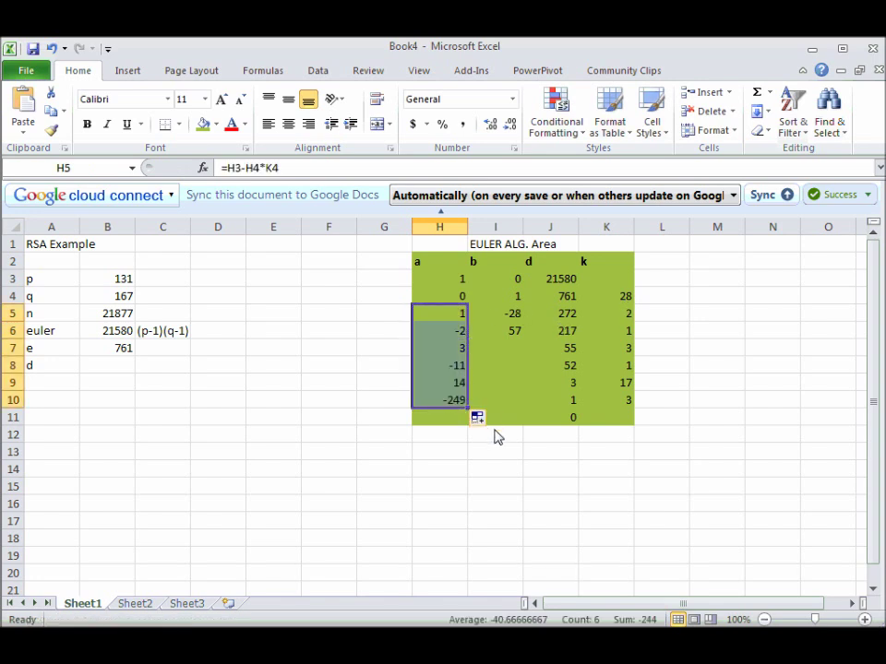
# Put =I3-I4*K4 in I5 and fill it down to I10.
pyautogui.click(518, 317)
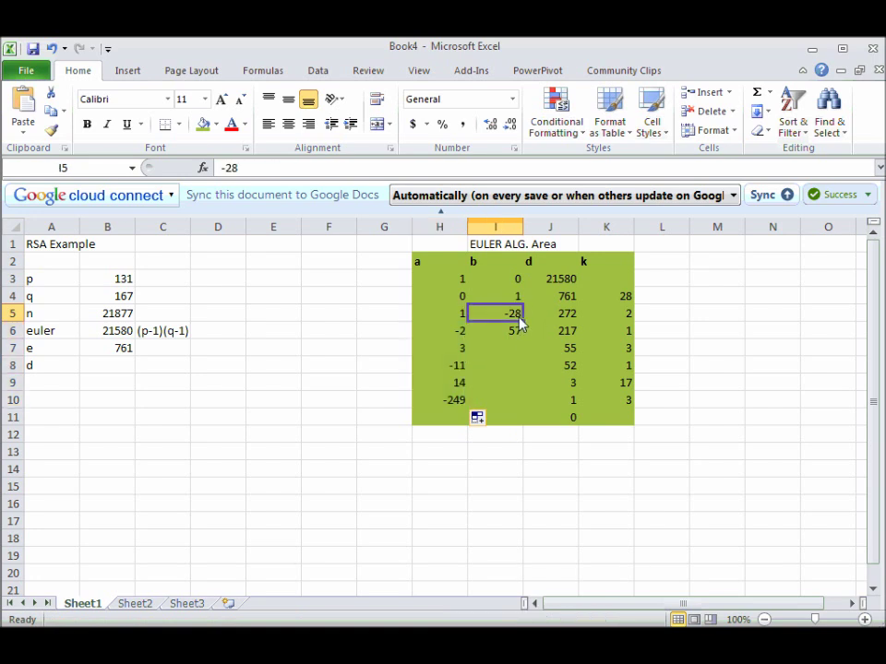
pyautogui.write('=')
pyautogui.click(515, 283)
pyautogui.write('-')
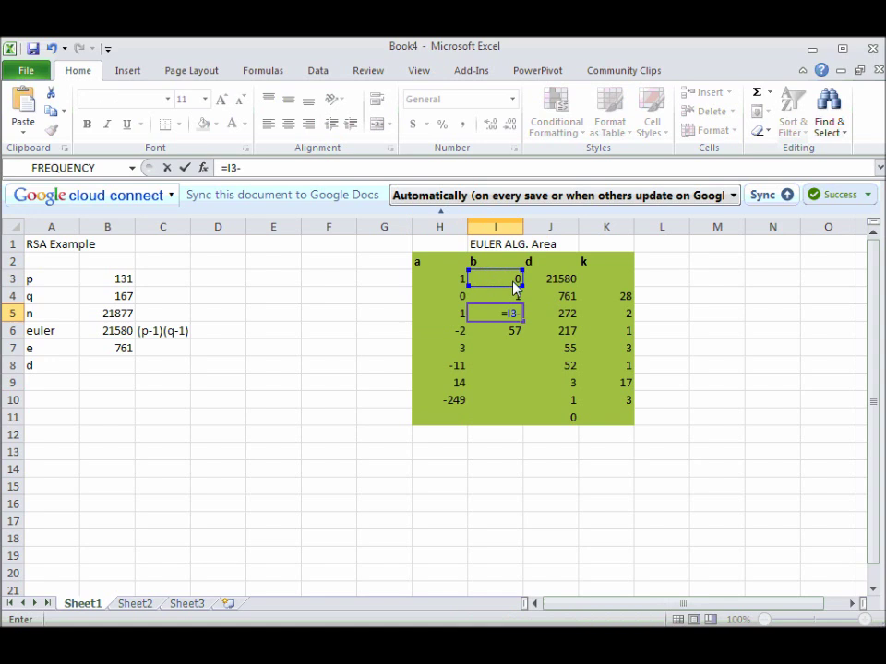
pyautogui.click(516, 299)
pyautogui.write('*')
pyautogui.click(615, 297)
pyautogui.press('Return')
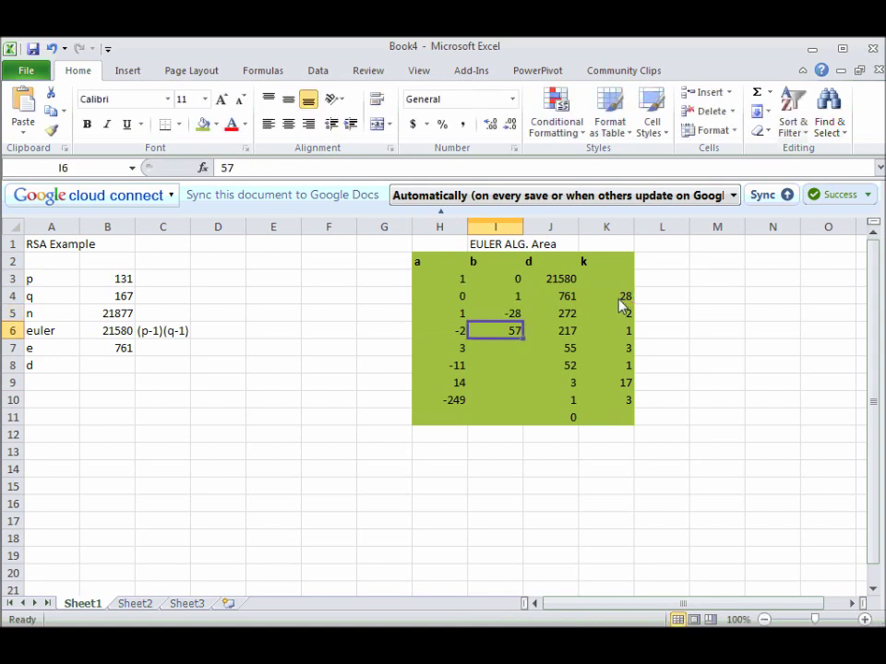
pyautogui.click(514, 317)
pyautogui.moveTo(524, 322); pyautogui.dragTo(524, 406)
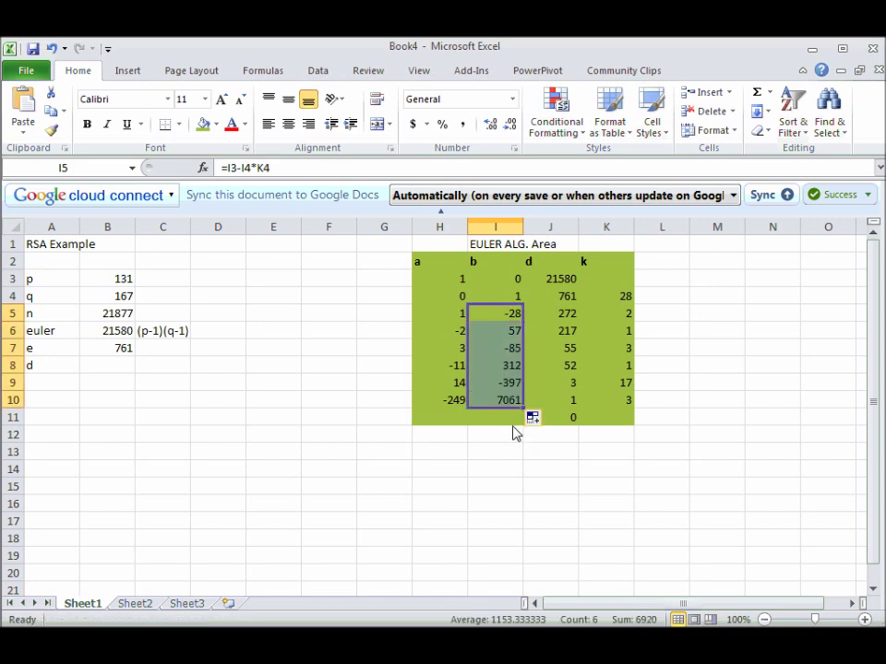
# Make the final b value 7061 in I10 bold.
pyautogui.click(507, 420)
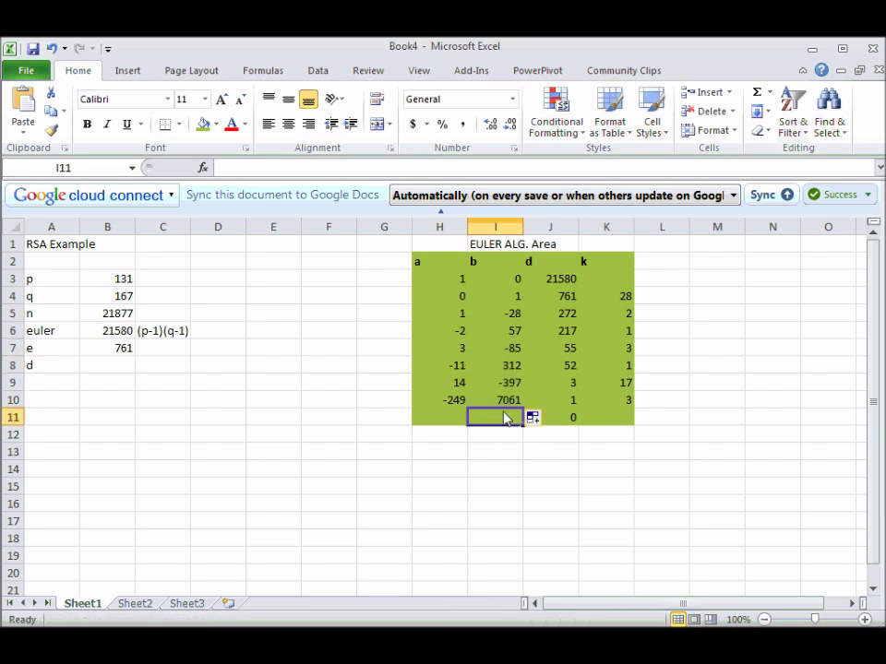
pyautogui.press('Up')
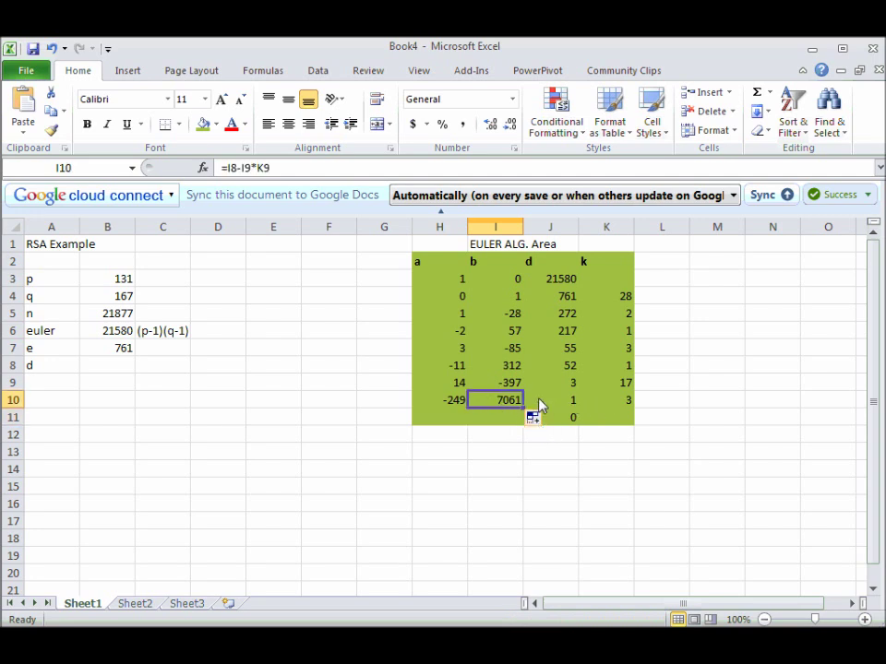
pyautogui.hotkey('ctrl', 'b')
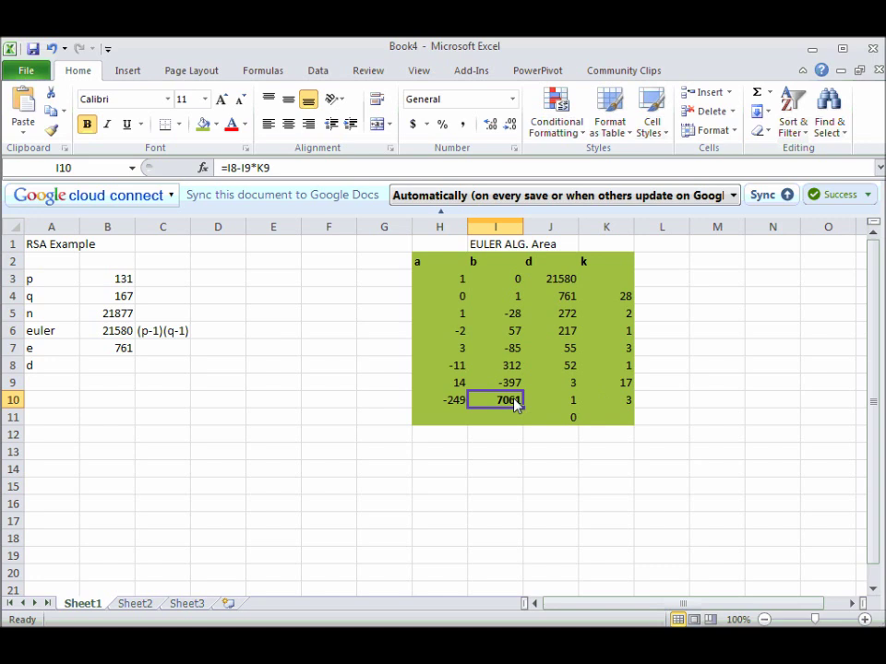
pyautogui.click(118, 369)
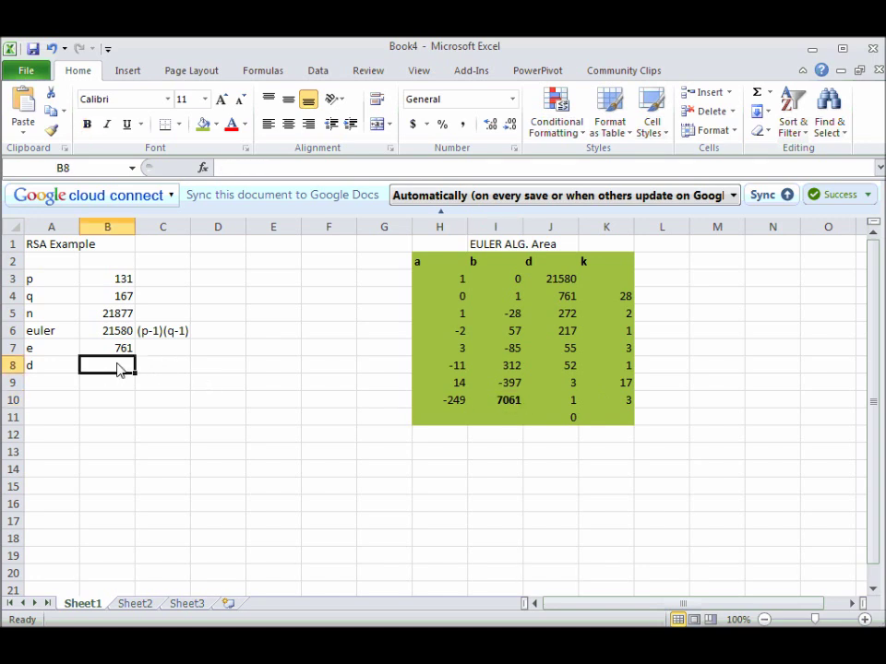
# Set d in B8 to =I10 so it shows 7061.
pyautogui.write('=')
pyautogui.click(506, 404)
pyautogui.press('Return')
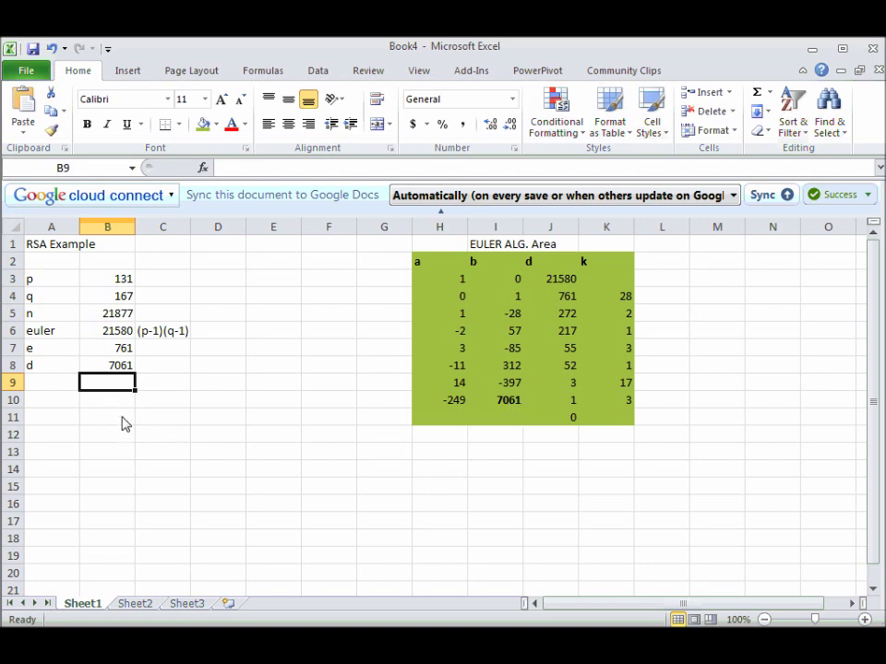
pyautogui.click(112, 368)
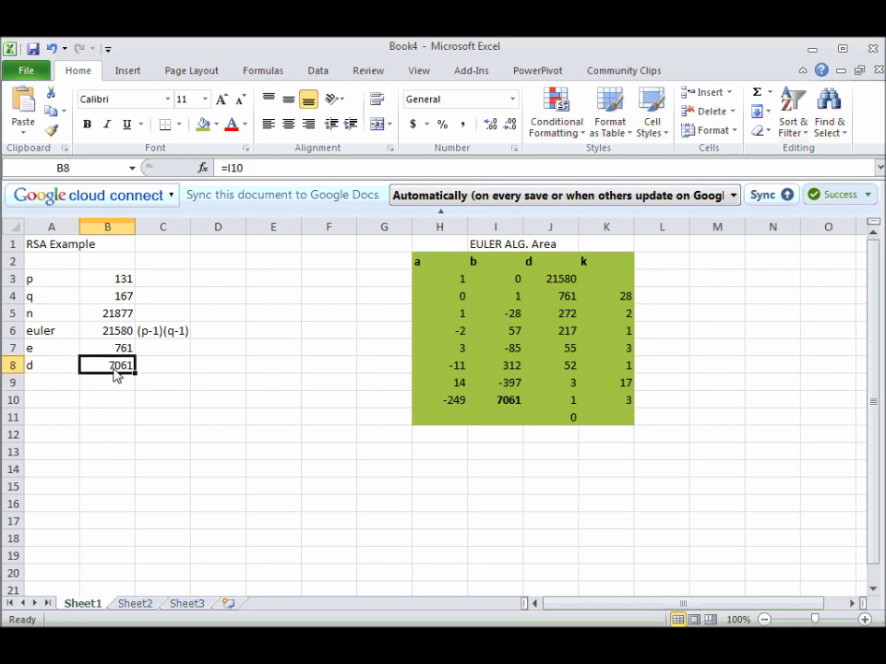
# Note 'PRIVATE KEY - DON'T Share' beside d and start 'PUBLIC KEY - Do Share' beside e.
pyautogui.click(163, 370)
pyautogui.write('P')
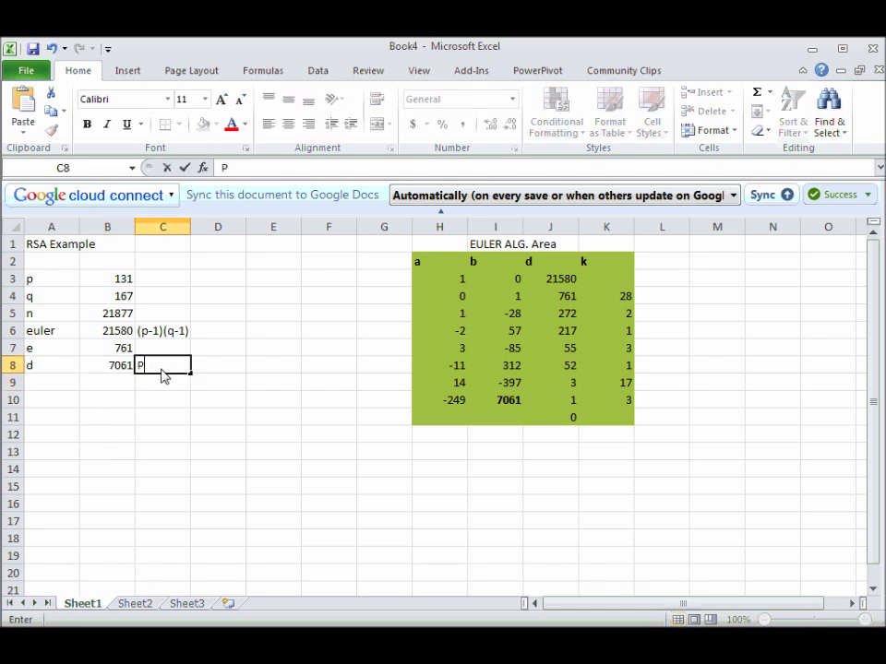
pyautogui.write('RIVATE KEY - D')
pyautogui.write('ON"T')
pyautogui.press('BackSpace')
pyautogui.press('BackSpace')
pyautogui.press('BackSpace')
pyautogui.write("'T Share")
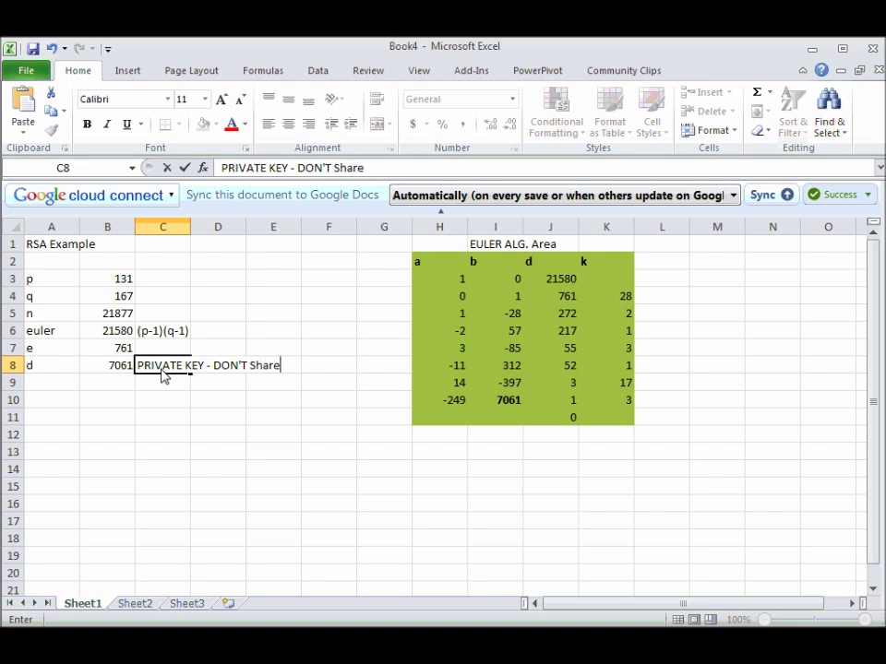
pyautogui.press('Return')
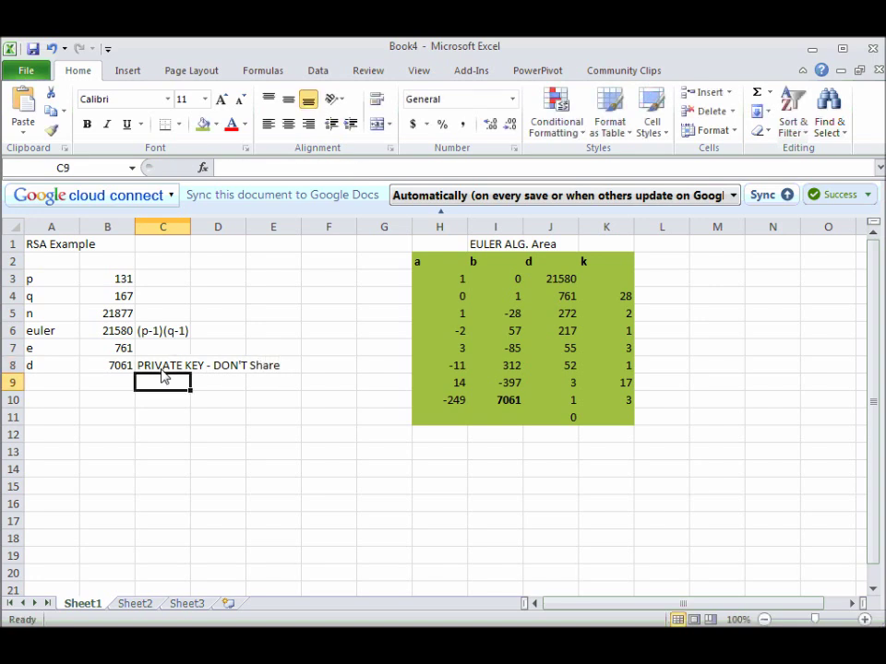
pyautogui.press('Up')
pyautogui.press('Up')
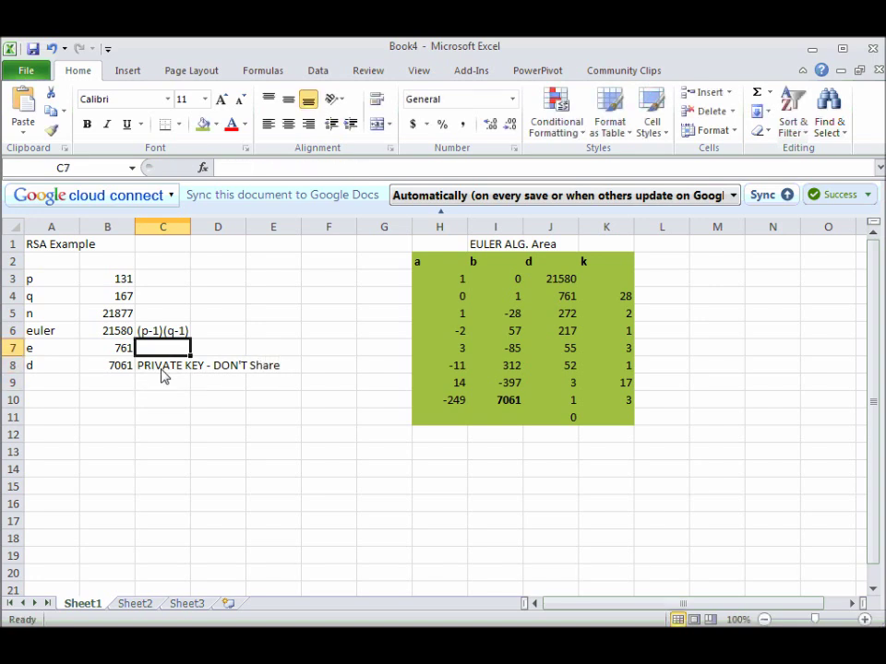
pyautogui.write('PUBLIC')
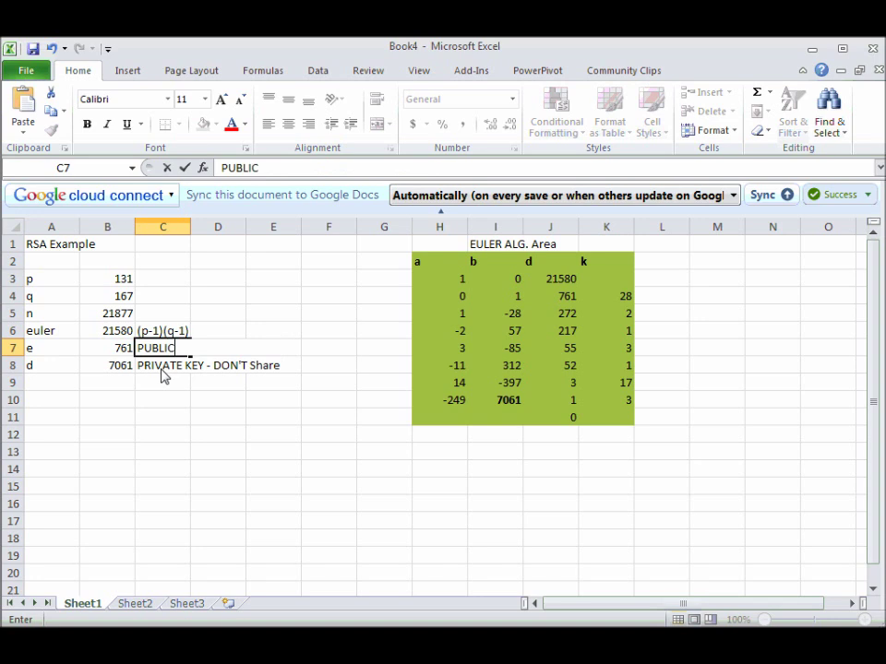
pyautogui.write(' KEY - Do')
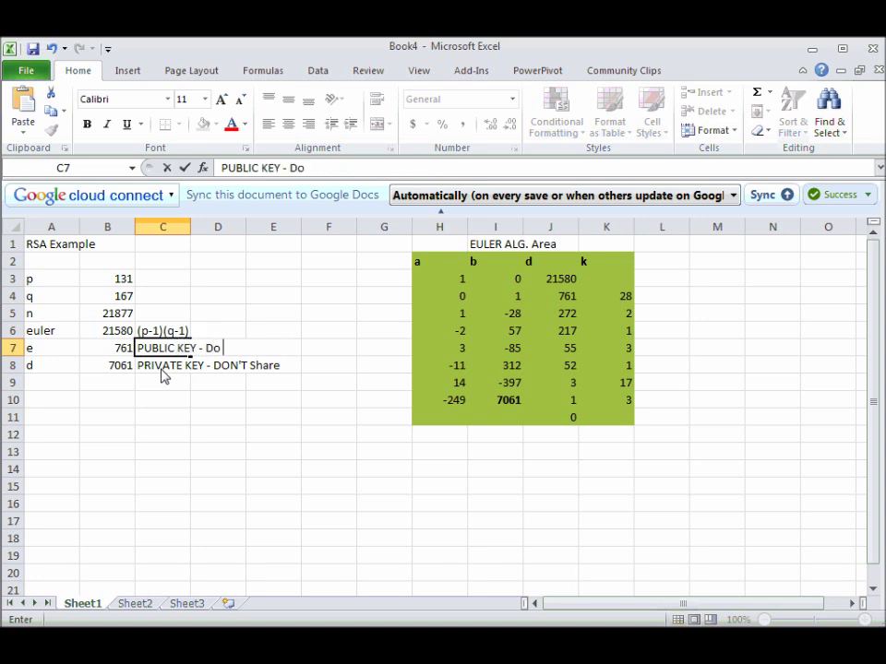
pyautogui.write(' Share')
# Finish e's 'PUBLIC KEY - Do Share' note and AutoComplete the same note beside n.
pyautogui.click(147, 316)
pyautogui.write('PUB')
pyautogui.click(186, 355)
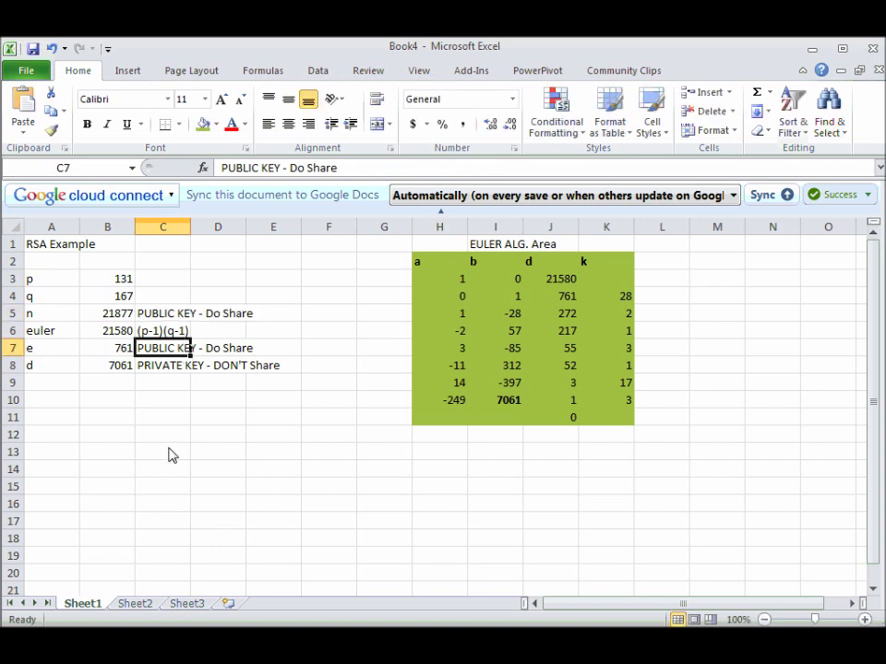
# Fill the n and e labels green and the d label red-orange.
pyautogui.click(56, 314)
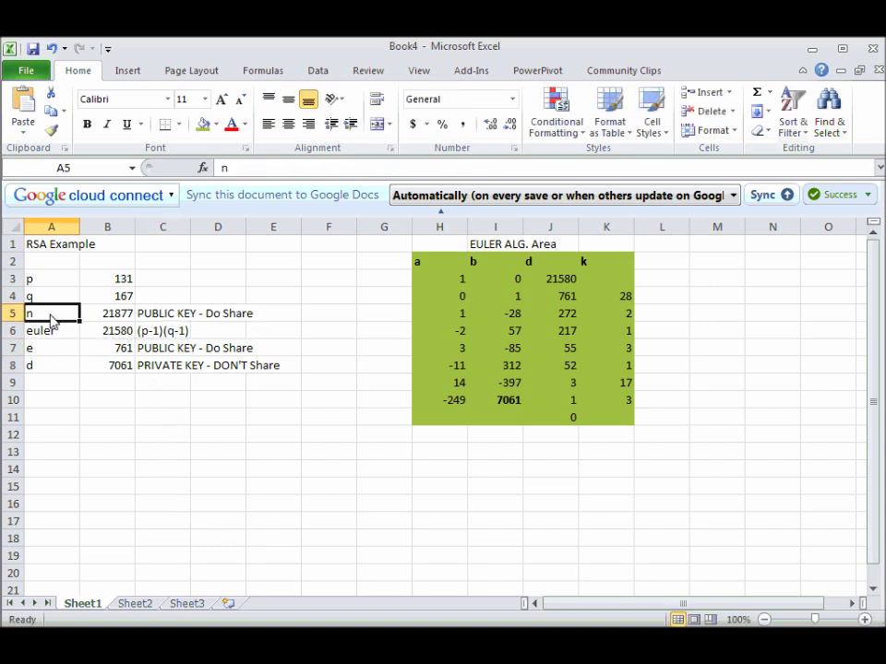
pyautogui.click(204, 130)
pyautogui.click(58, 350)
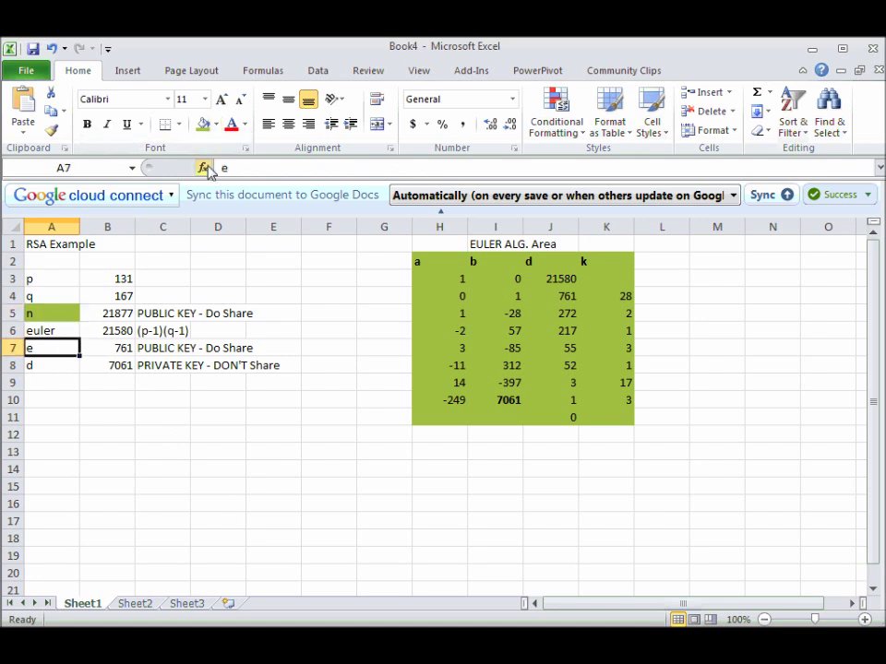
pyautogui.click(201, 127)
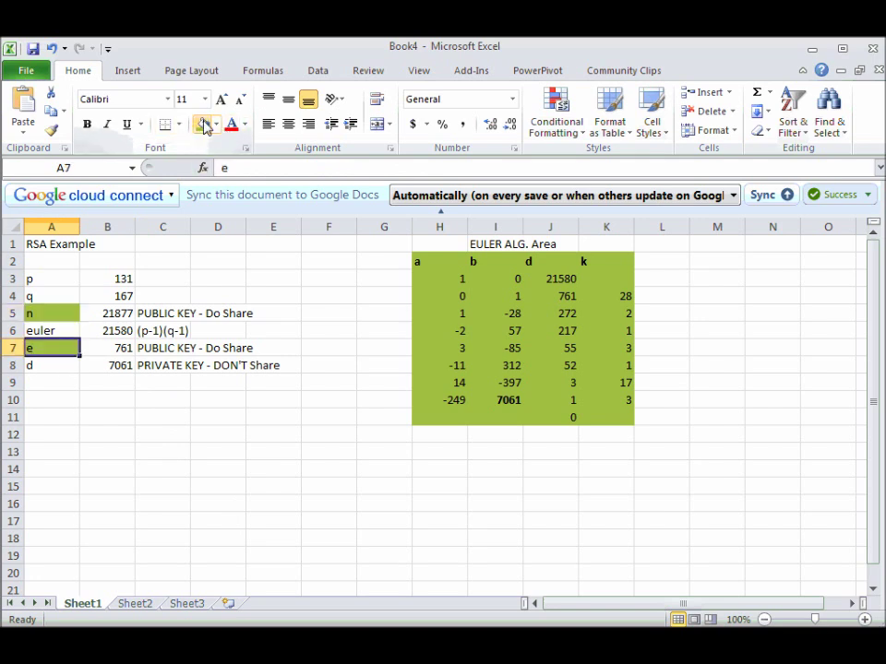
pyautogui.click(40, 365)
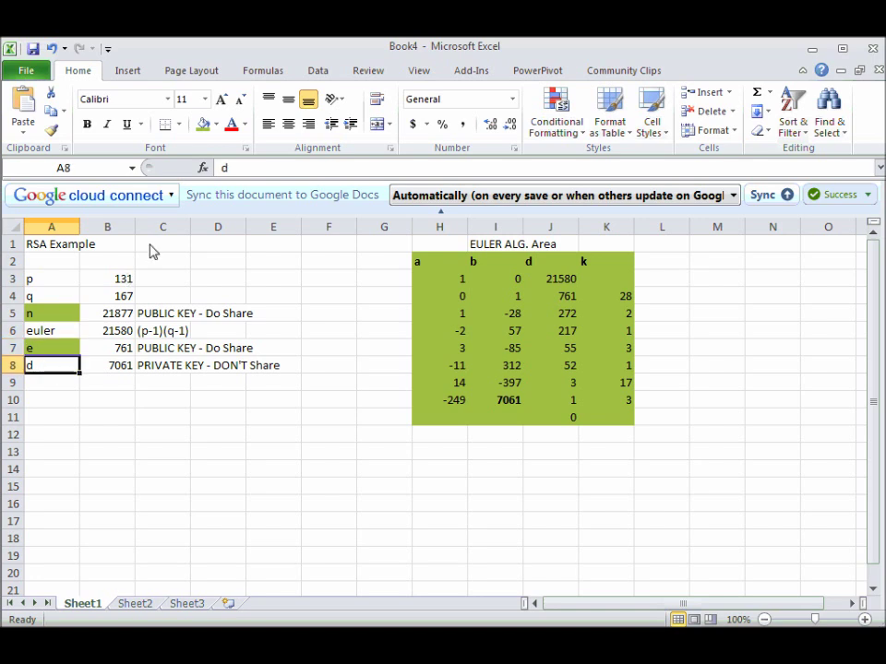
pyautogui.click(217, 126)
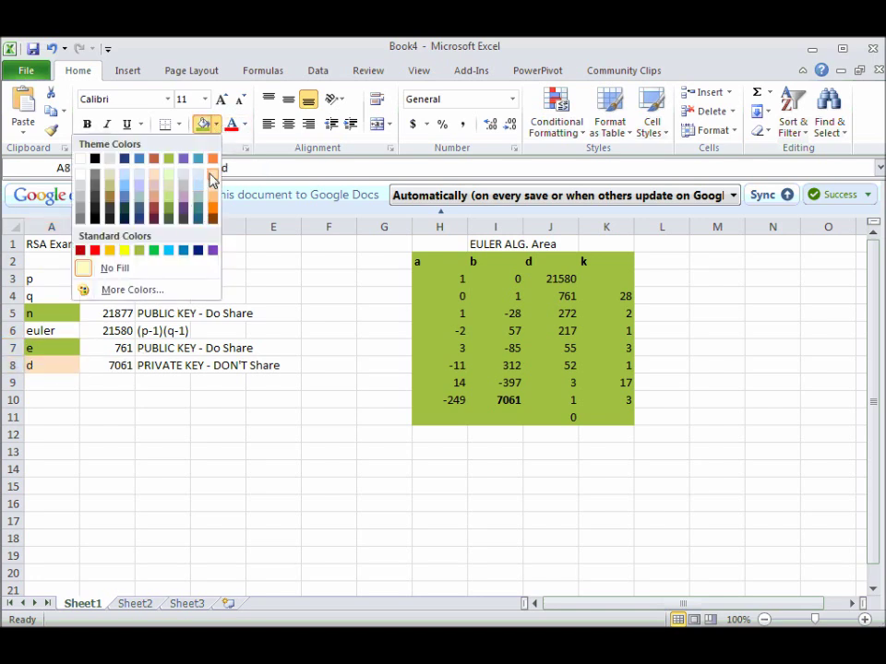
pyautogui.click(154, 157)
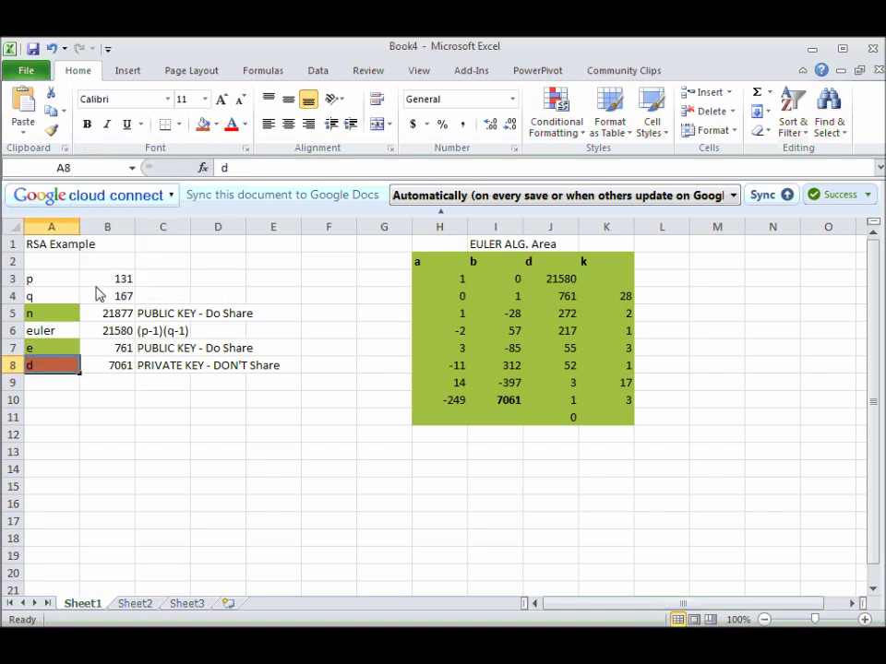
# Fill the p, q and euler labels light grey.
pyautogui.click(54, 336)
pyautogui.keyDown('ctrl'); pyautogui.click(57, 297); pyautogui.keyUp('ctrl')
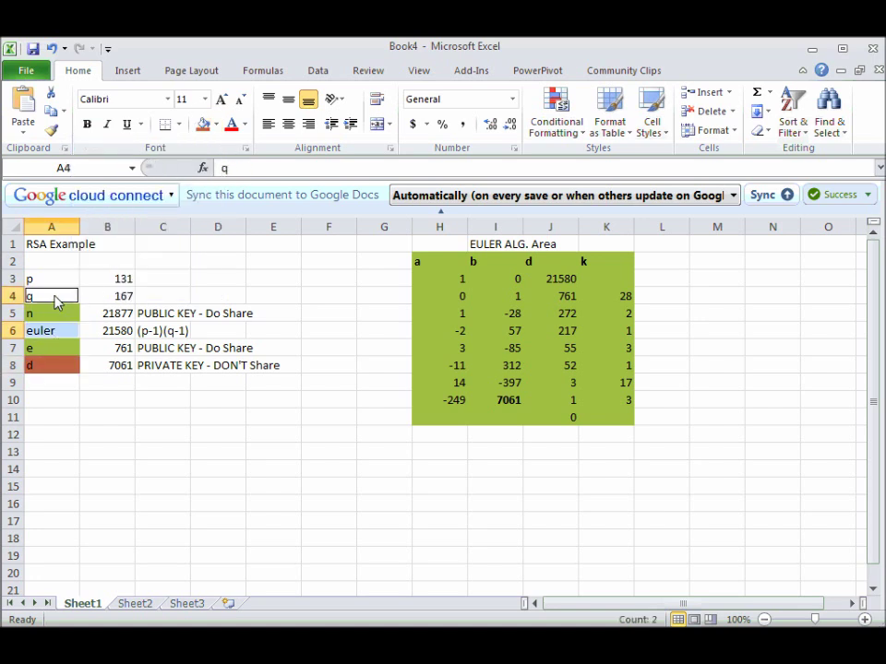
pyautogui.keyDown('ctrl'); pyautogui.click(64, 277); pyautogui.keyUp('ctrl')
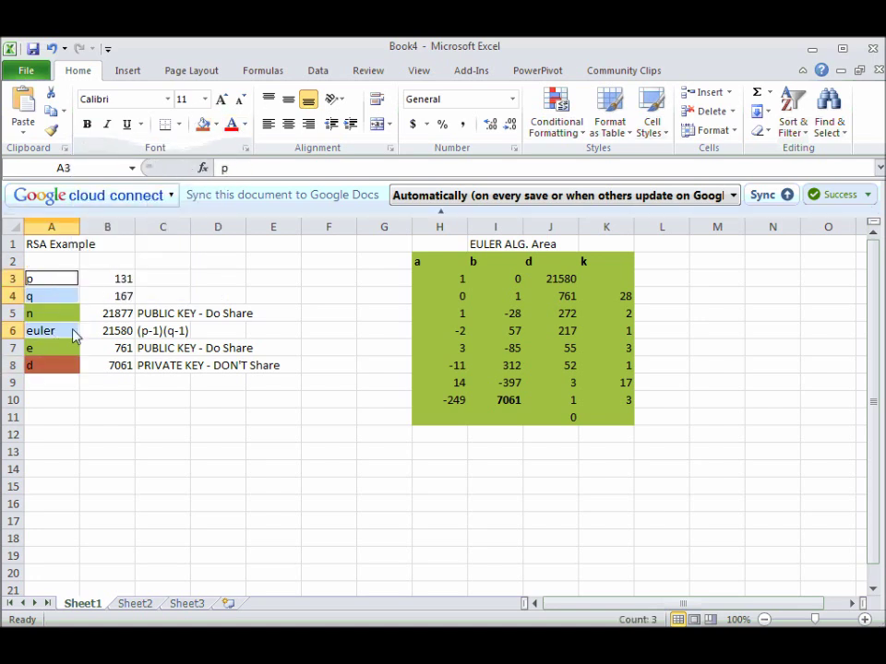
pyautogui.click(58, 336)
pyautogui.keyDown('ctrl'); pyautogui.click(58, 296); pyautogui.keyUp('ctrl')
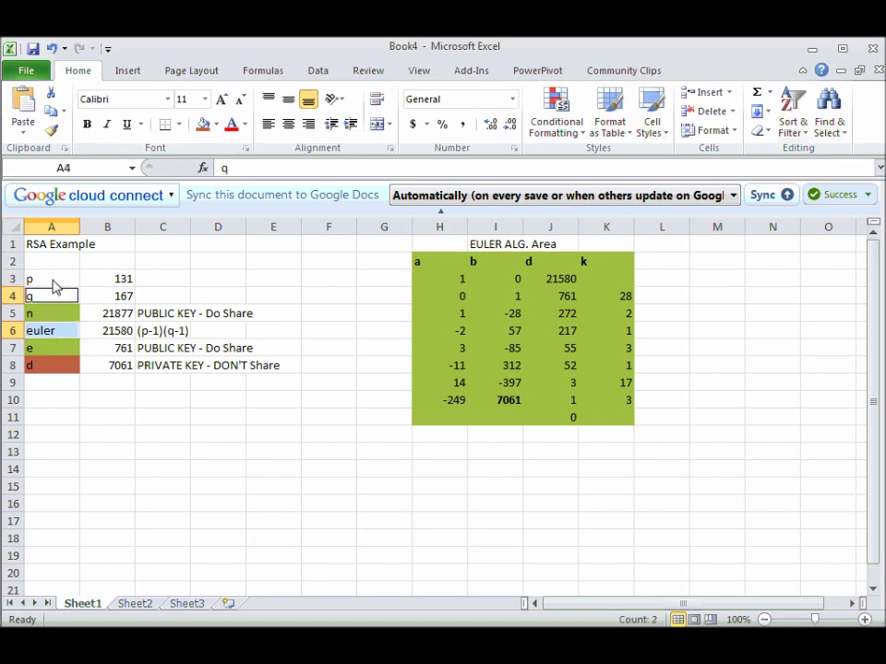
pyautogui.keyDown('ctrl'); pyautogui.click(52, 279); pyautogui.keyUp('ctrl')
pyautogui.click(216, 123)
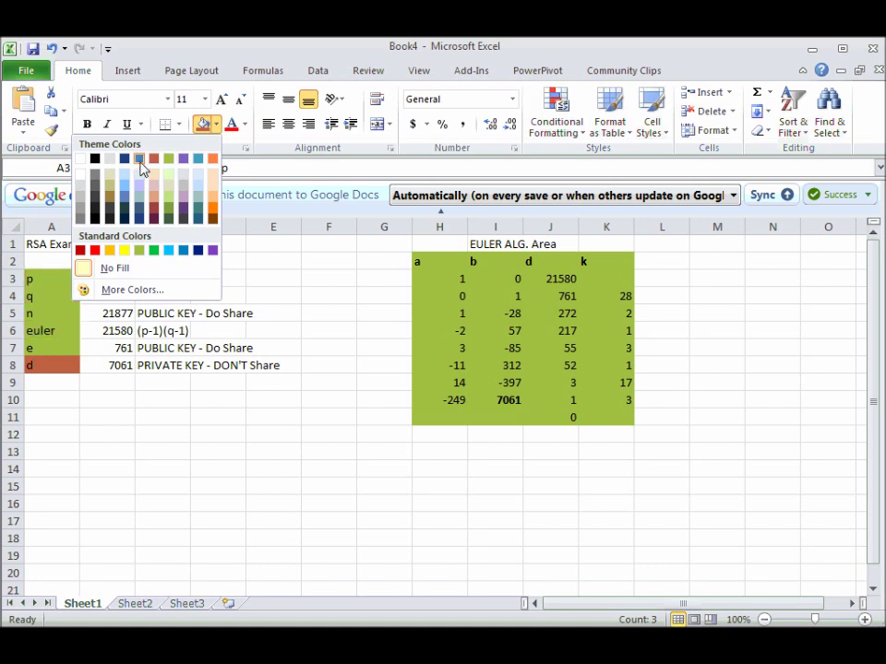
pyautogui.click(110, 161)
pyautogui.click(109, 379)
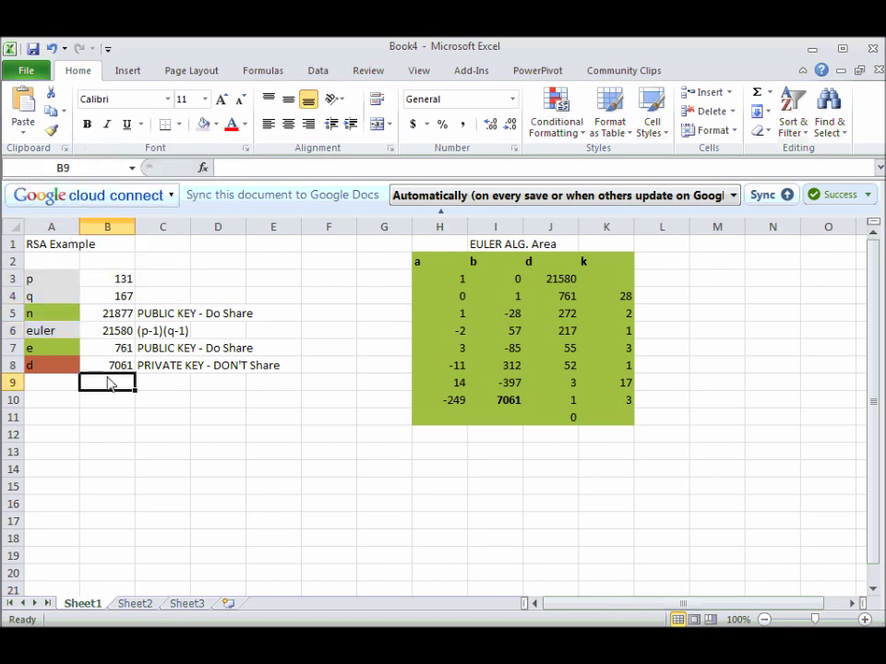
pyautogui.press('Up')
pyautogui.press('Right')
pyautogui.press('Right')
pyautogui.press('Left')
pyautogui.press('Left')
pyautogui.press('Up')
pyautogui.press('Down')
pyautogui.press('Down')
pyautogui.press('Down')
pyautogui.press('Down')
pyautogui.press('Down')
pyautogui.press('Left')
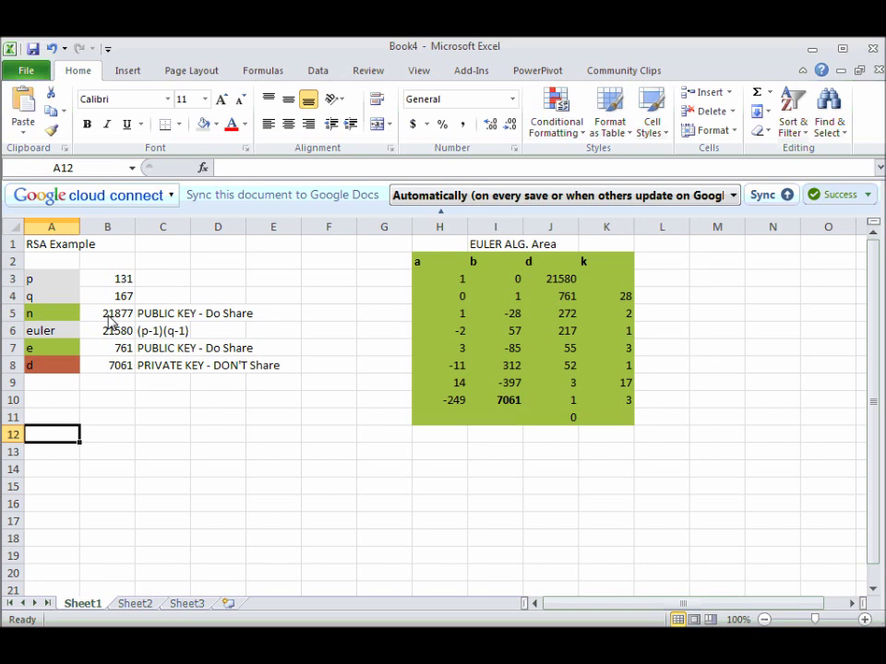
# Enter the label 'message' with value 1234 in row 12, then check e in B7 and n in B5.
pyautogui.write('message')
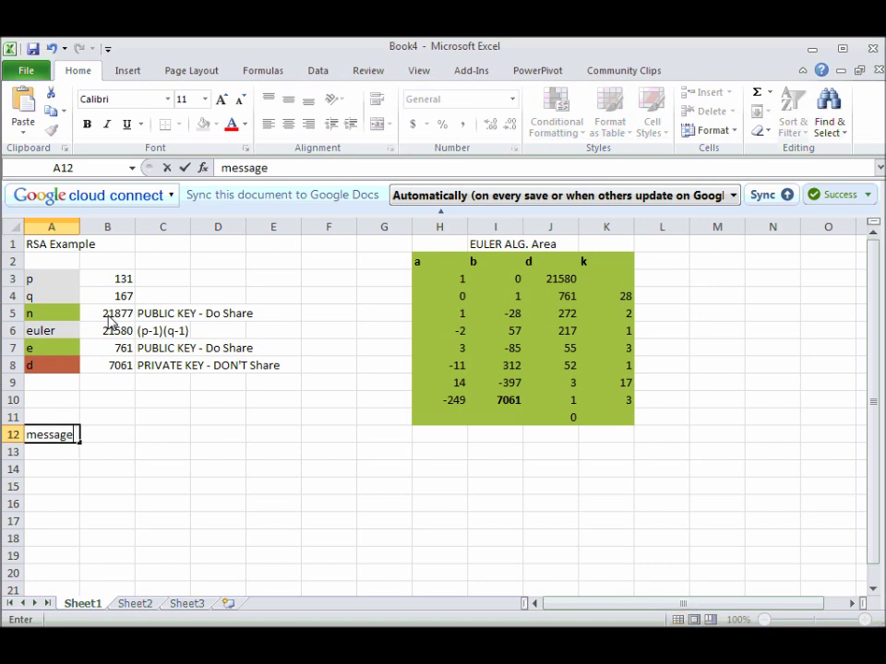
pyautogui.press('Tab')
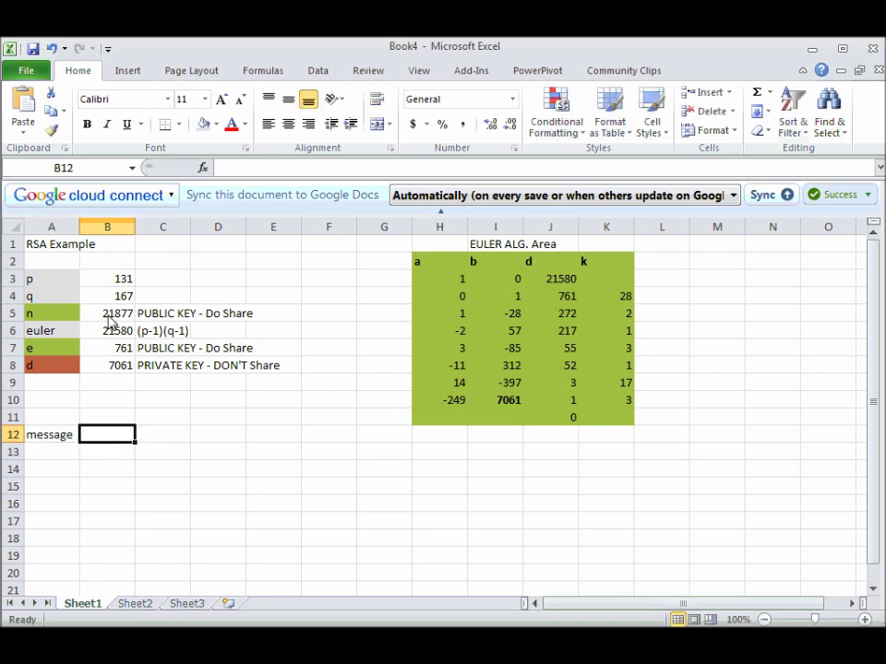
pyautogui.write('1234')
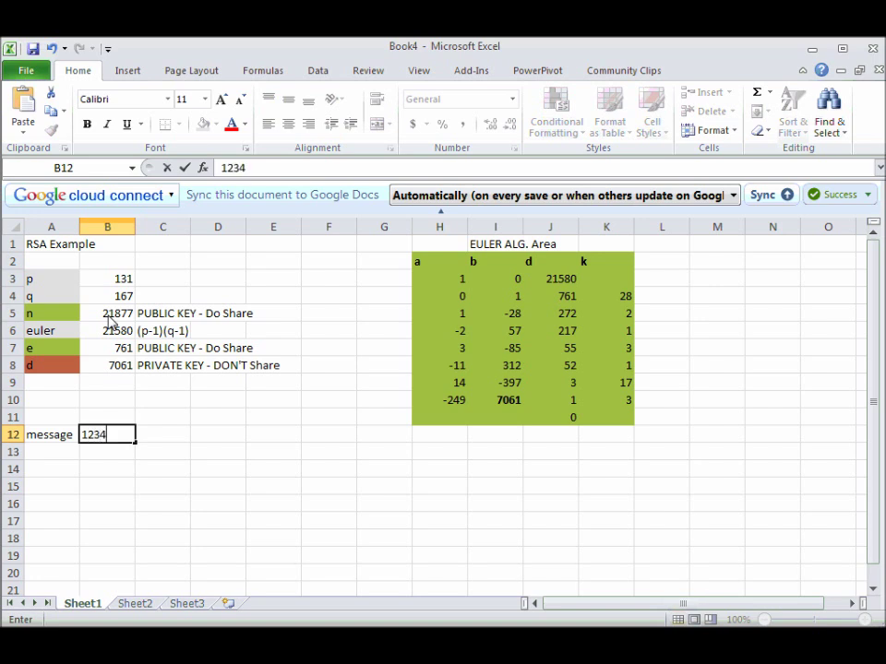
pyautogui.press('Return')
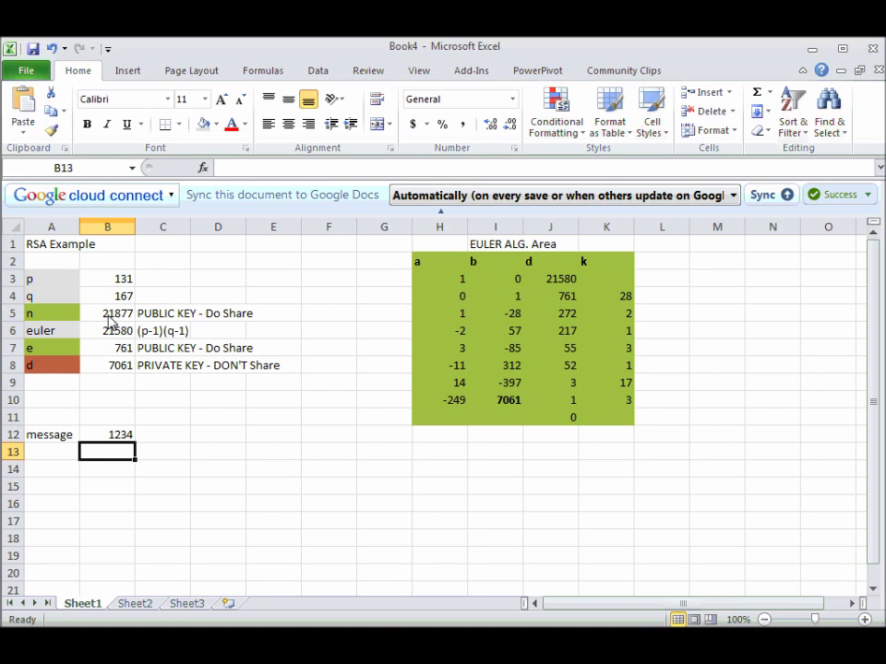
pyautogui.click(117, 353)
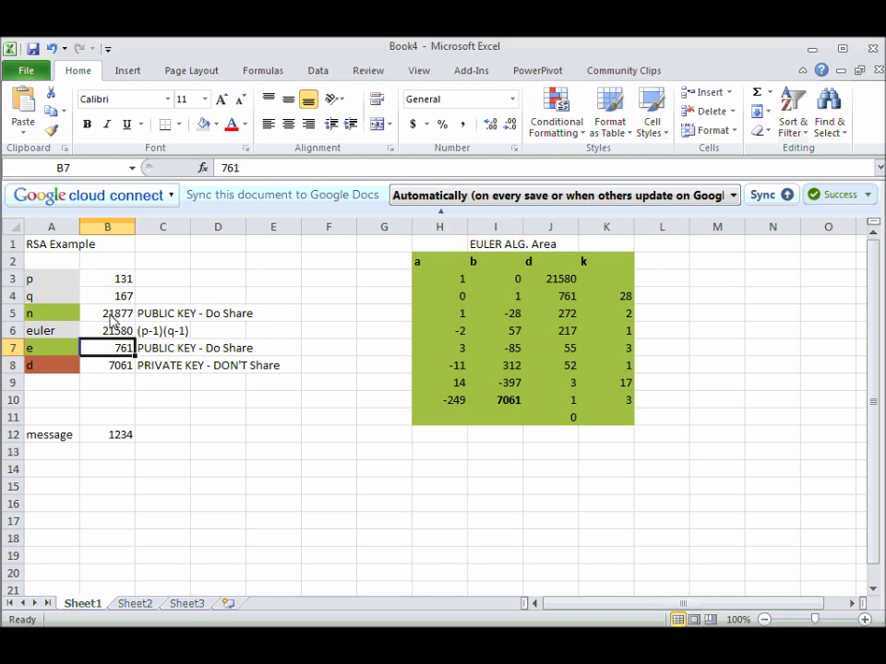
pyautogui.click(105, 316)
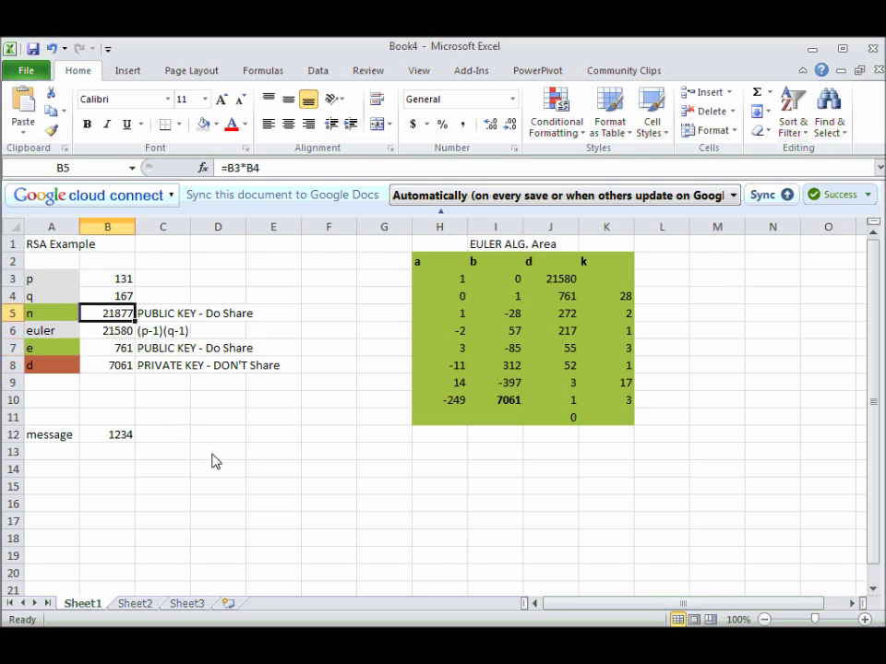
# Enter the label Clock in E11 and the values 11, 4 and 3 in E12:E14.
pyautogui.click(273, 419)
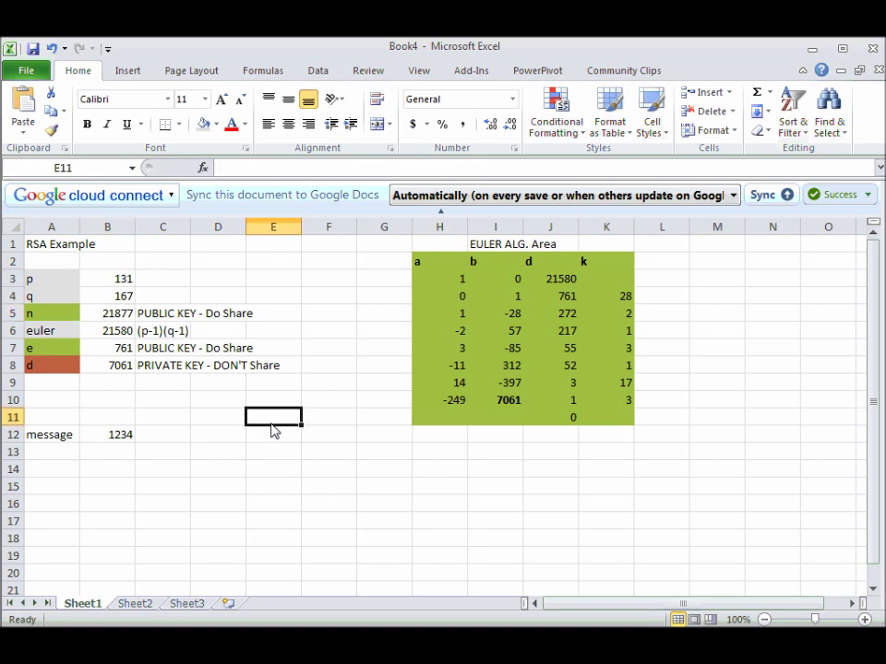
pyautogui.write('Clock')
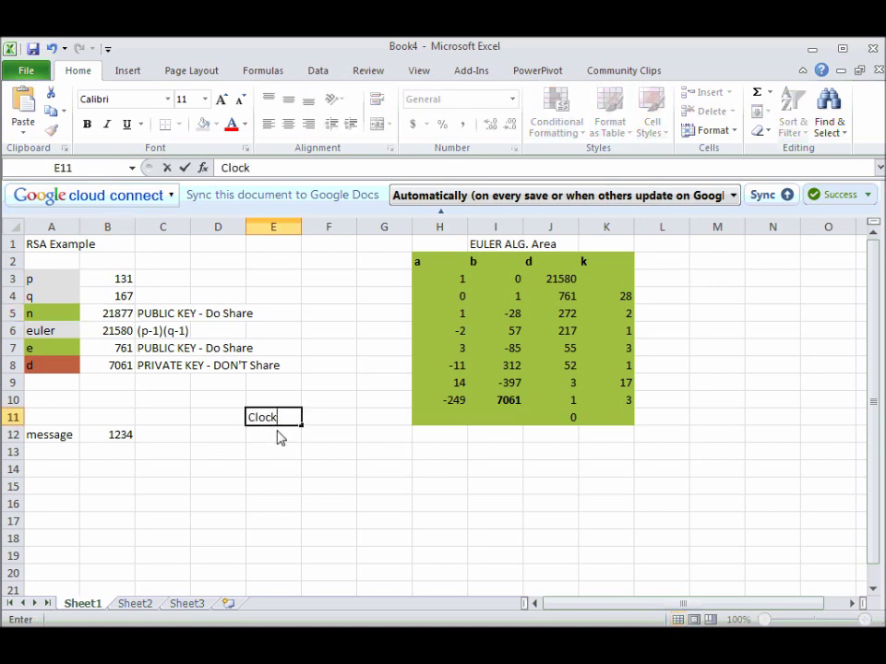
pyautogui.press('Return')
pyautogui.write('11')
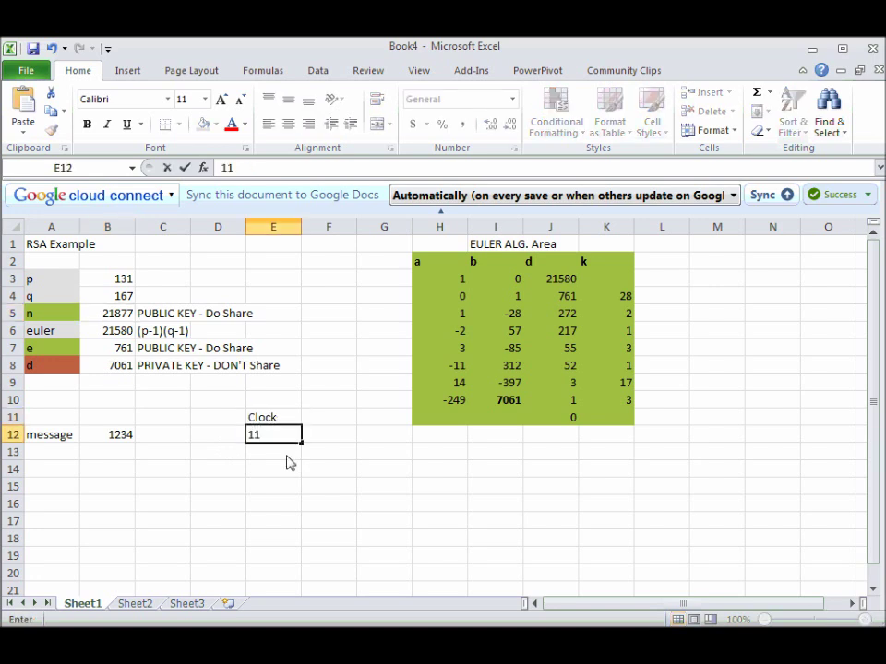
pyautogui.press('Return')
pyautogui.write('=4')
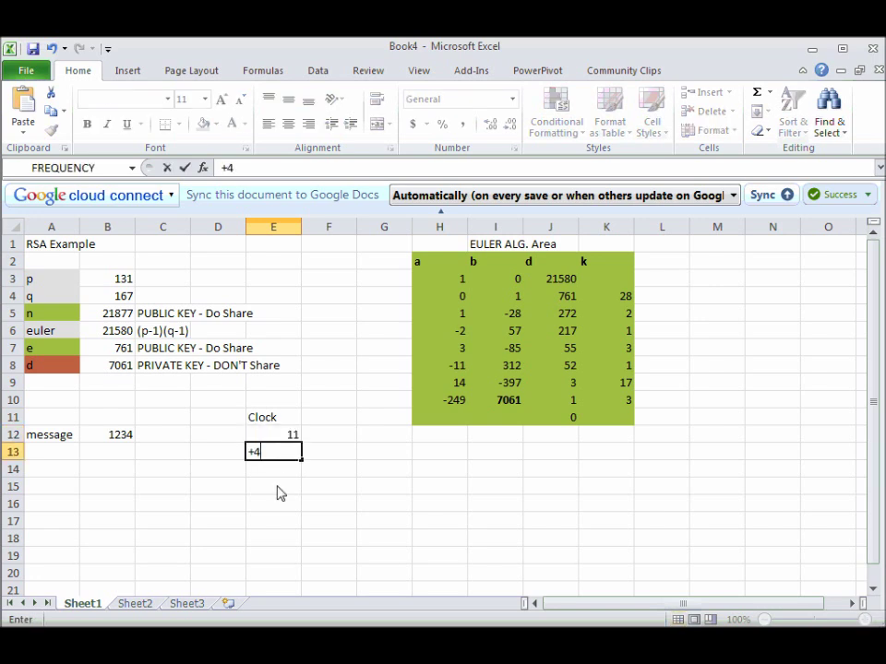
pyautogui.click(270, 479)
pyautogui.click(270, 473)
pyautogui.click(273, 455)
pyautogui.click(250, 473)
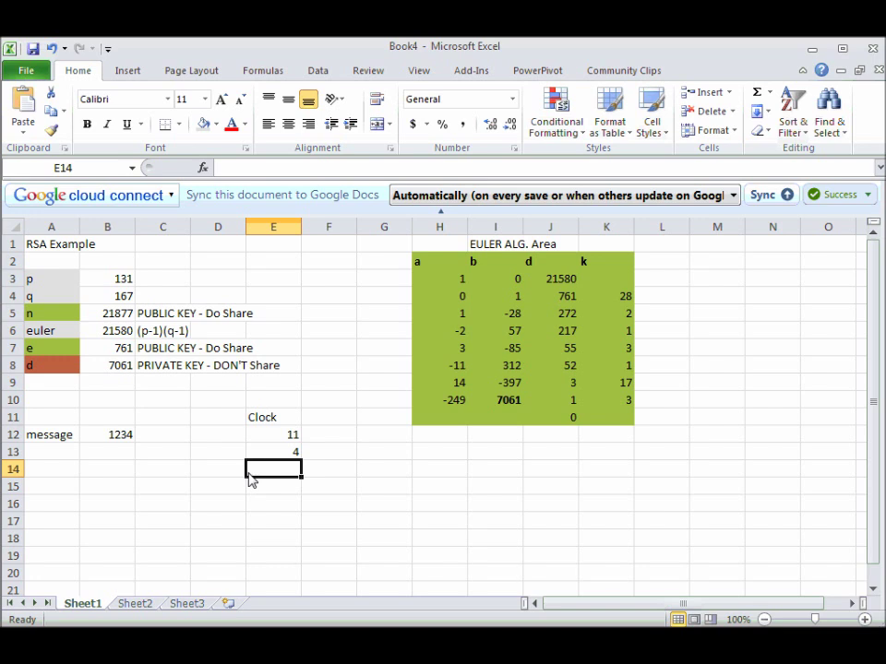
pyautogui.write('3')
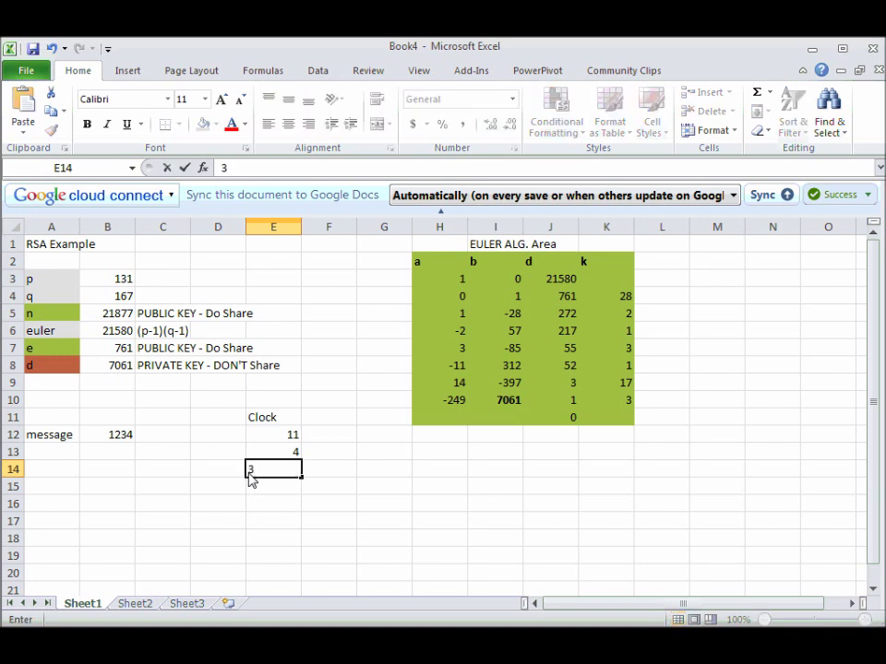
pyautogui.click(273, 480)
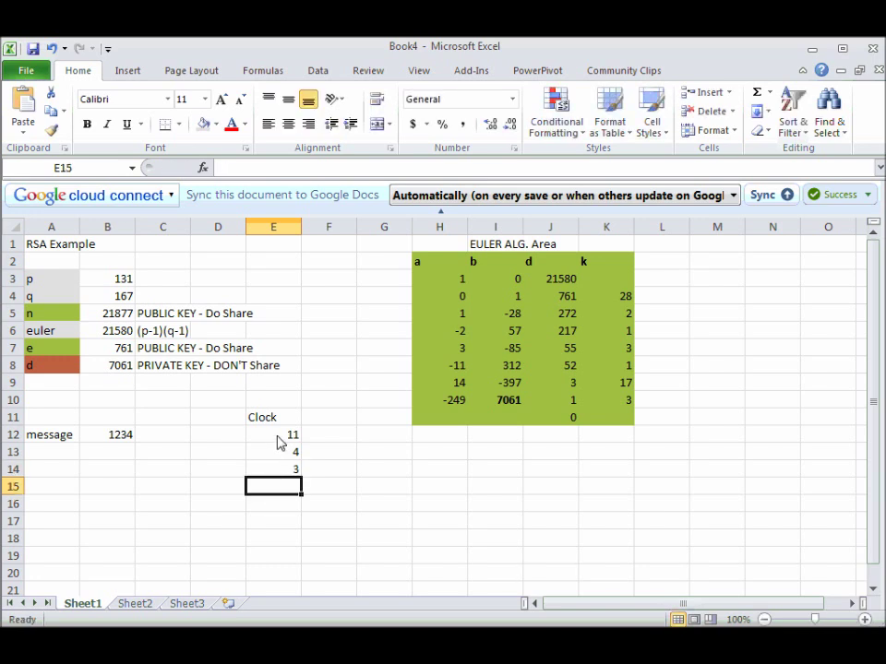
# Write the note '11+4 mod 12' in F14 beside the 3.
pyautogui.click(314, 474)
pyautogui.write('=')
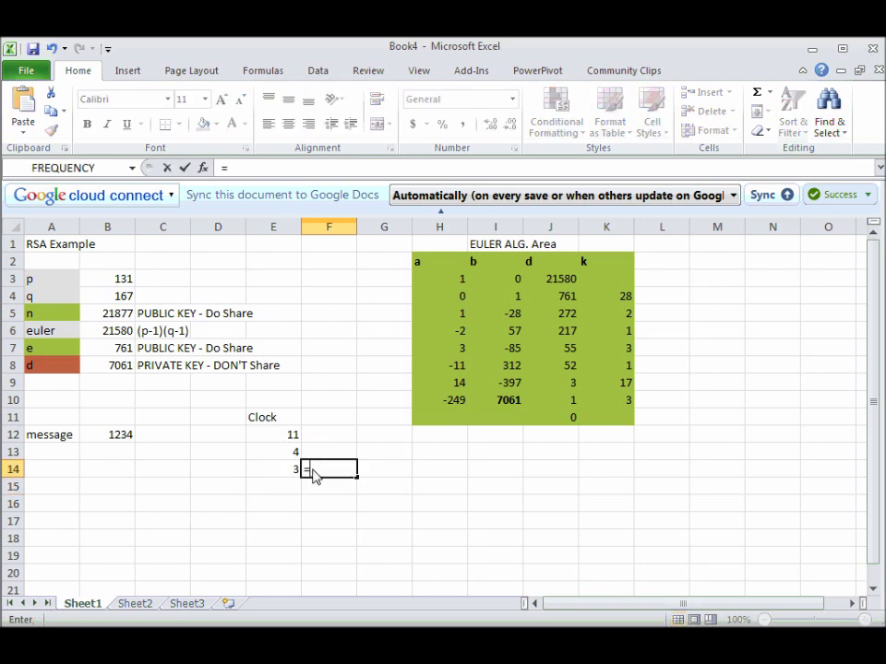
pyautogui.press('BackSpace')
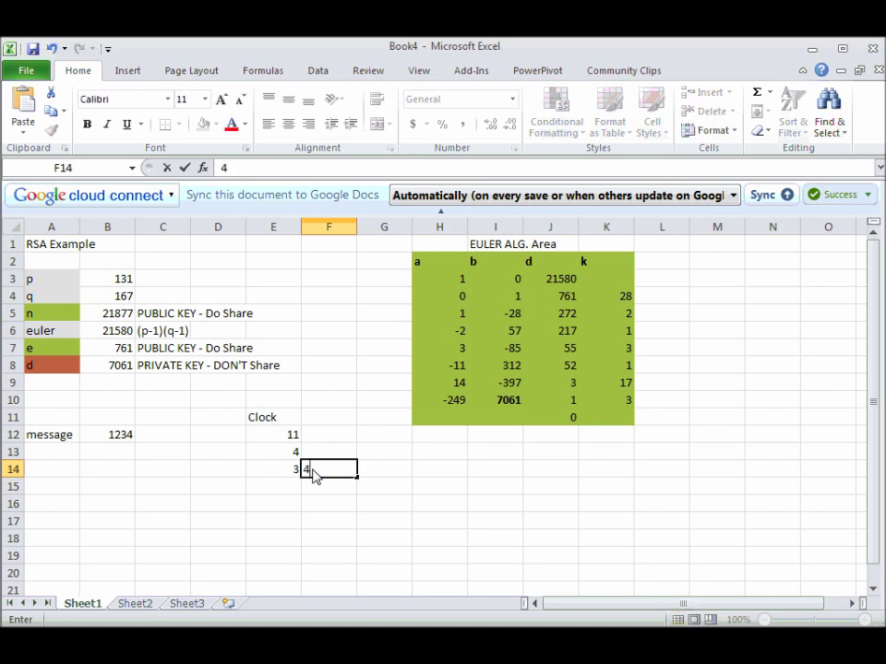
pyautogui.write('4+')
pyautogui.press('BackSpace')
pyautogui.press('BackSpace')
pyautogui.write('11+4 mod 12')
pyautogui.press('Return')
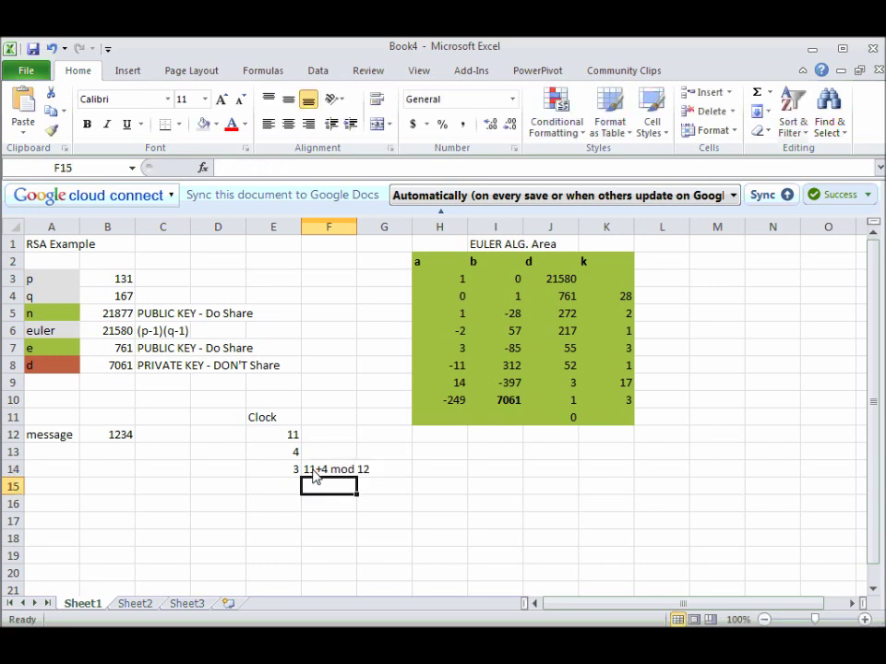
# Enter =MOD(E12+E13, 12) in E15 so it returns 3, then select its formula text.
pyautogui.click(282, 500)
pyautogui.write('=MOD')
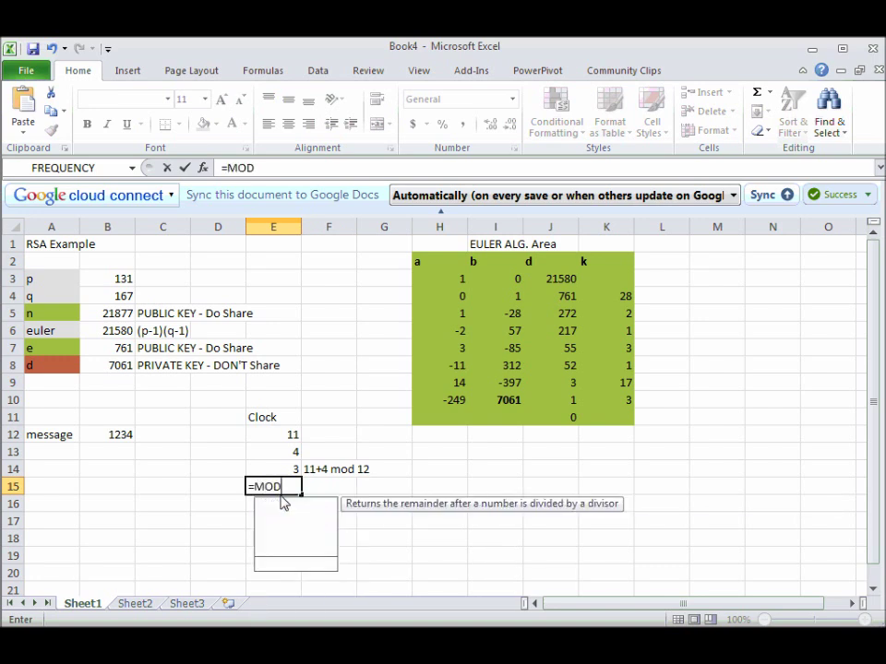
pyautogui.write('(')
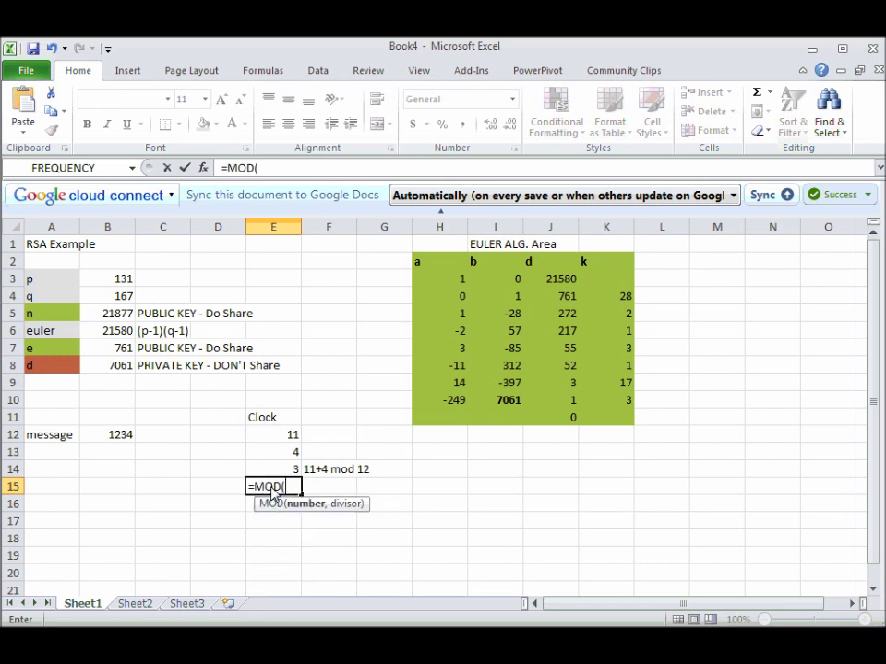
pyautogui.click(290, 443)
pyautogui.write('+')
pyautogui.click(297, 453)
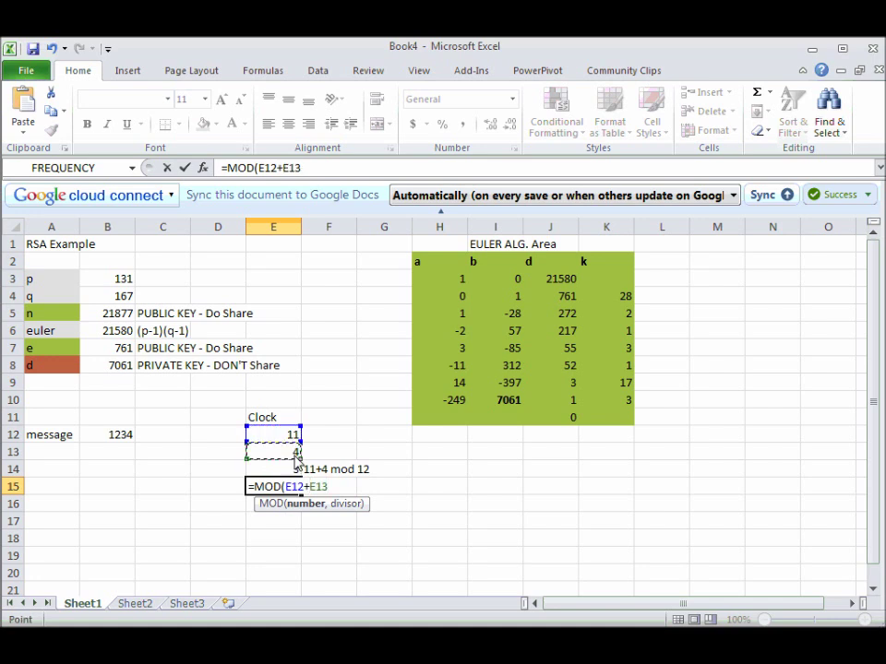
pyautogui.write(',')
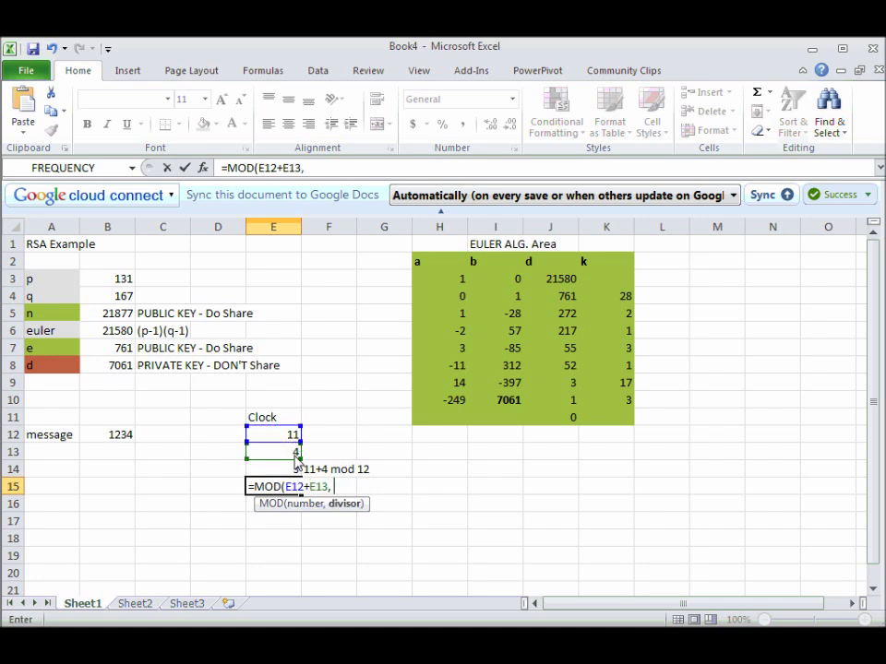
pyautogui.write(' 12)')
pyautogui.press('Return')
pyautogui.click(294, 489)
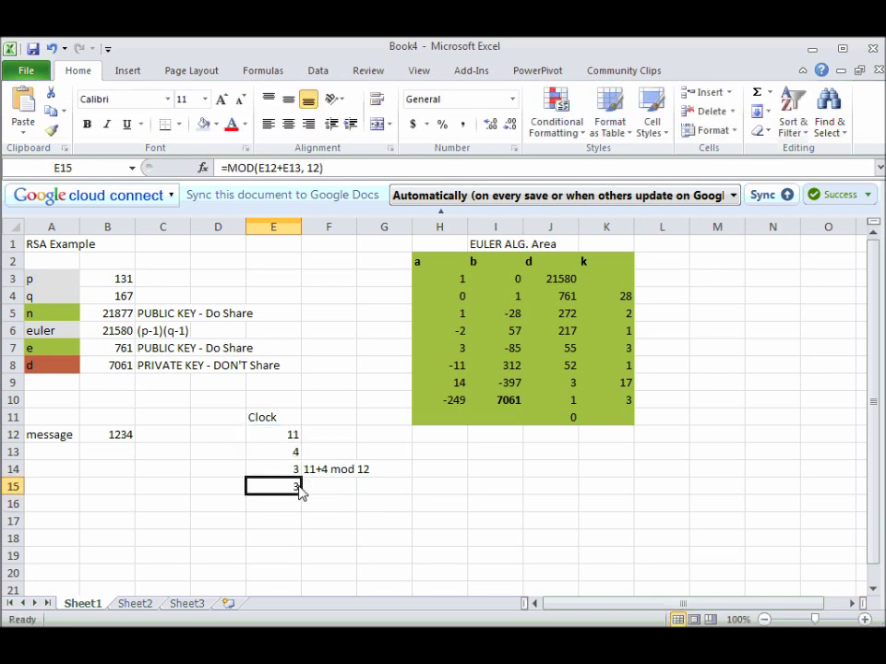
pyautogui.moveTo(325, 169); pyautogui.dragTo(219, 169)
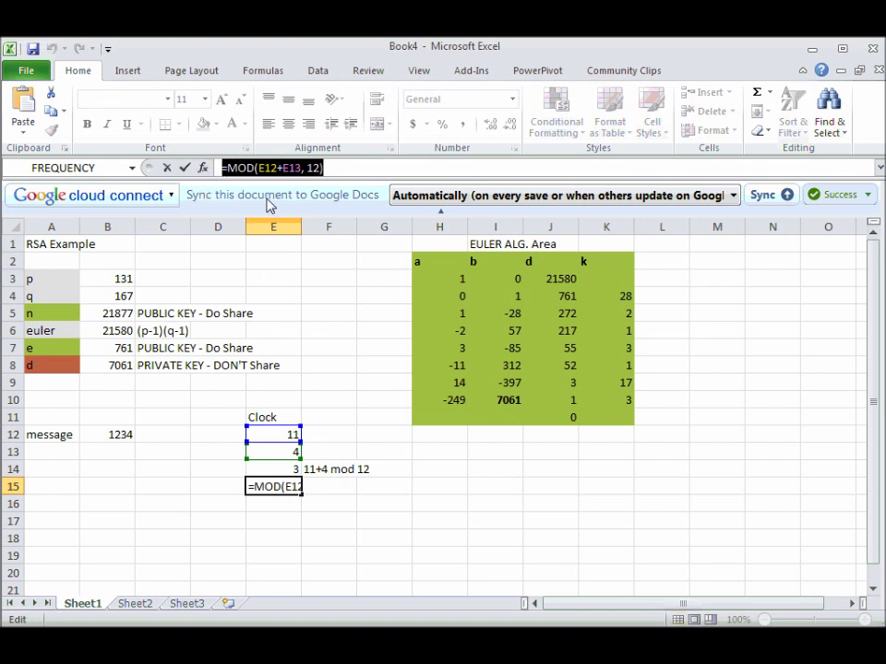
# Replace the E15 formula with a reference to E11:F15 and dismiss the circular reference warning.
pyautogui.write('=')
pyautogui.moveTo(251, 417); pyautogui.dragTo(309, 492)
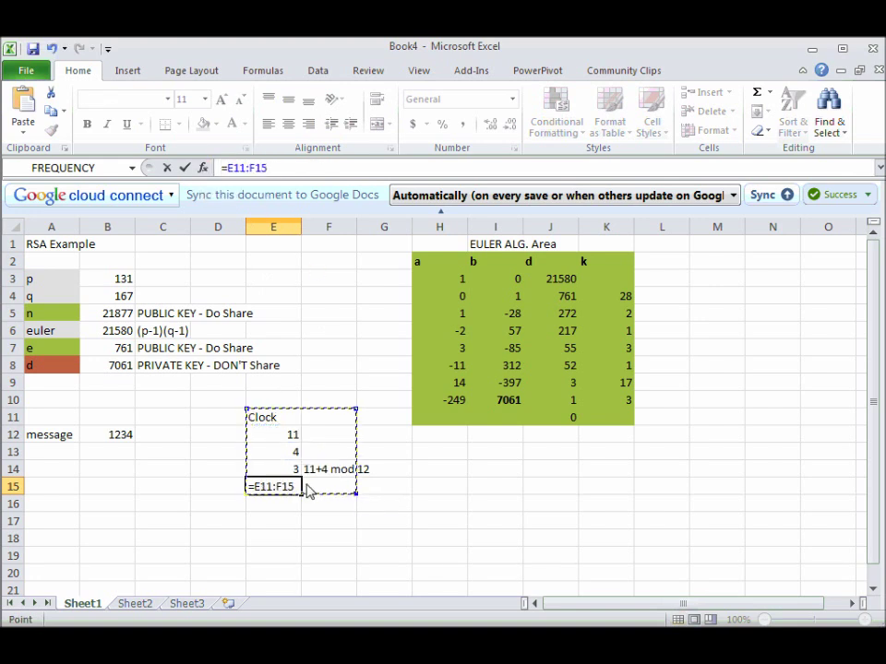
pyautogui.press('Return')
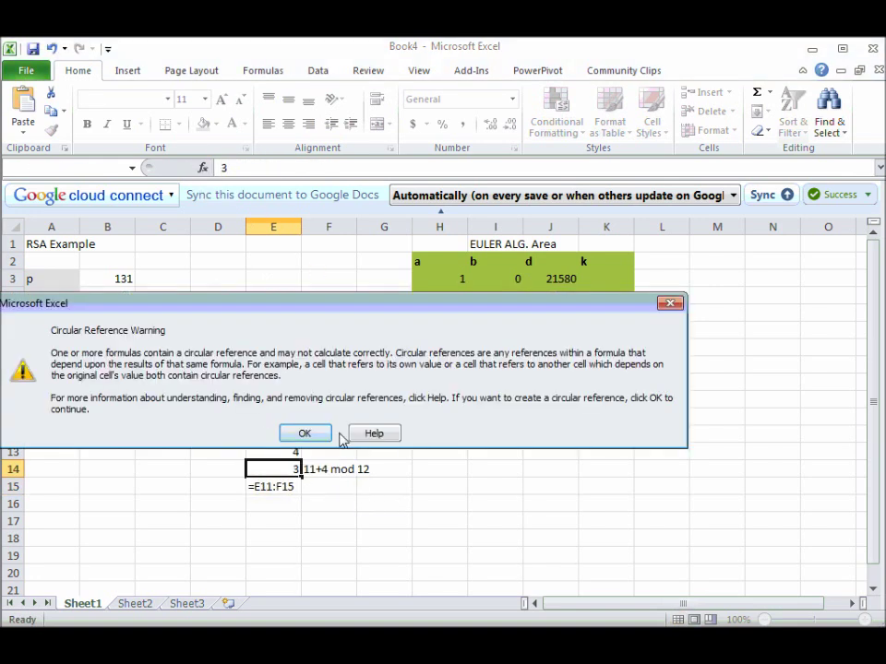
pyautogui.click(316, 434)
# Select the Clock demo area starting at E11 and delete all its contents.
pyautogui.click(273, 422)
pyautogui.press('Delete')
pyautogui.hotkey('shift', 'Down')
pyautogui.hotkey('shift', 'Down')
pyautogui.hotkey('shift', 'Down')
pyautogui.hotkey('shift', 'Right')
pyautogui.hotkey('shift', 'Down')
pyautogui.hotkey('shift', 'Right')
pyautogui.press('Delete')
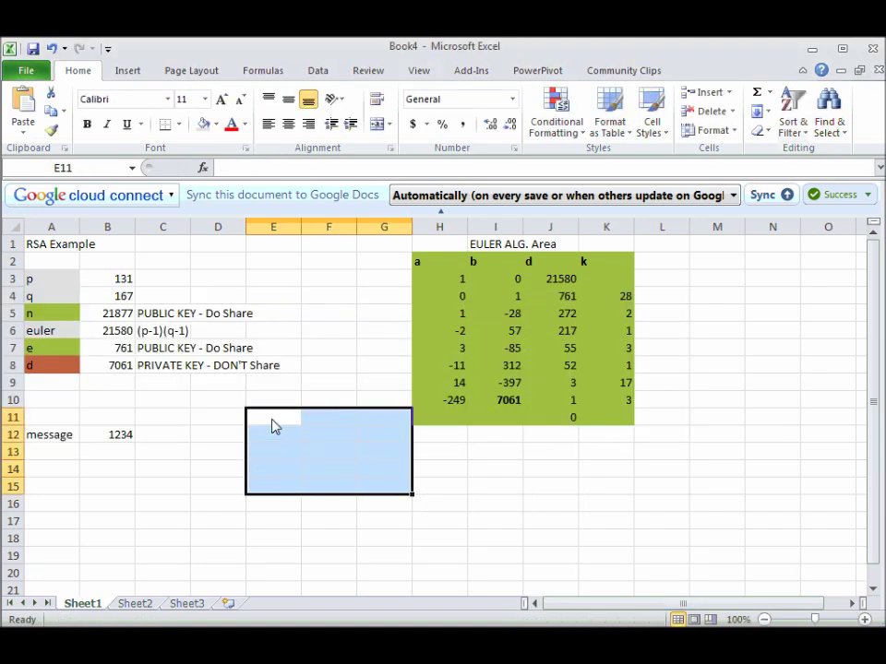
pyautogui.press('Left')
pyautogui.press('Left')
pyautogui.press('Down')
pyautogui.press('Right')
pyautogui.press('Down')
pyautogui.press('Right')
pyautogui.press('Down')
pyautogui.press('Up')
pyautogui.press('Left')
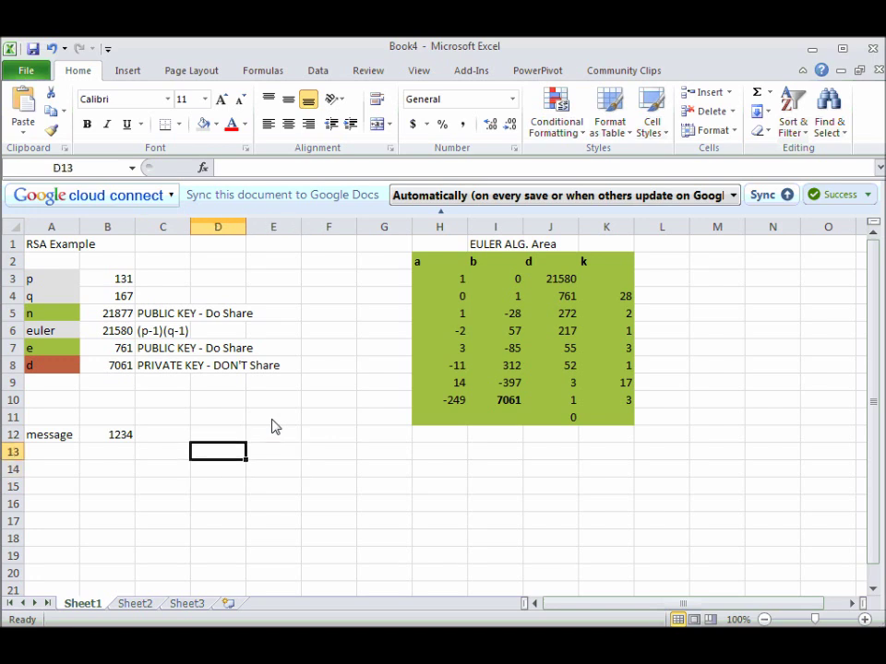